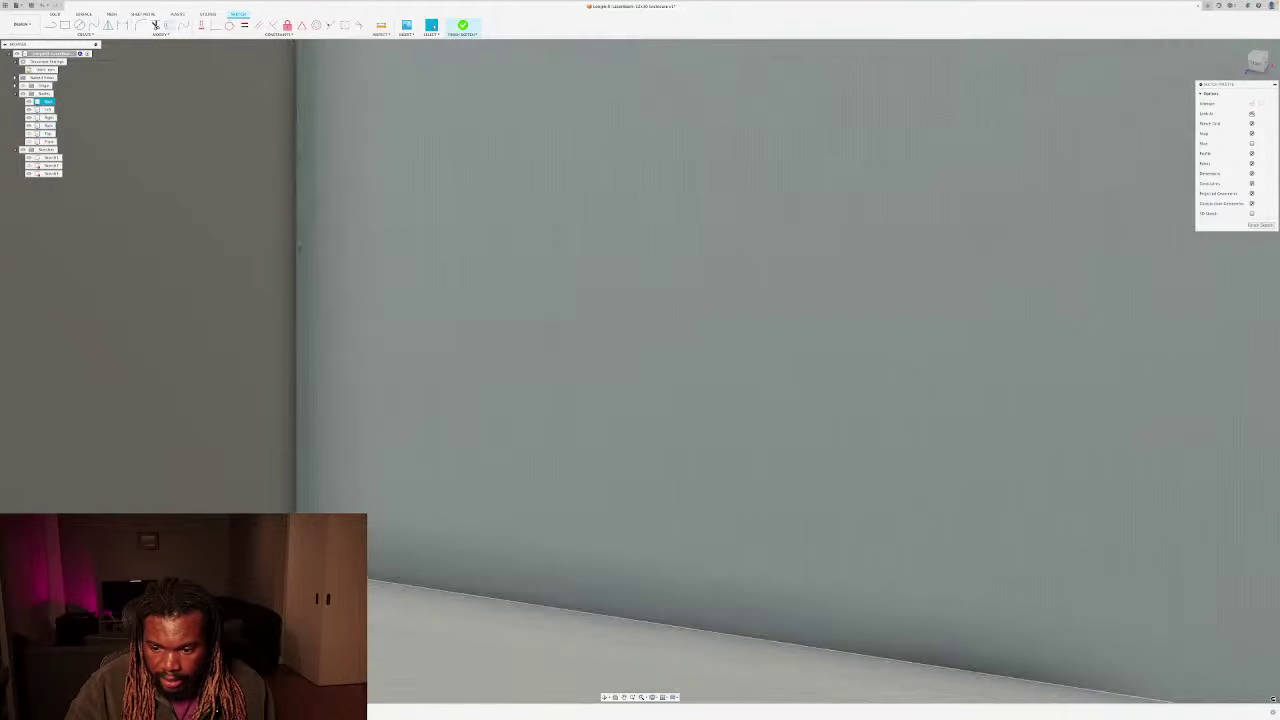
Step: Project the edges of the back panel's face into the active sketch
click(48, 125)
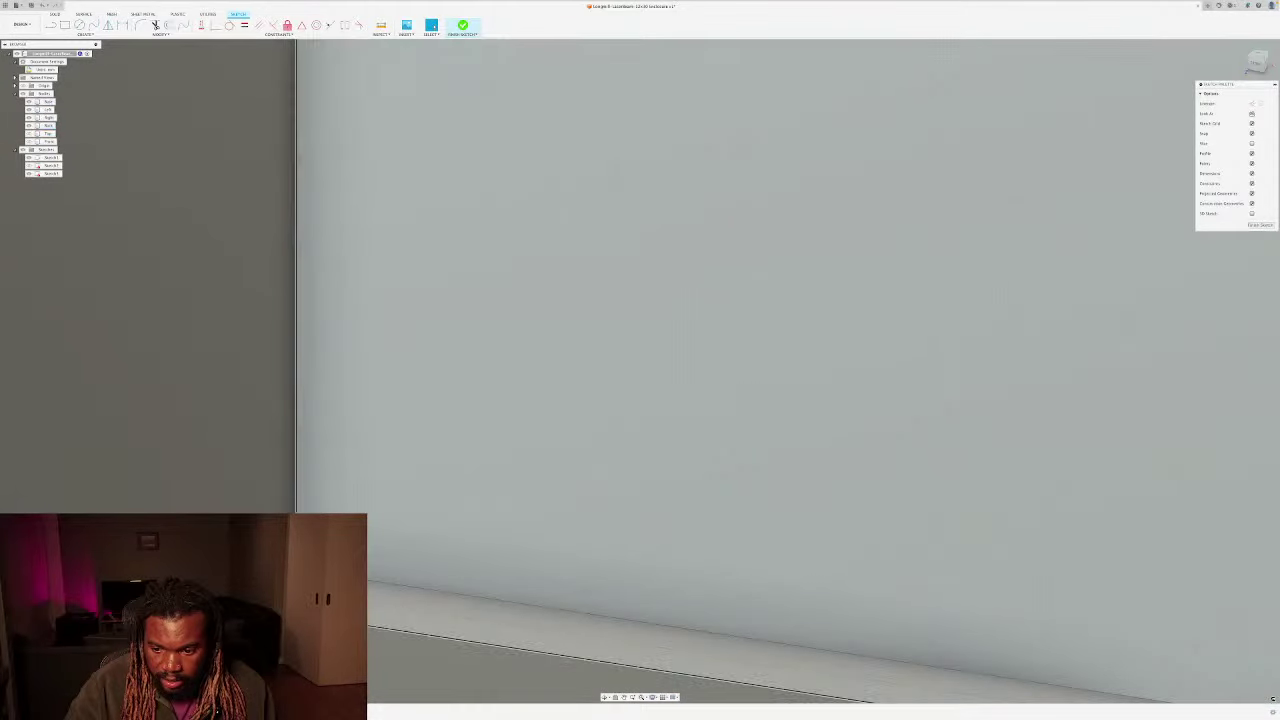
click(48, 101)
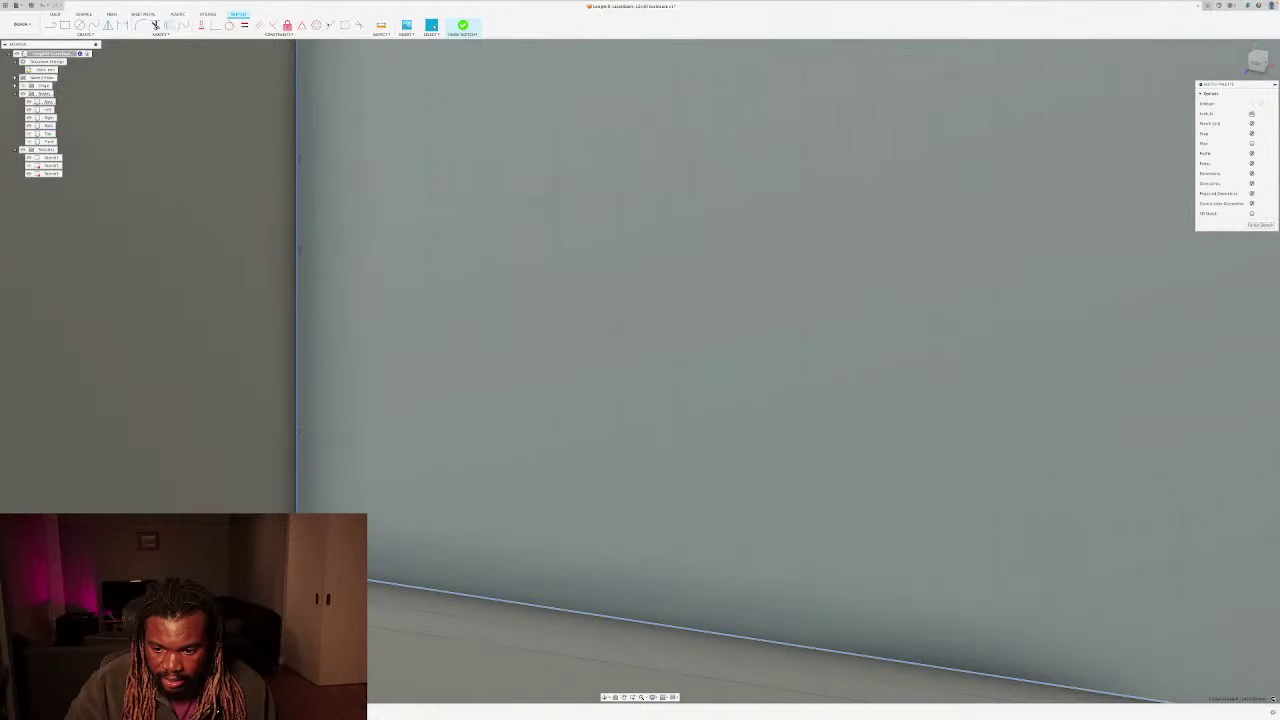
click(47, 173)
key(p)
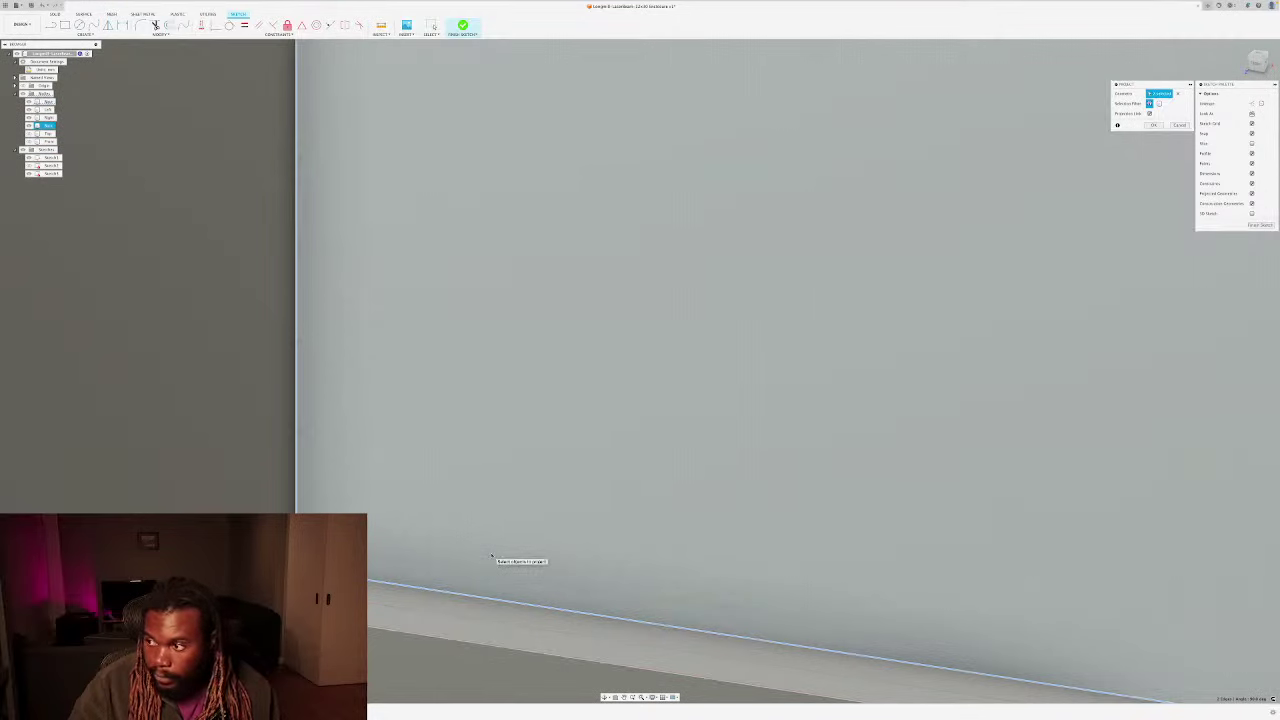
key(Escape)
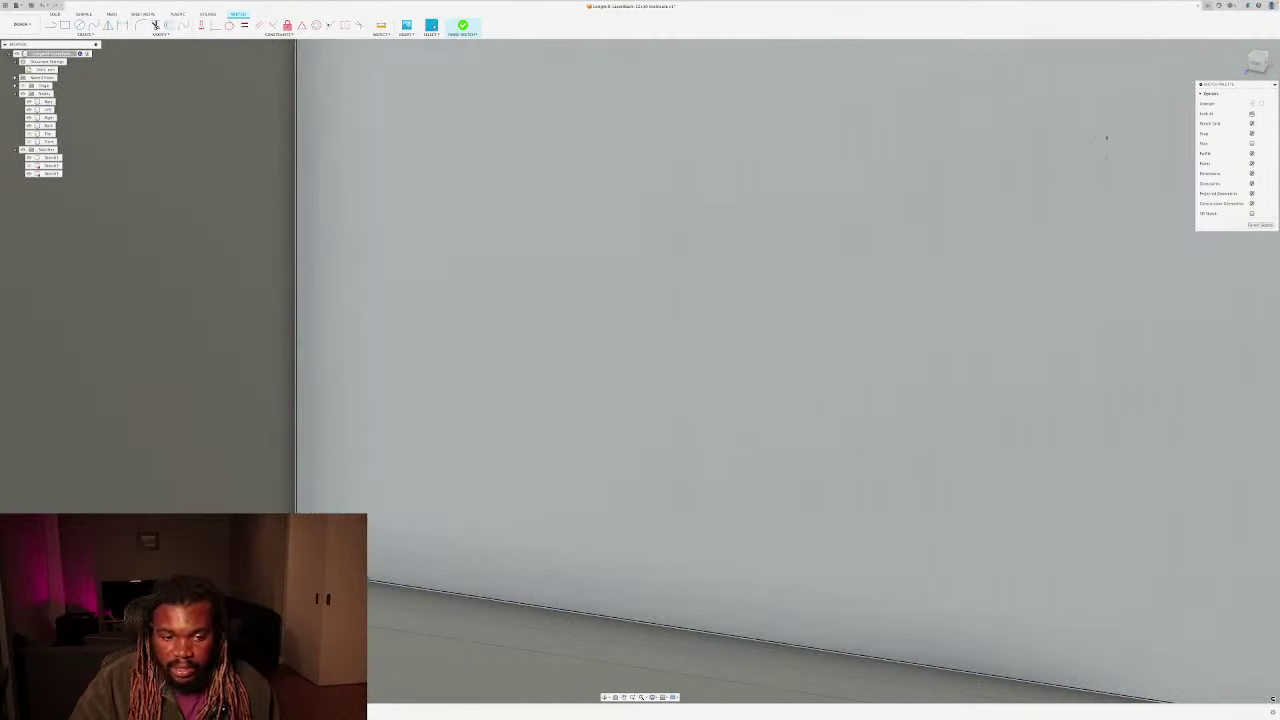
Step: Draw a 20 mm line along the panel's bottom edge, starting at the lower inside corner
middle_drag(494, 429, 680, 349)
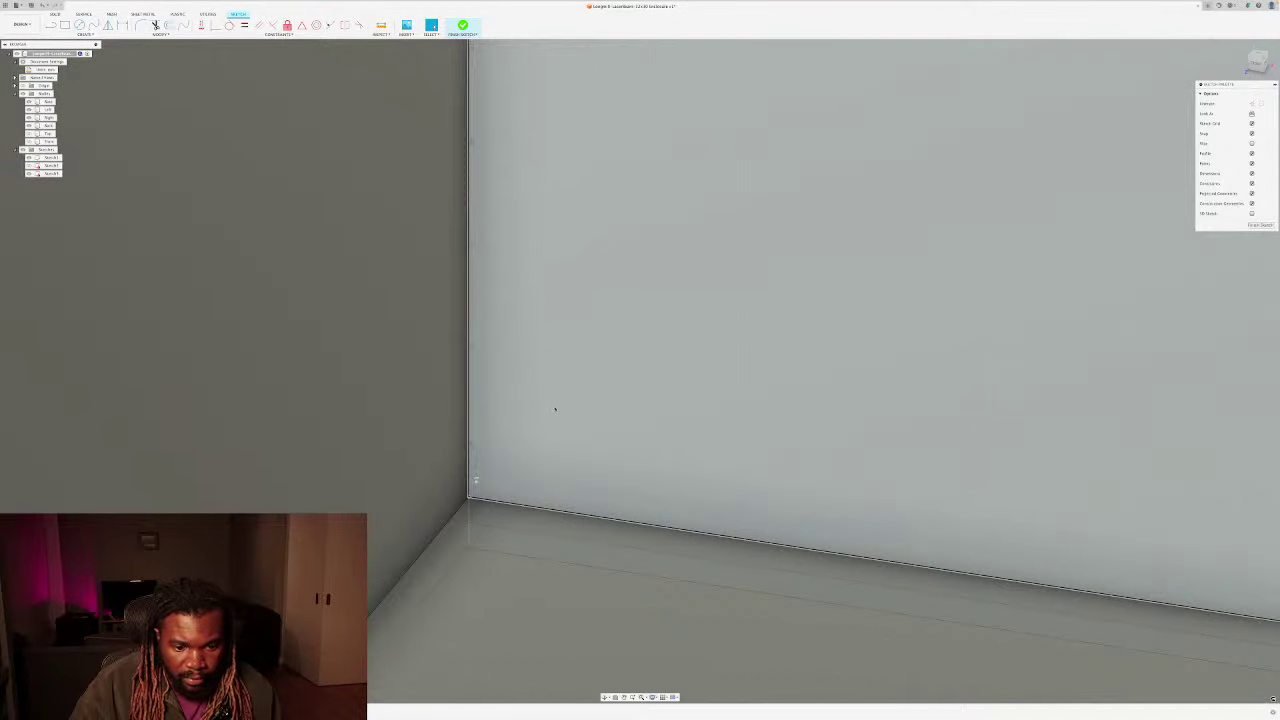
scroll(546, 410, up, 1)
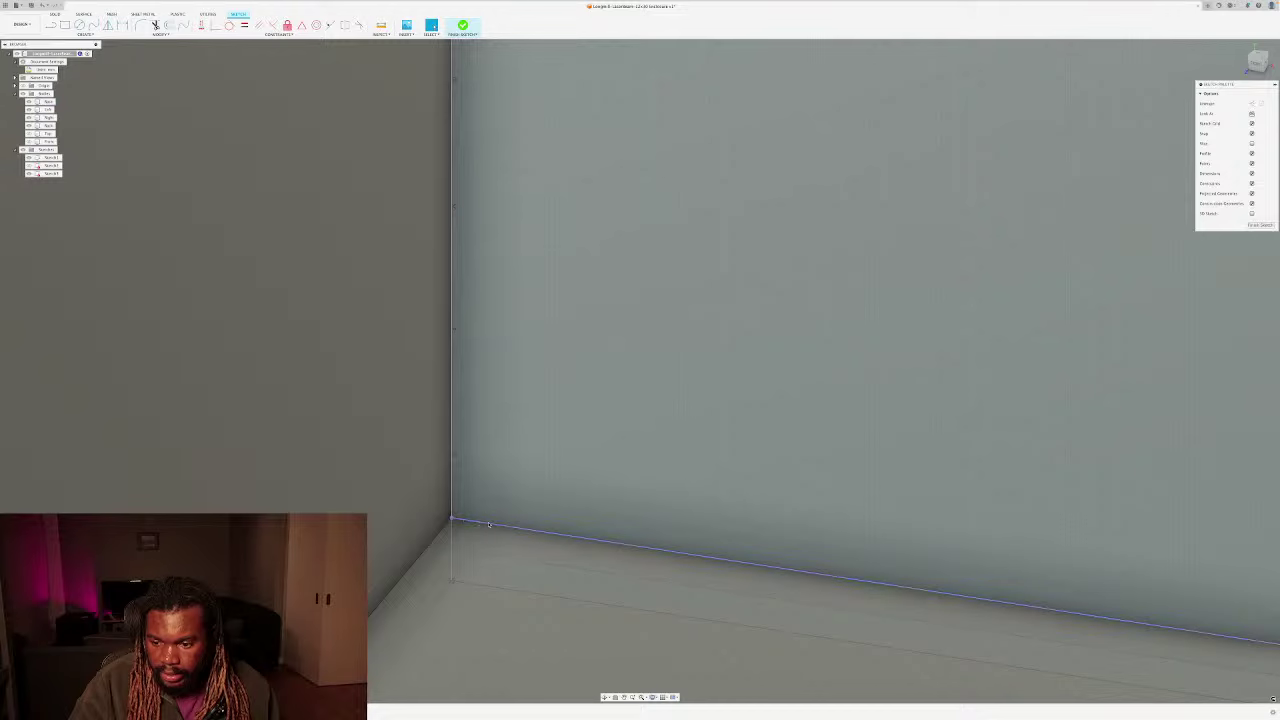
key(l)
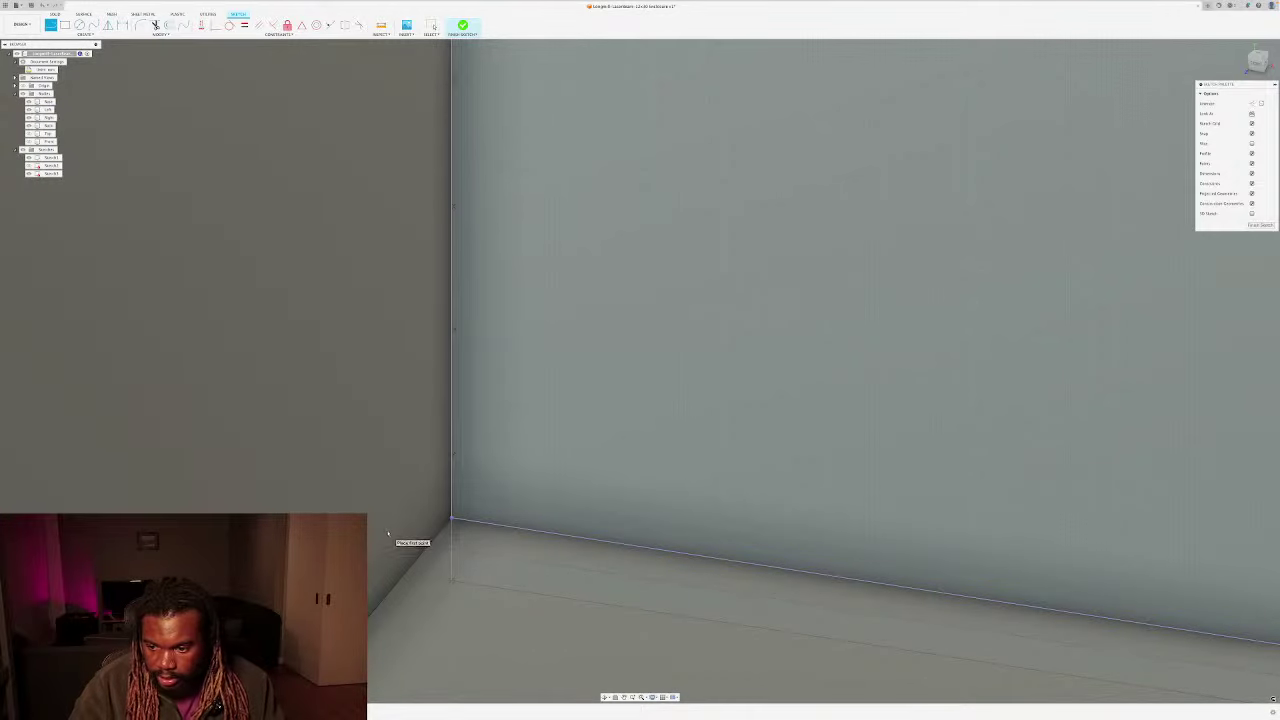
click(453, 519)
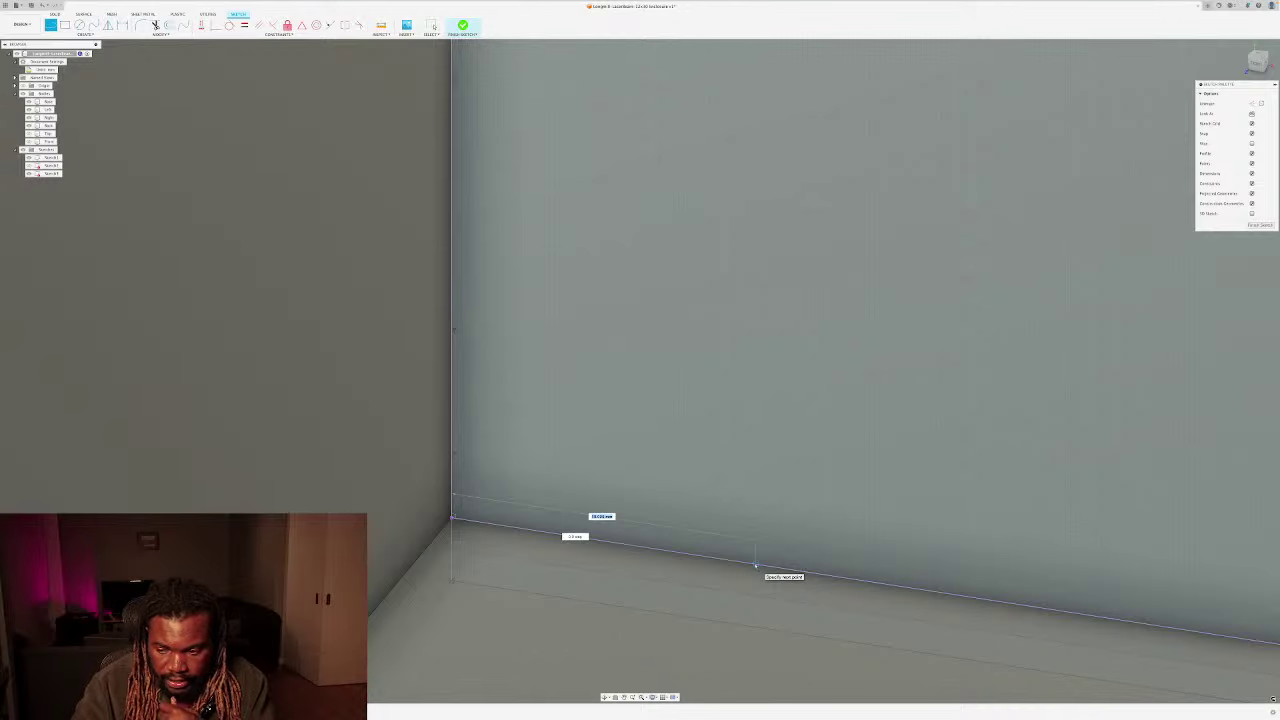
text(20)
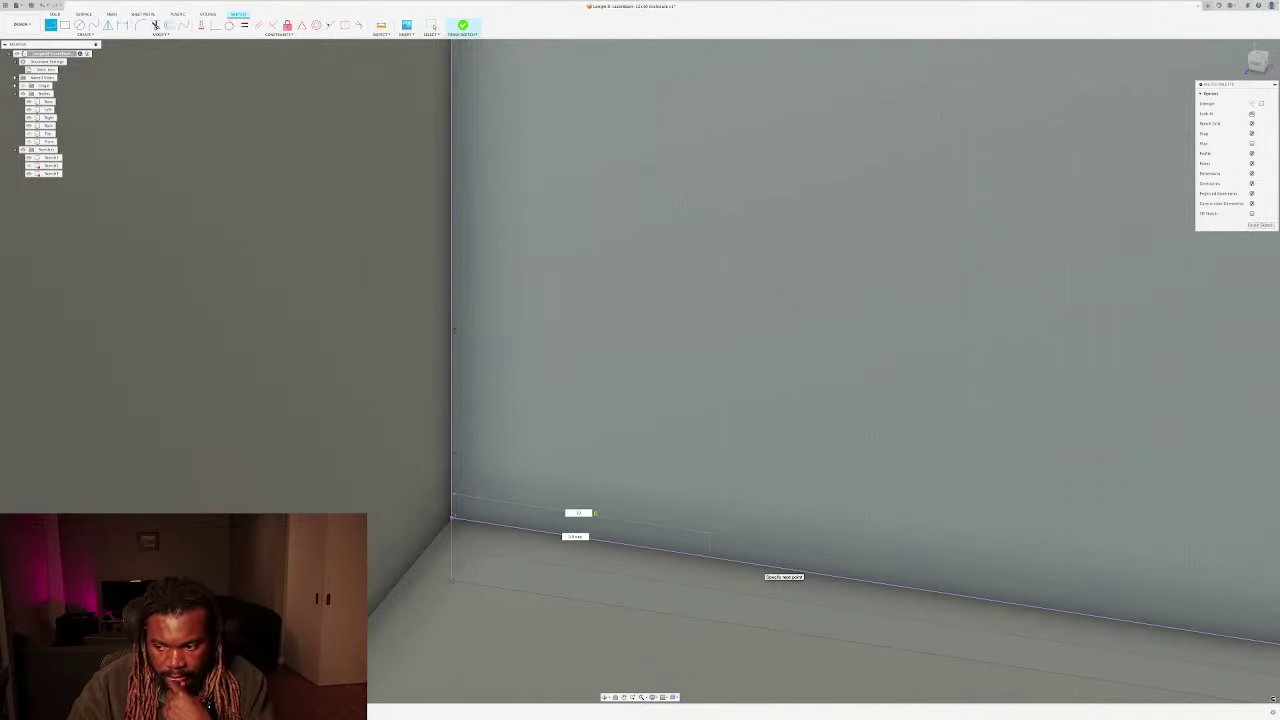
key(Return)
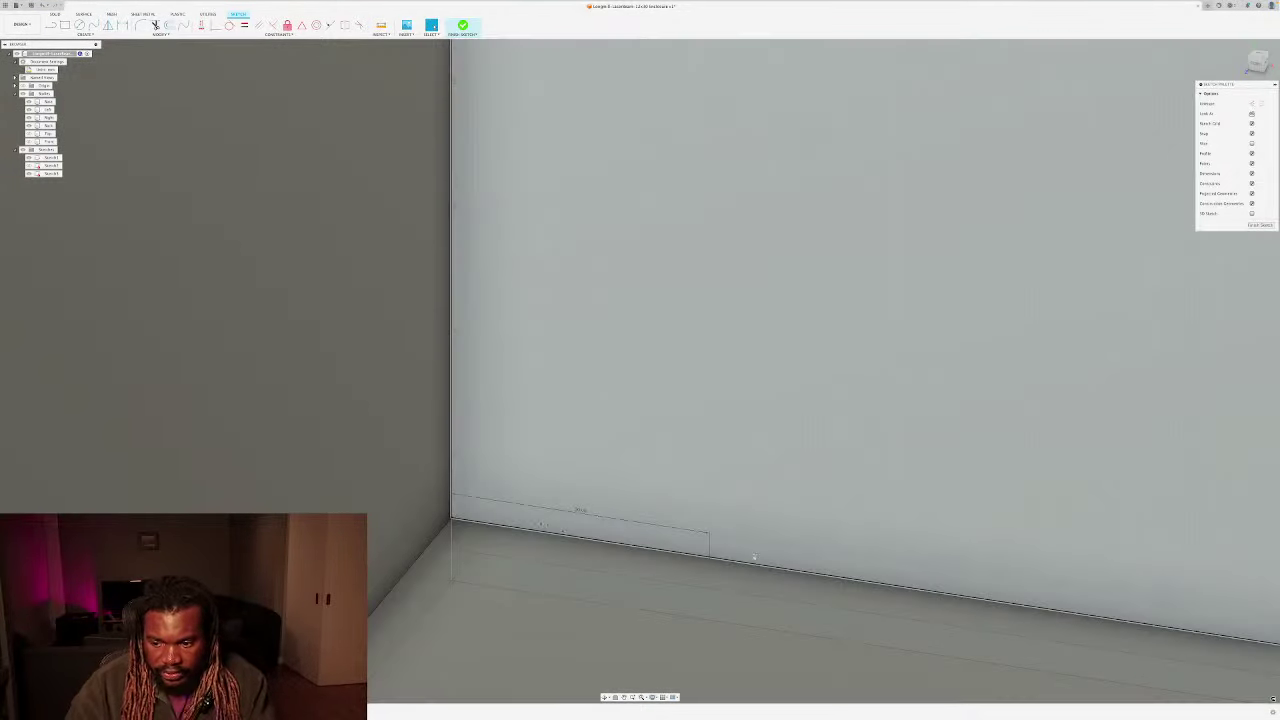
Step: Draw a 14 mm line up the panel's vertical edge from the same inside corner
key(l)
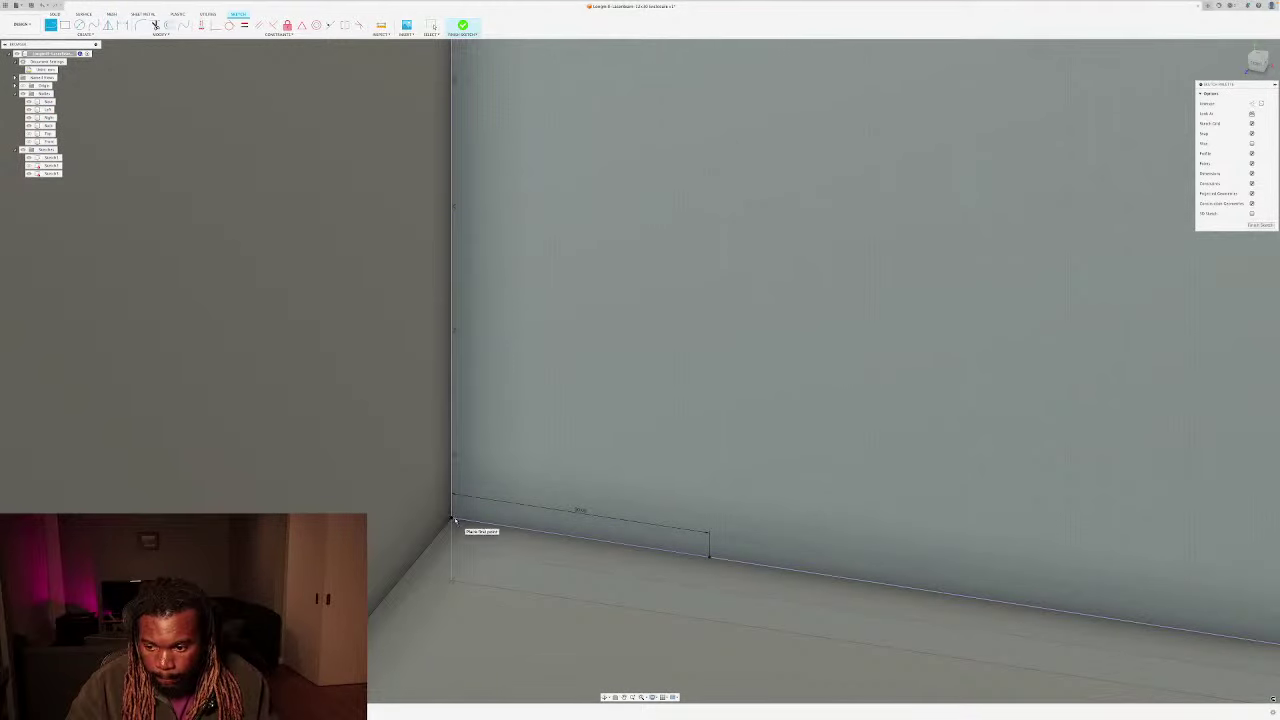
click(451, 519)
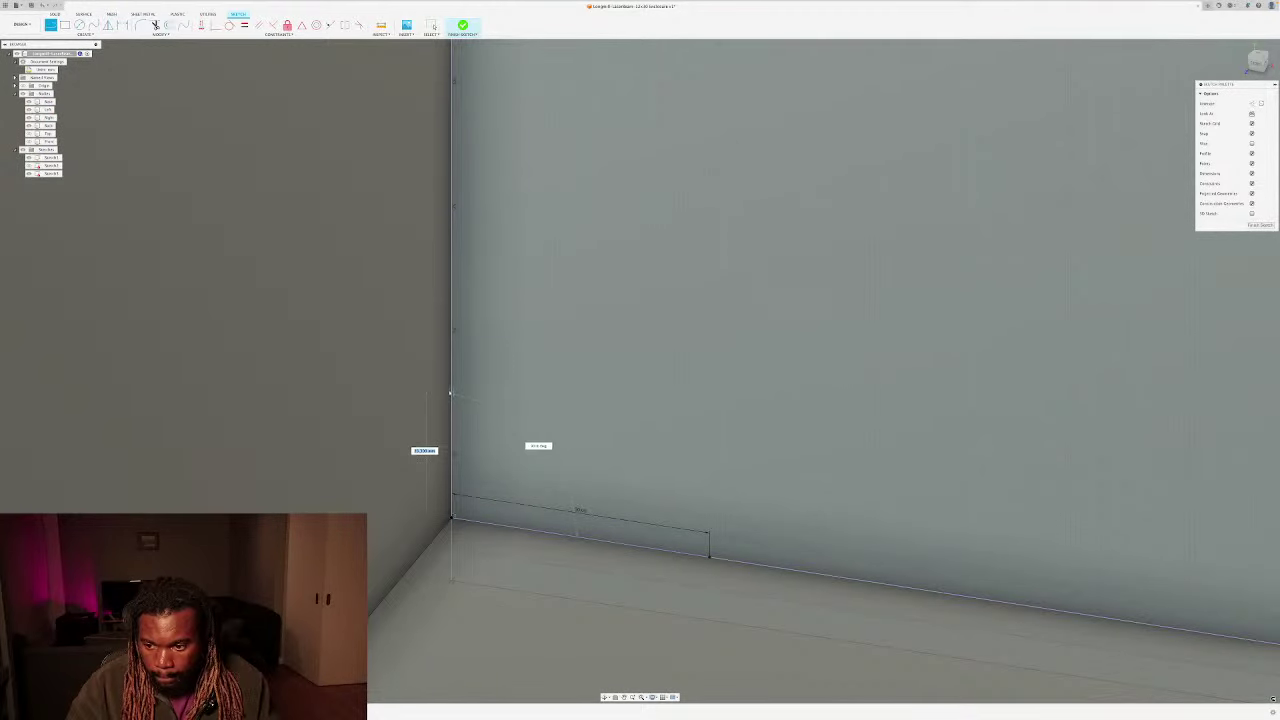
text(14)
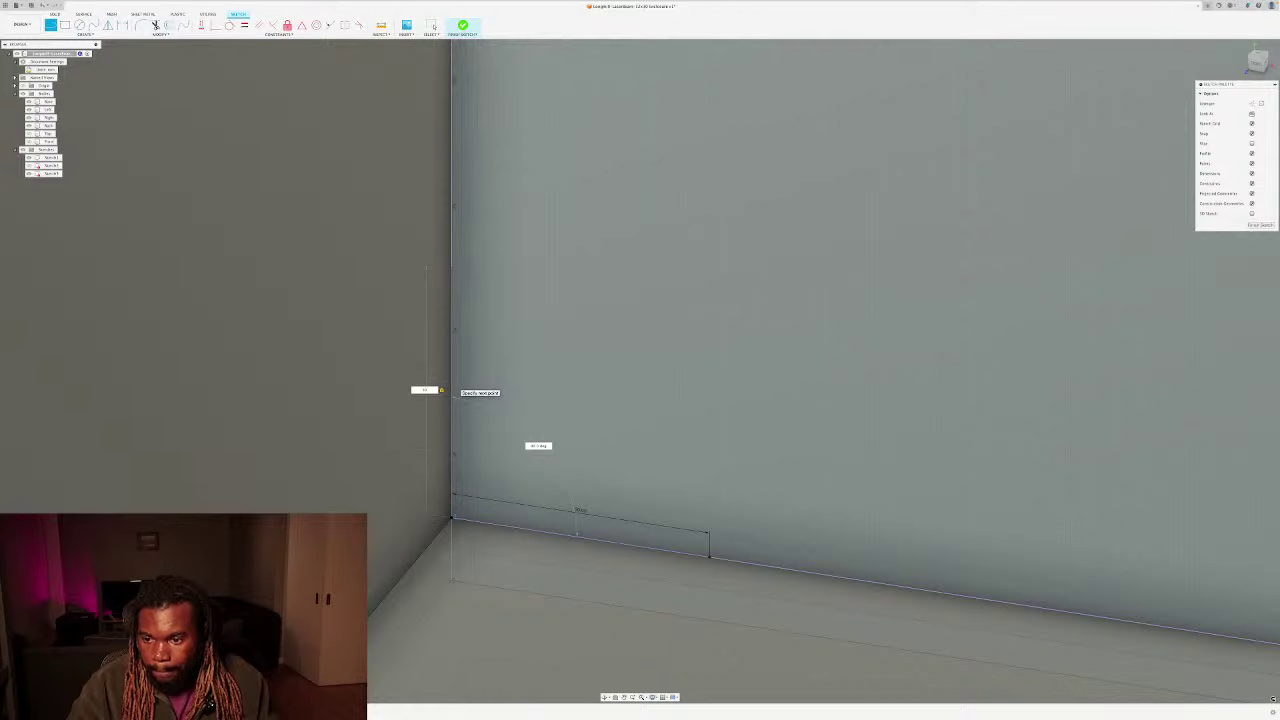
key(Return)
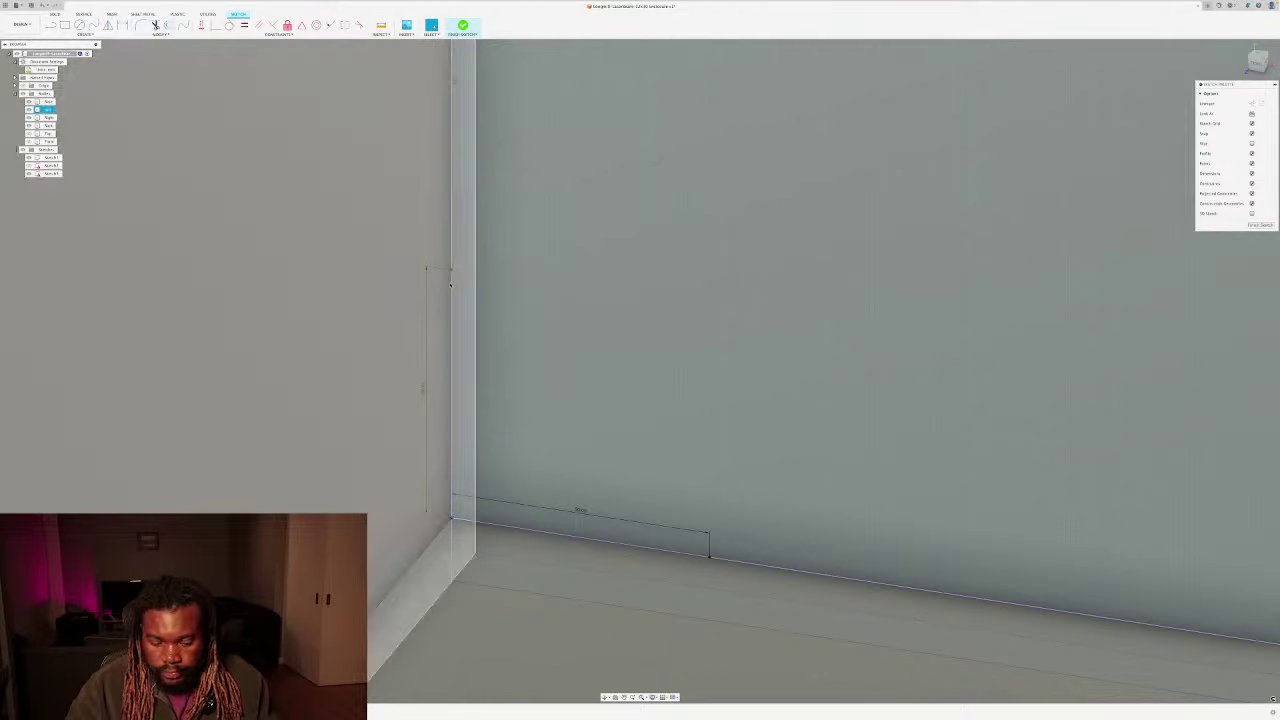
Step: Close the corner triangle with a diagonal line joining the free ends of the vertical and bottom-edge lines
key(l)
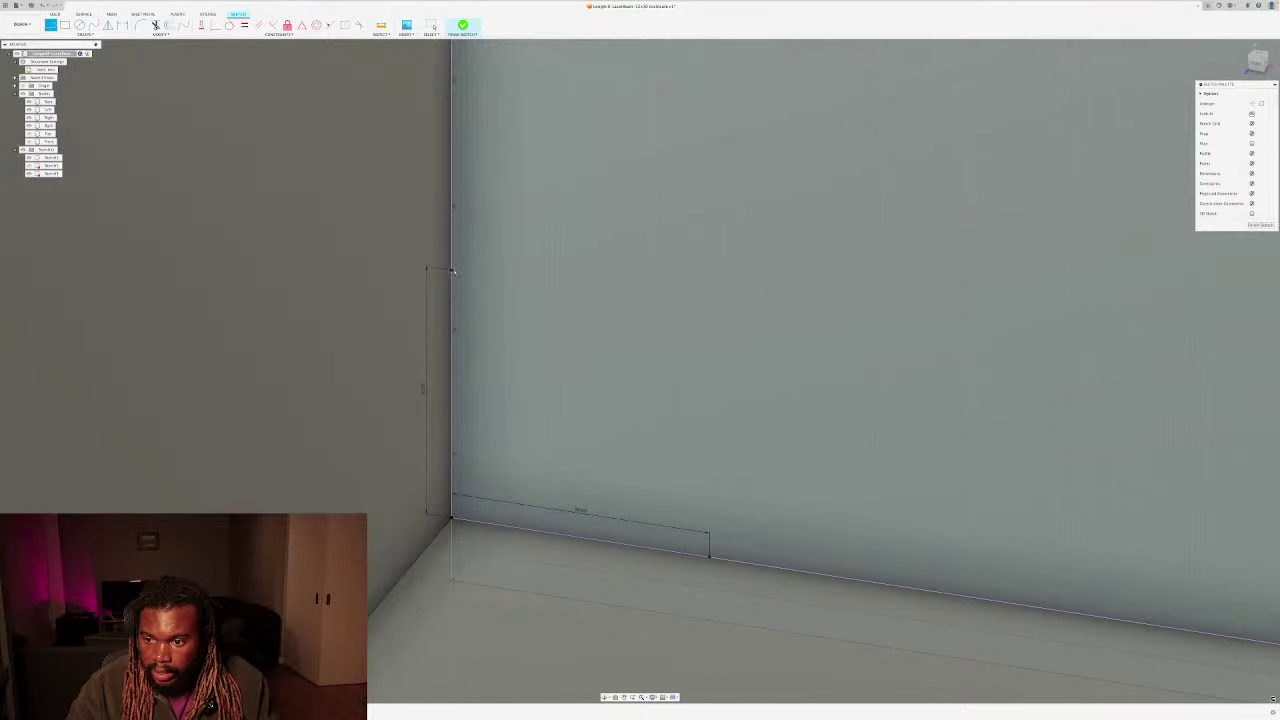
click(452, 270)
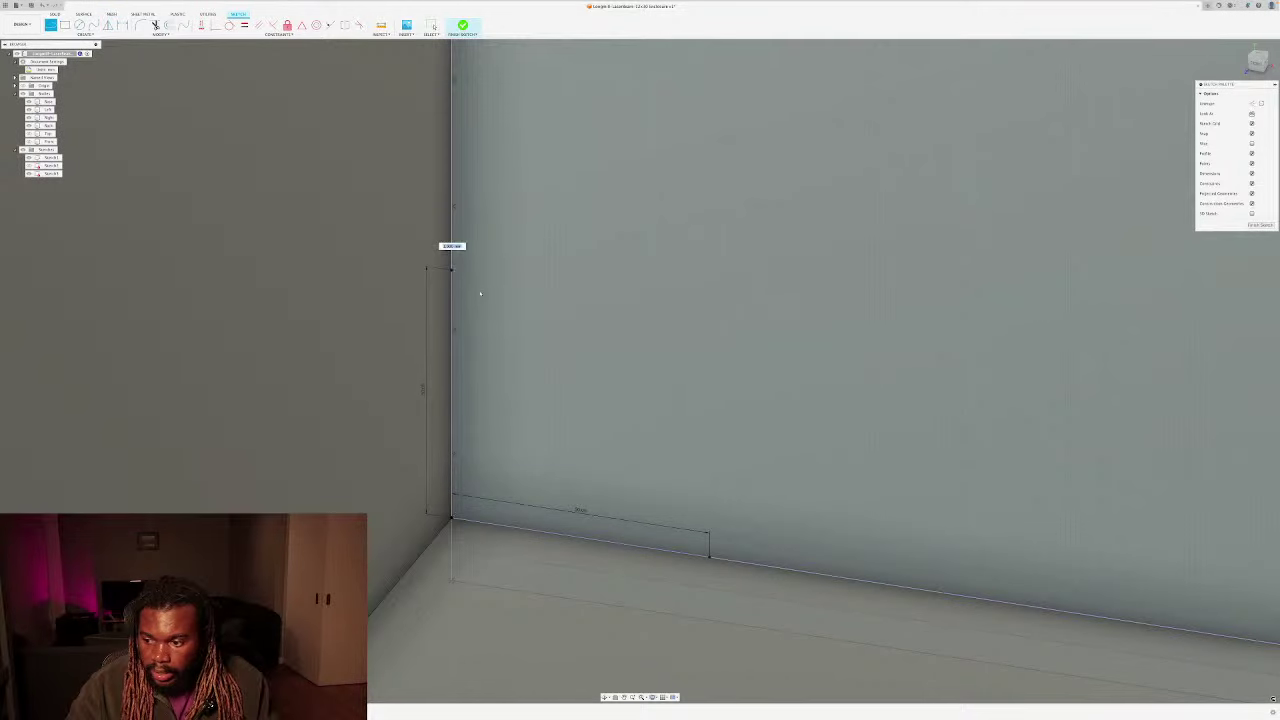
click(709, 559)
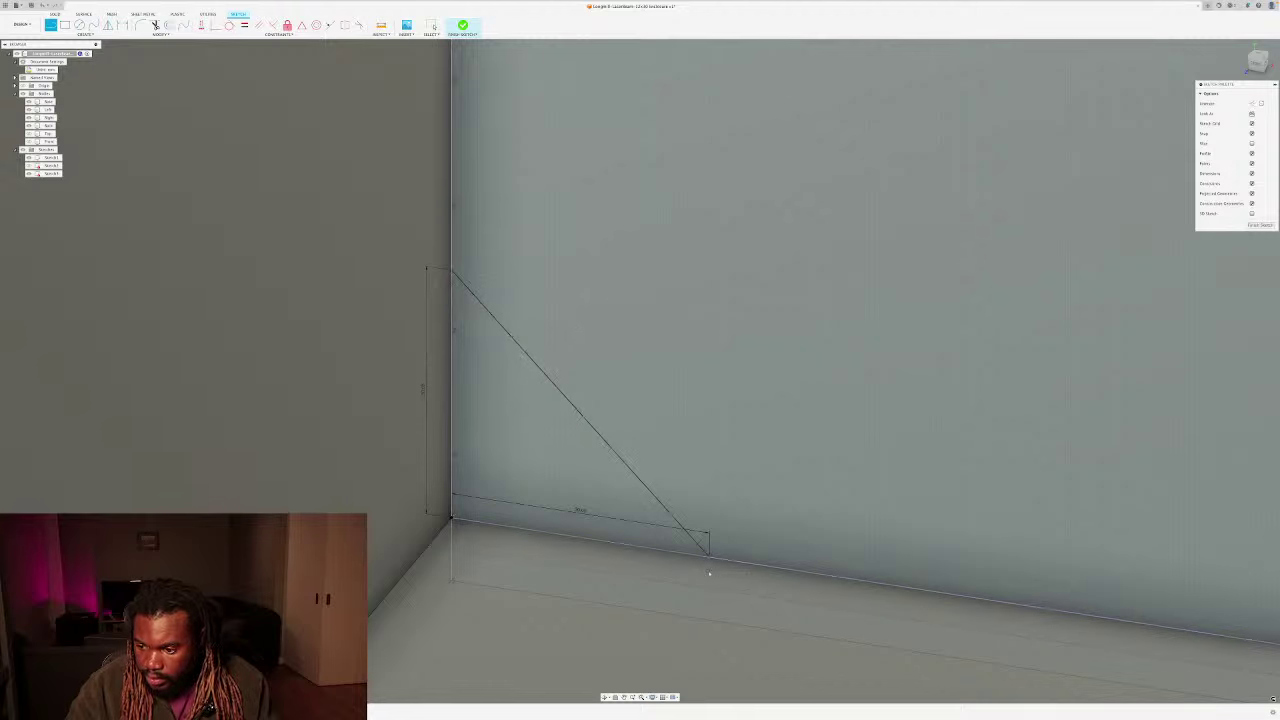
key(Escape)
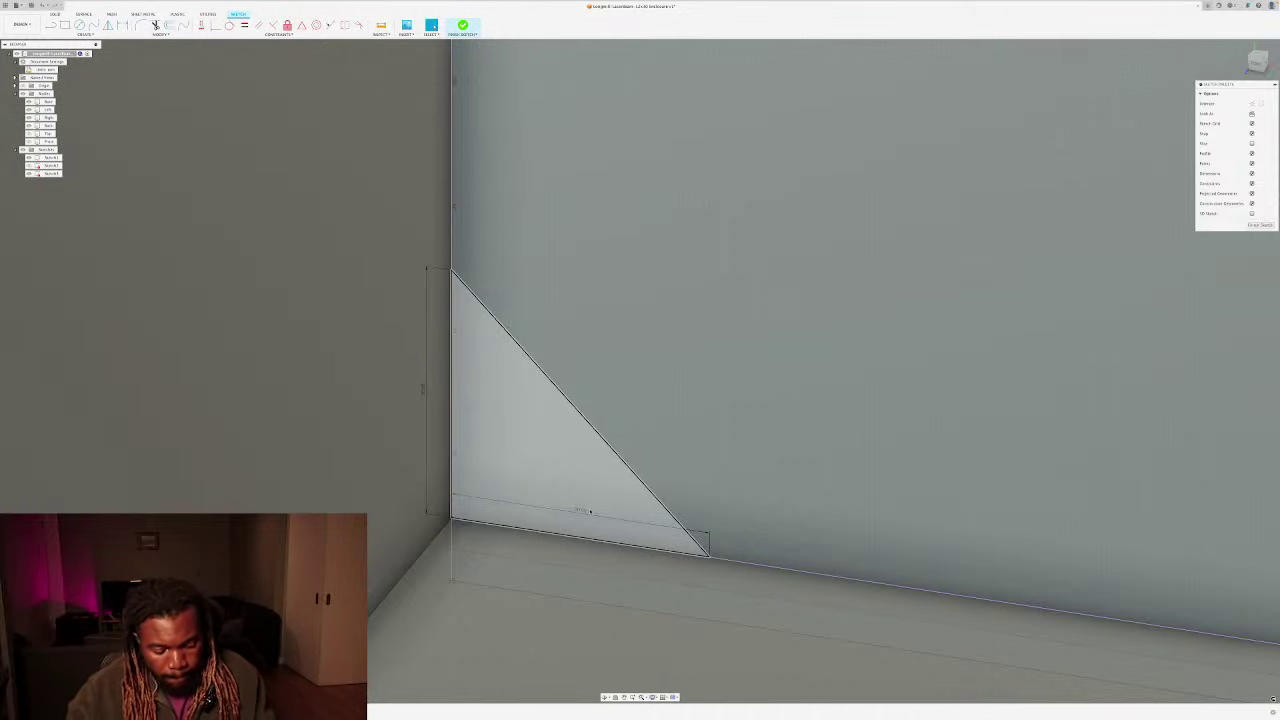
key(l)
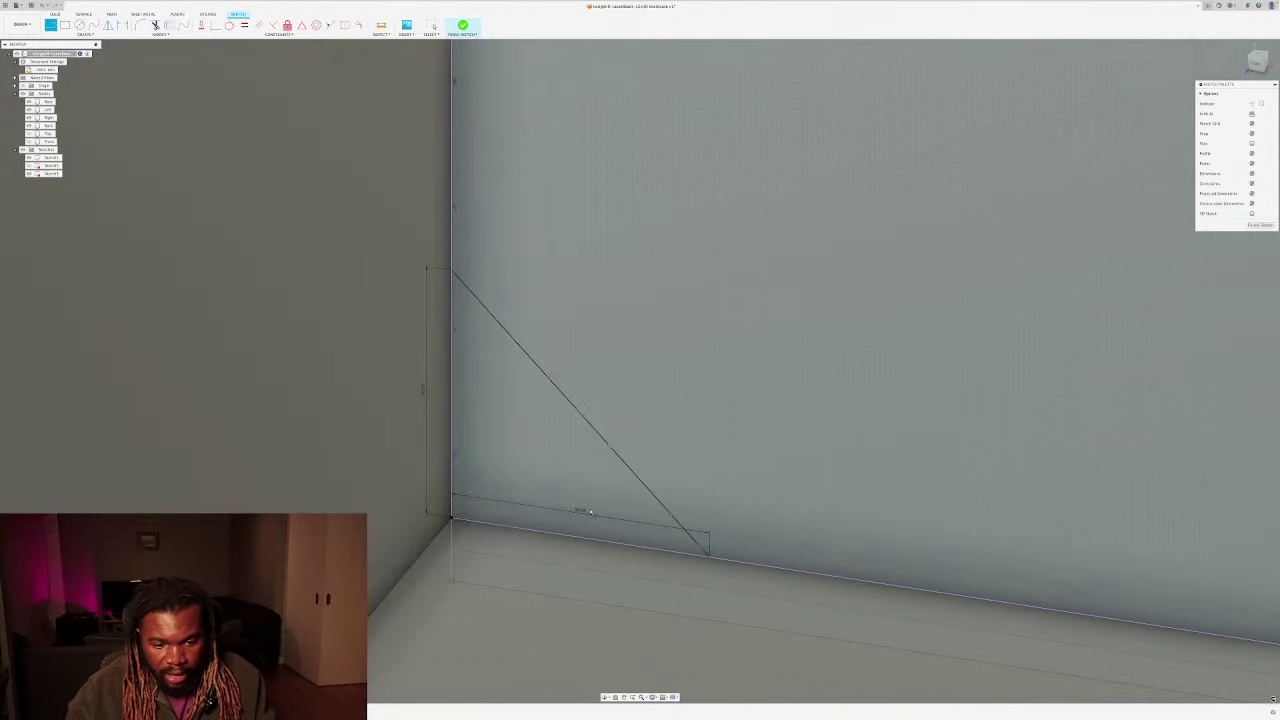
click(709, 558)
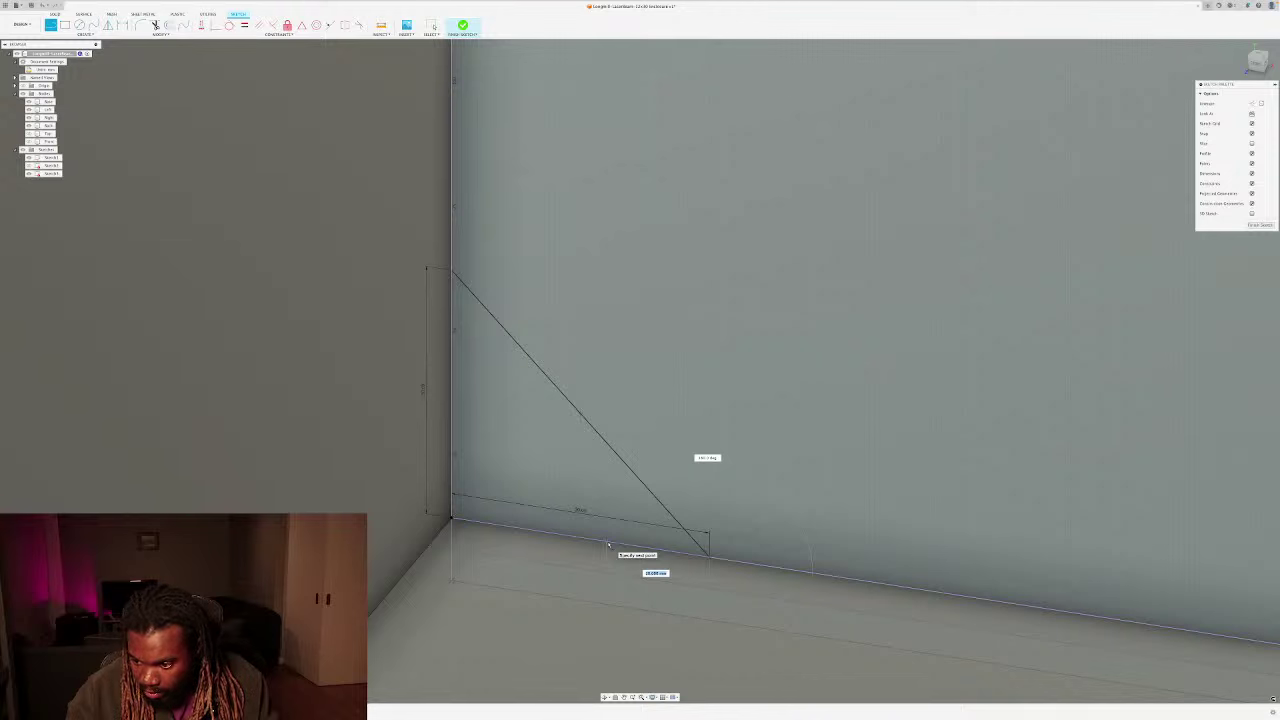
key(Escape)
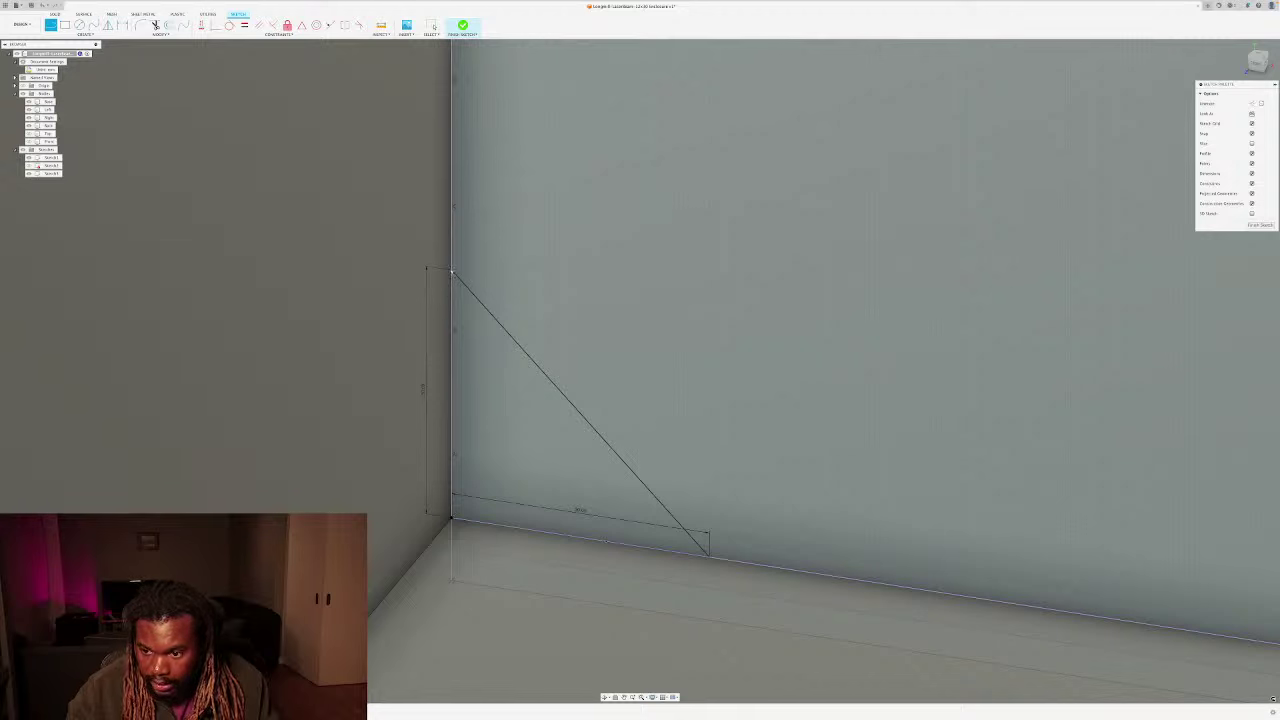
Step: Draw a line down the vertical edge from the diagonal's upper end and a horizontal line from its lower end to the diagonal
click(452, 271)
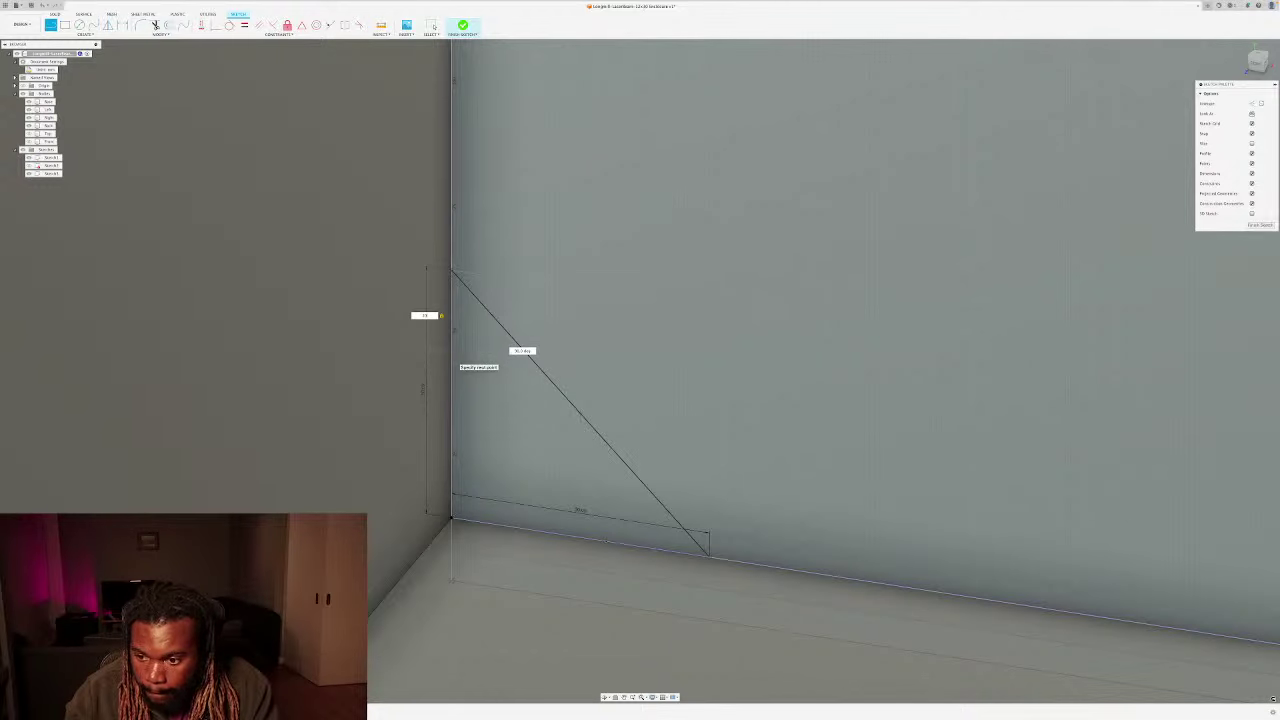
key(Escape)
key(l)
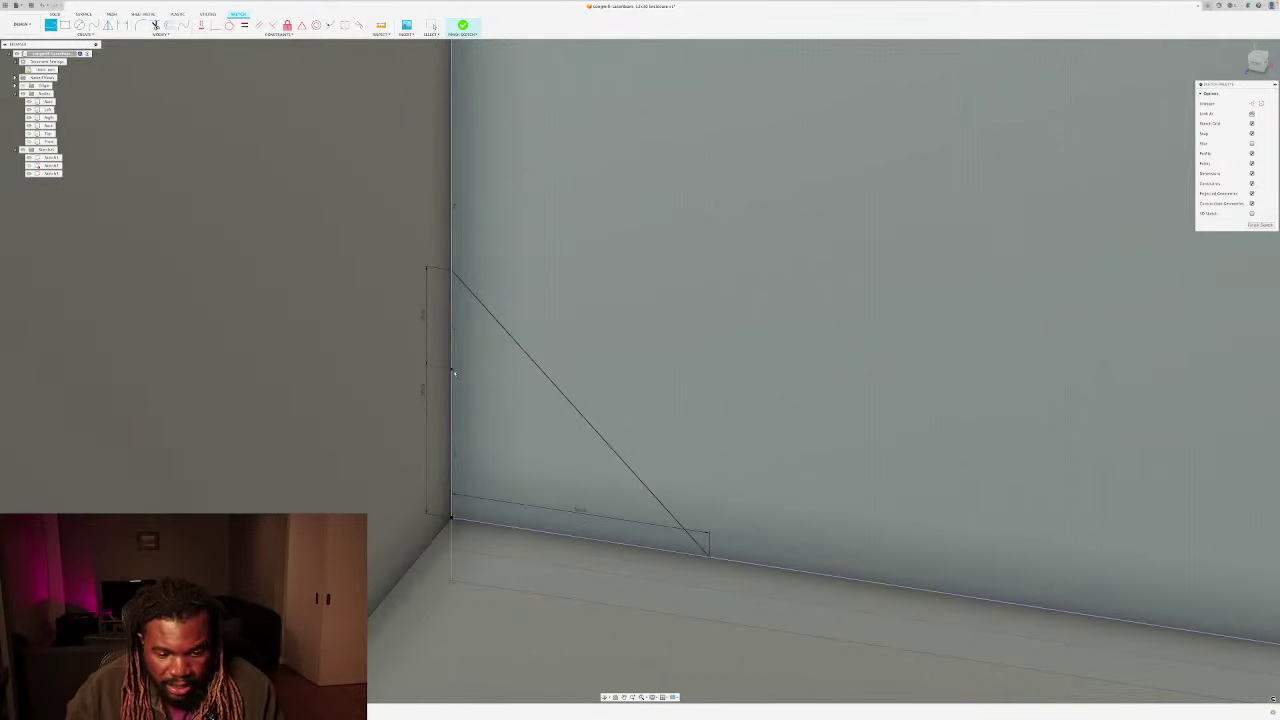
click(454, 369)
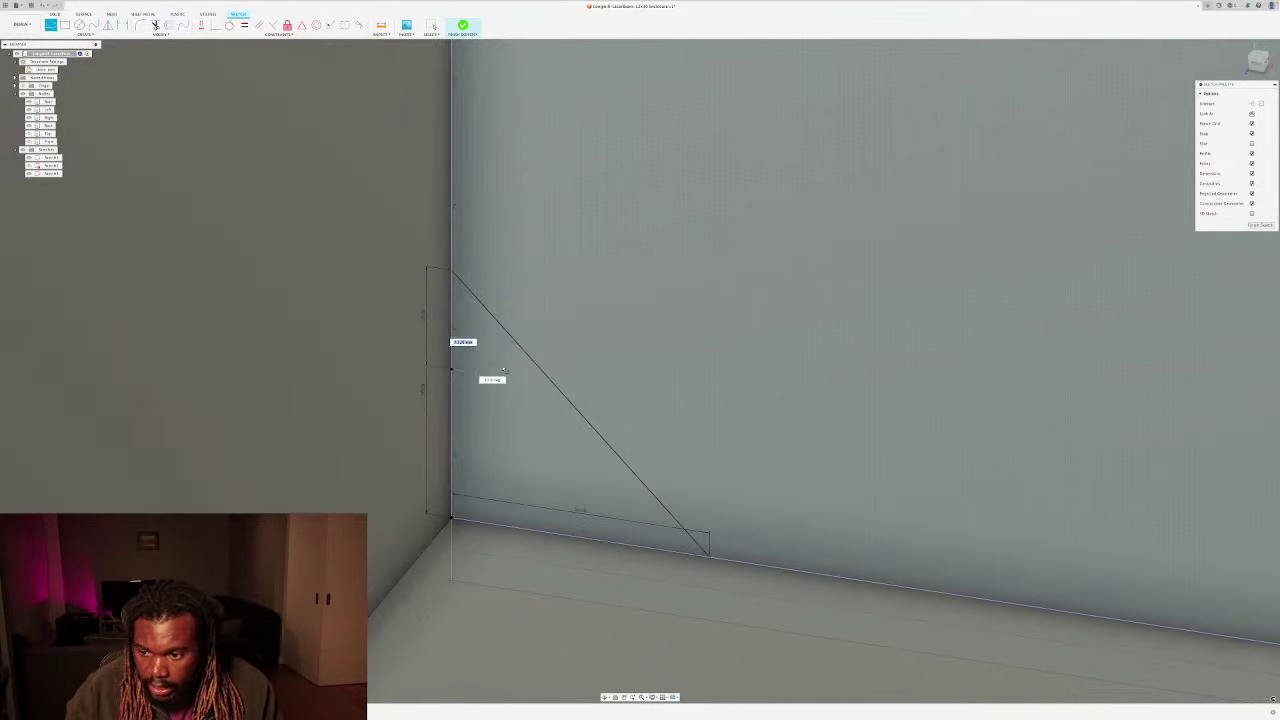
click(553, 384)
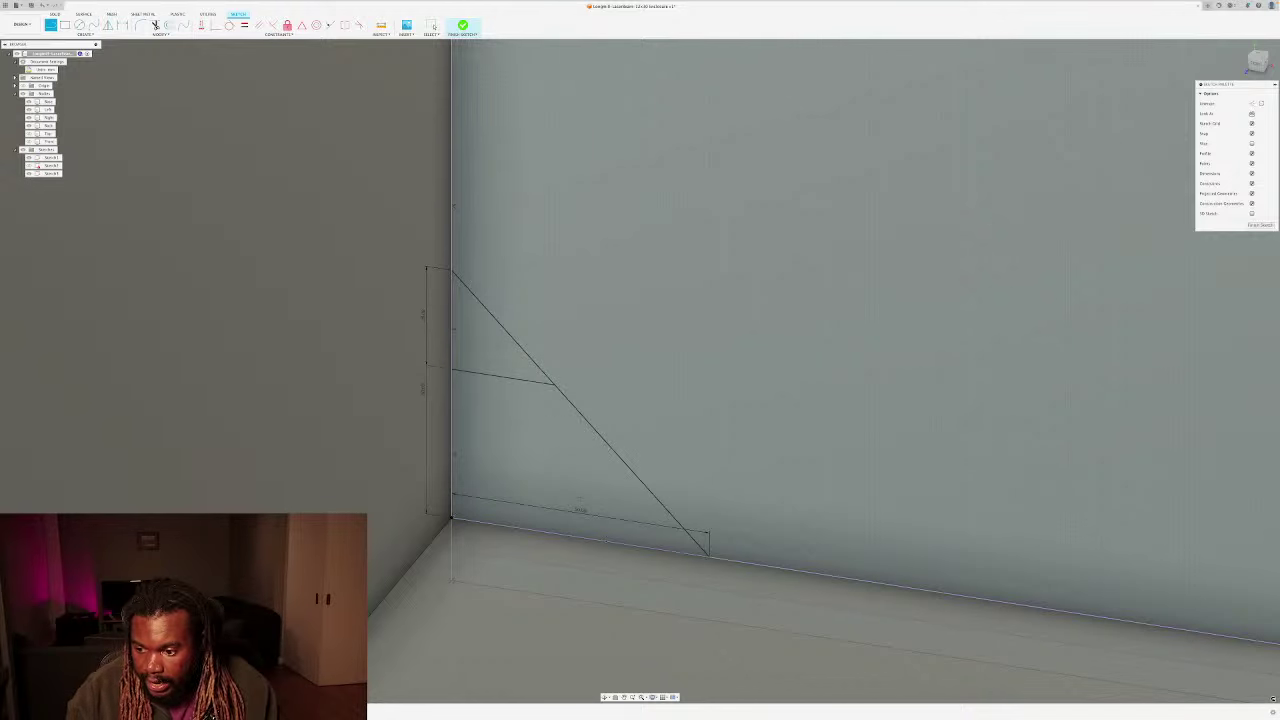
Step: Draw a vertical line from the triangle's bottom edge up to the lower half of the diagonal
click(603, 540)
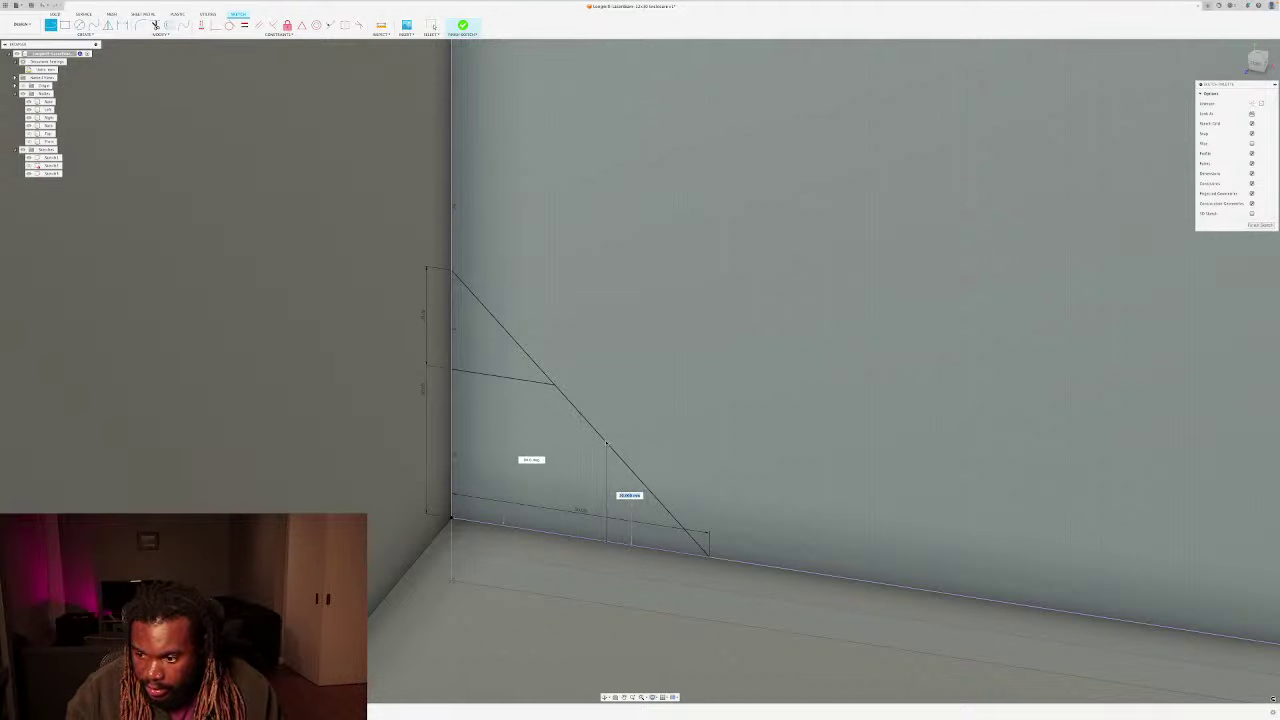
click(605, 443)
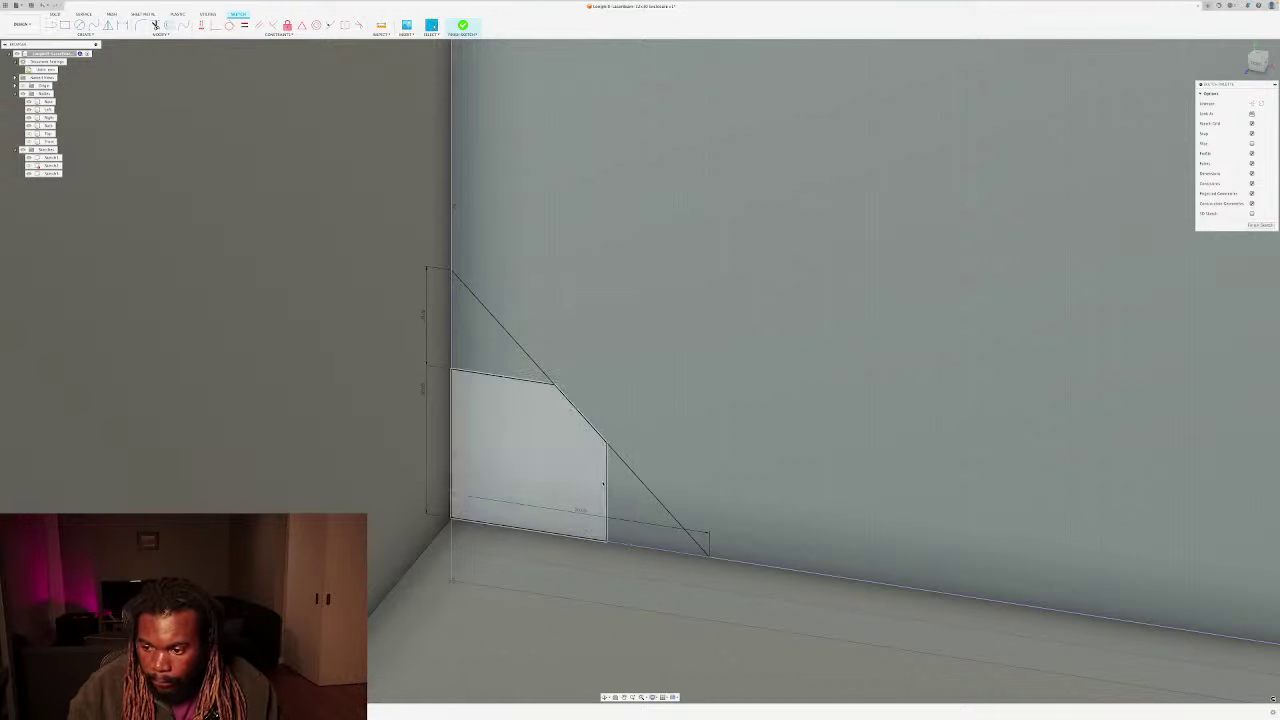
click(431, 25)
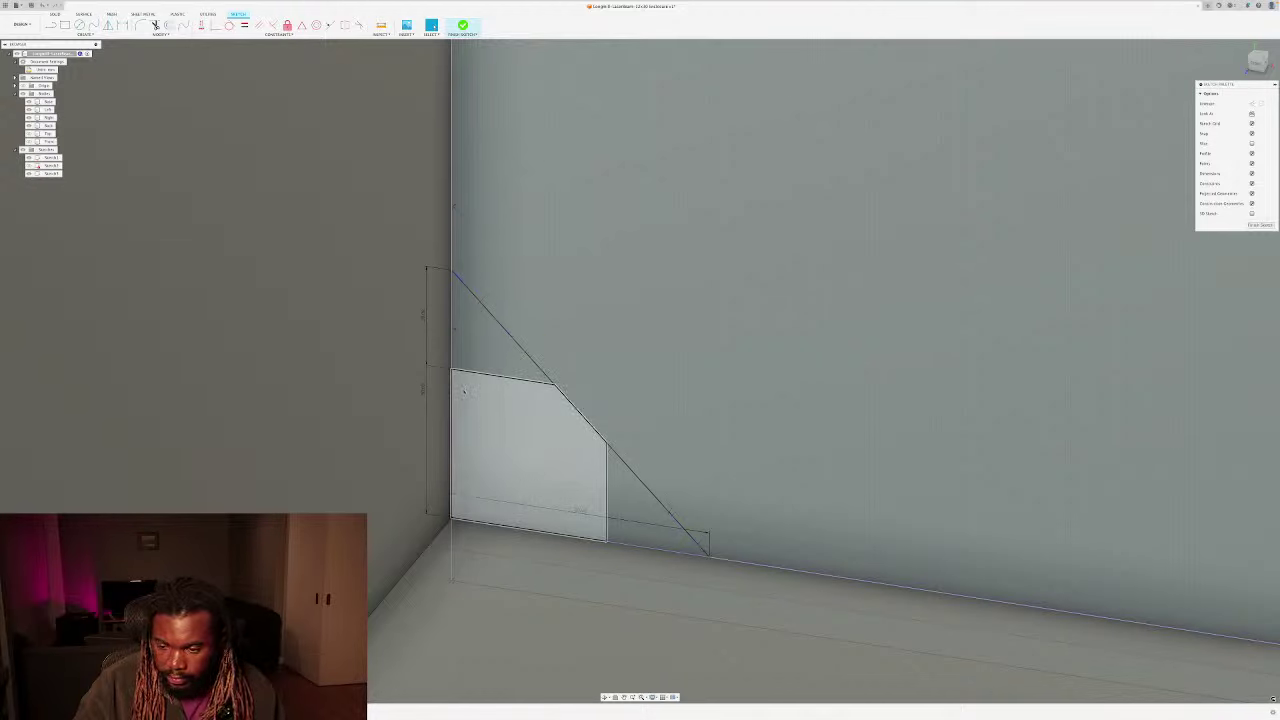
Step: Draw a vertical line from the diagonal's midpoint straight down to the triangle's bottom edge
key(l)
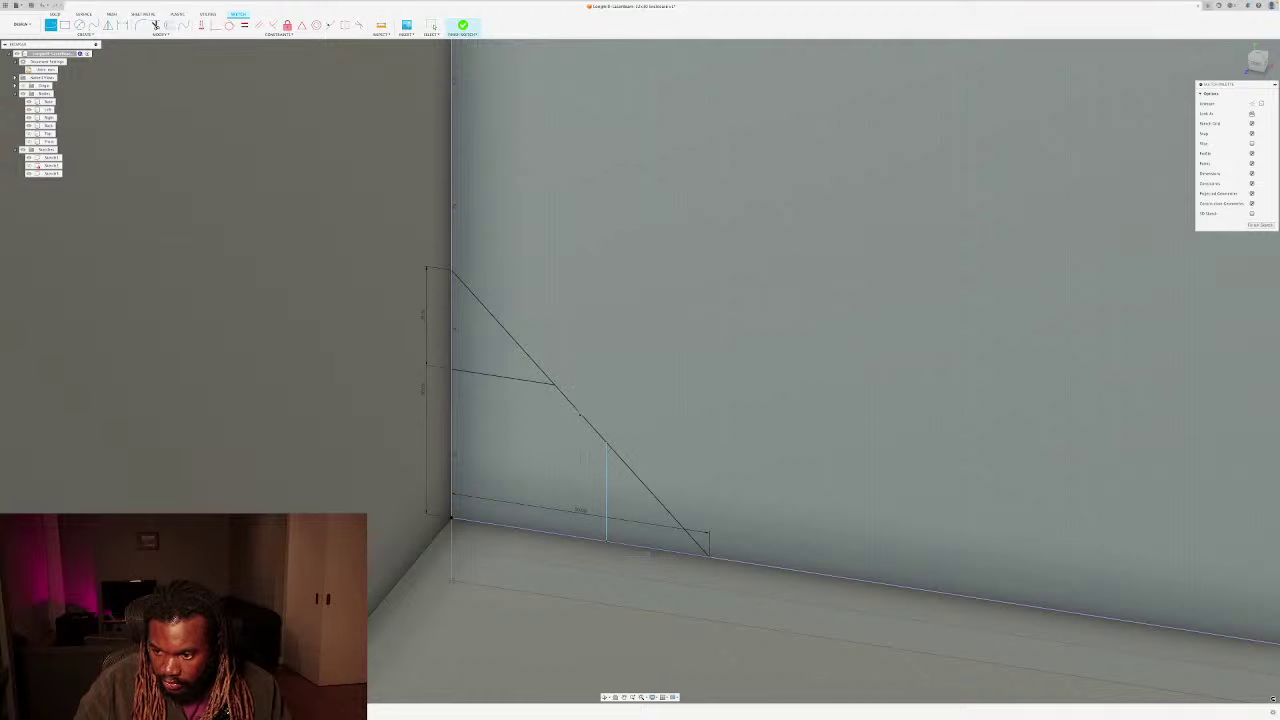
click(580, 413)
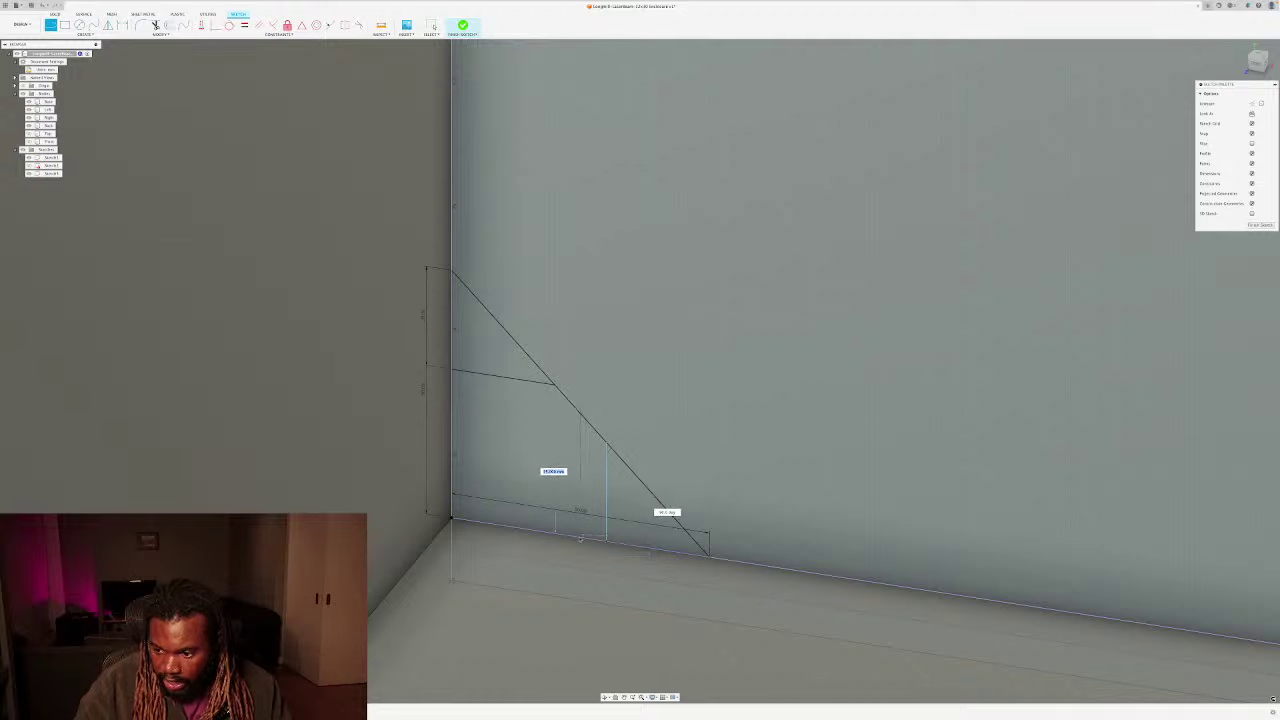
key(Escape)
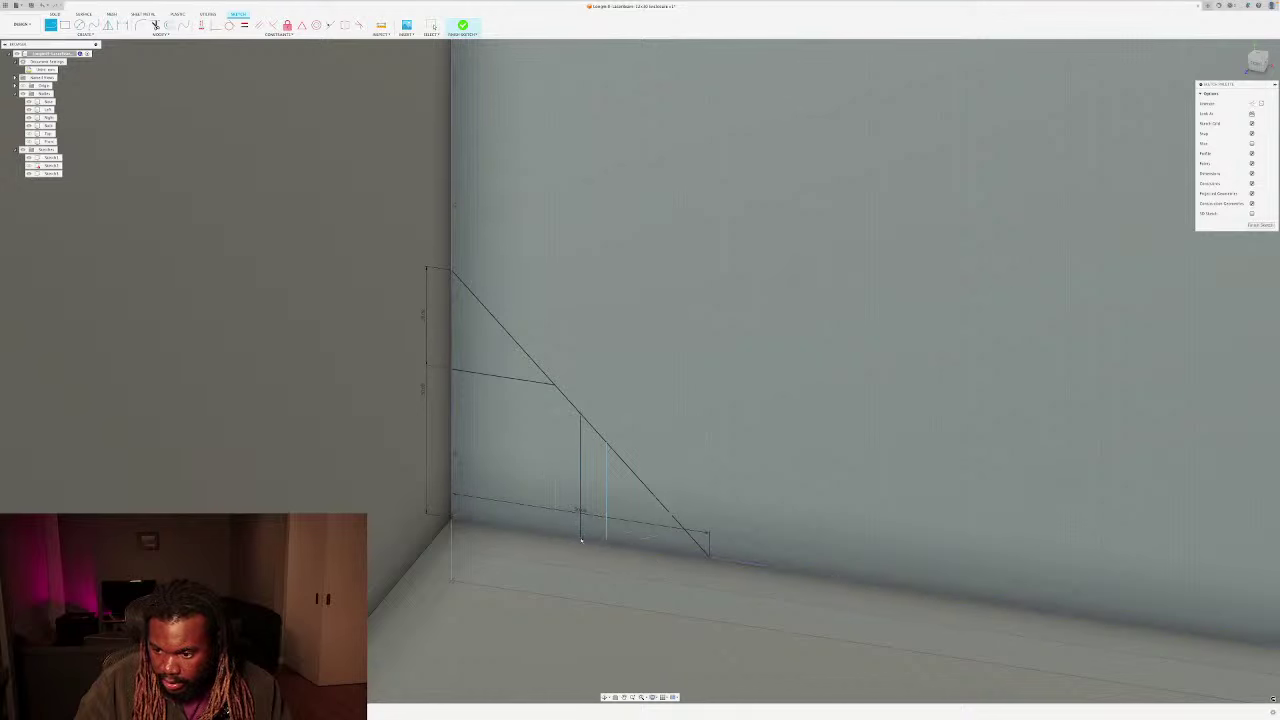
click(606, 532)
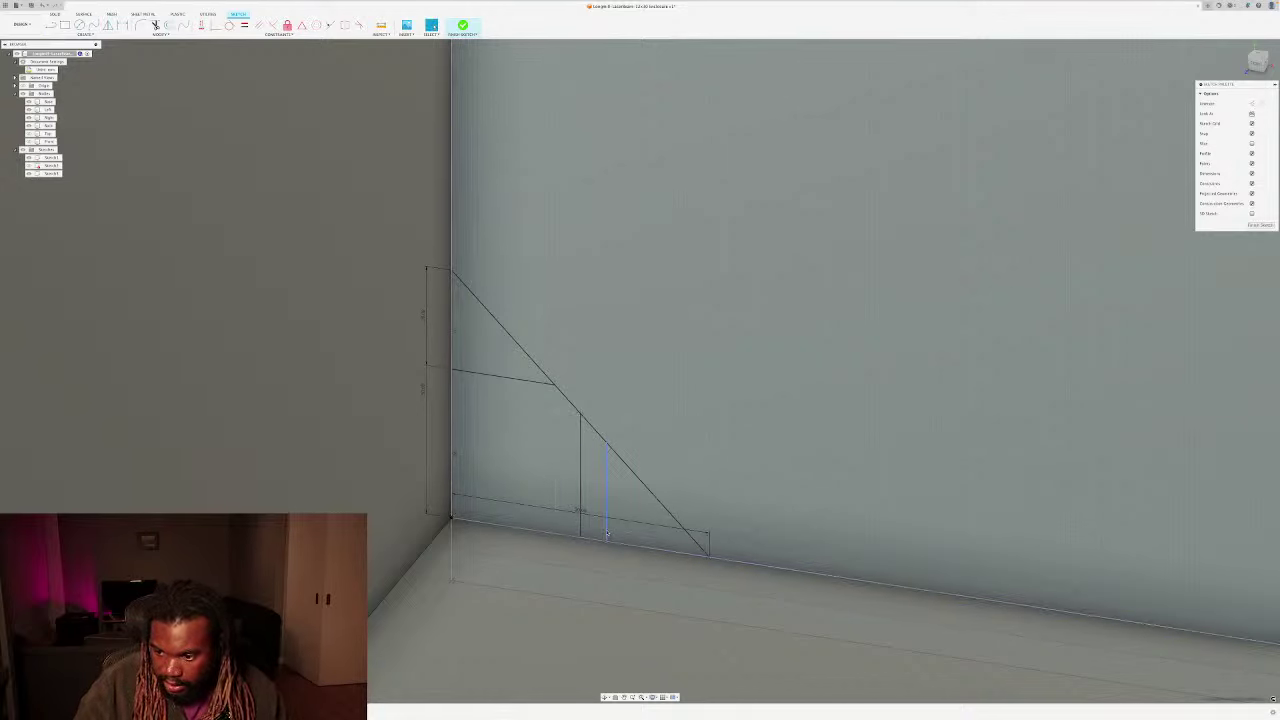
shift+click(581, 524)
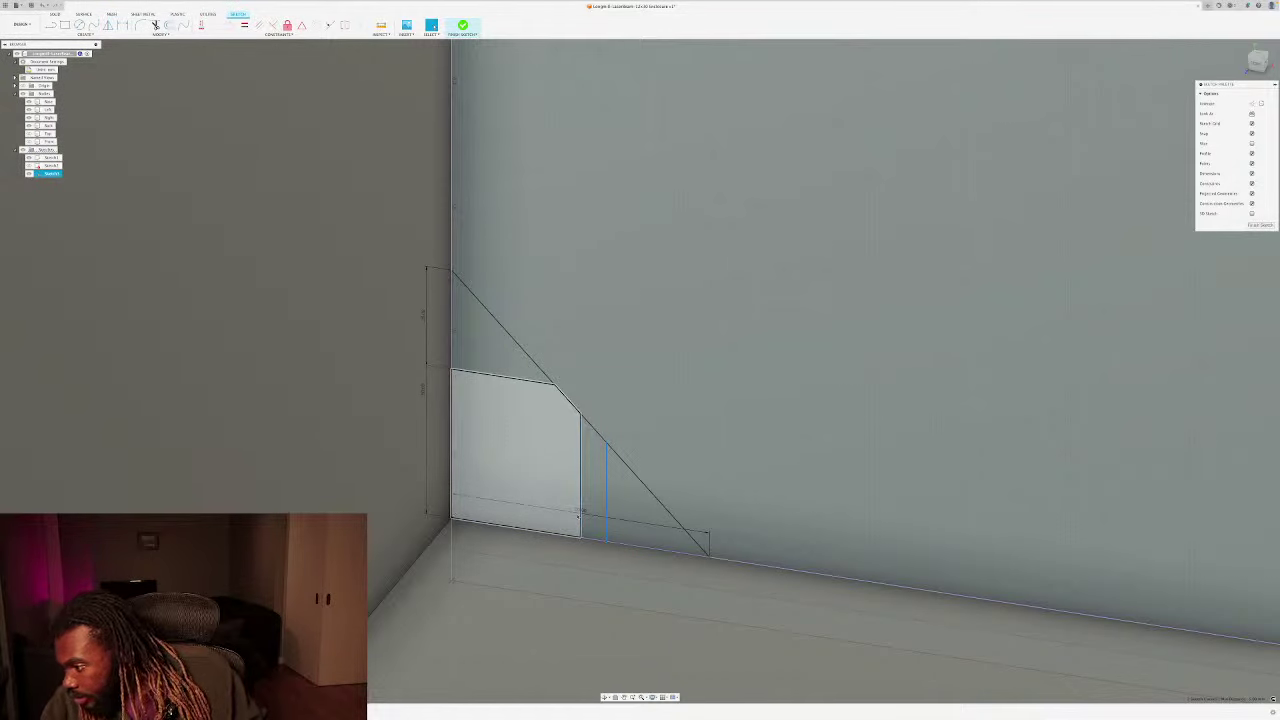
click(594, 455)
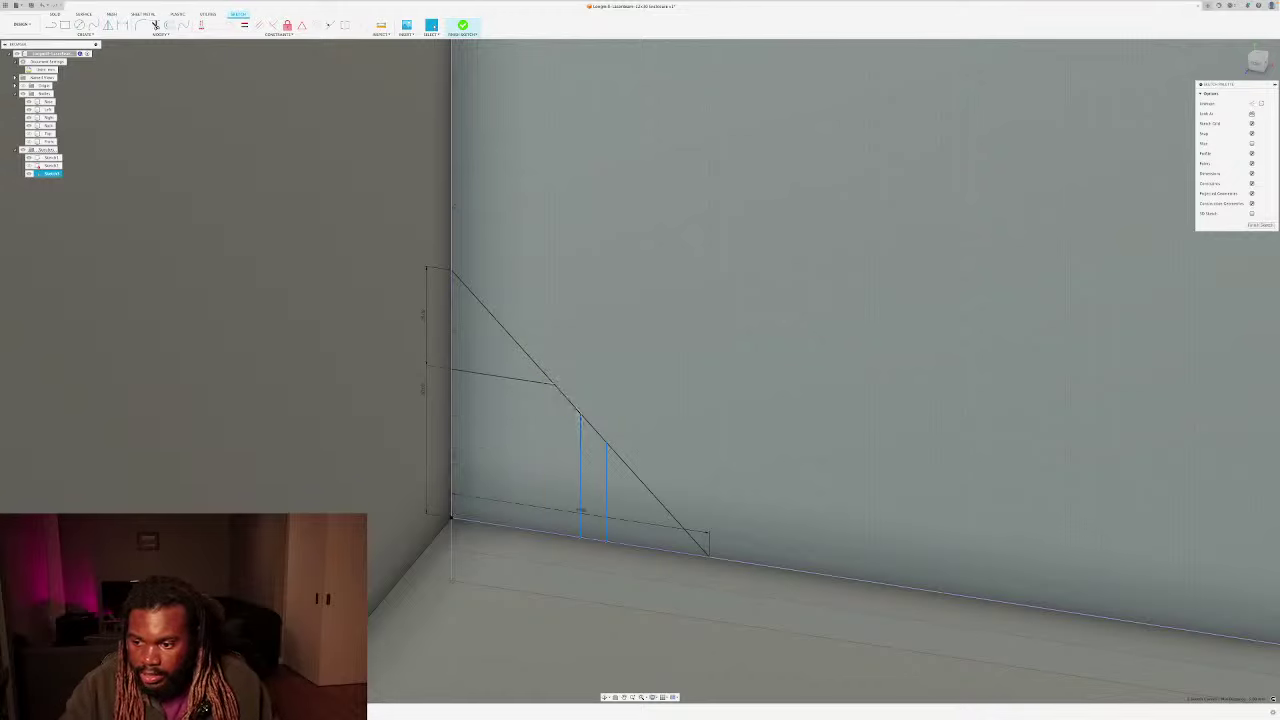
click(586, 414)
key(Escape)
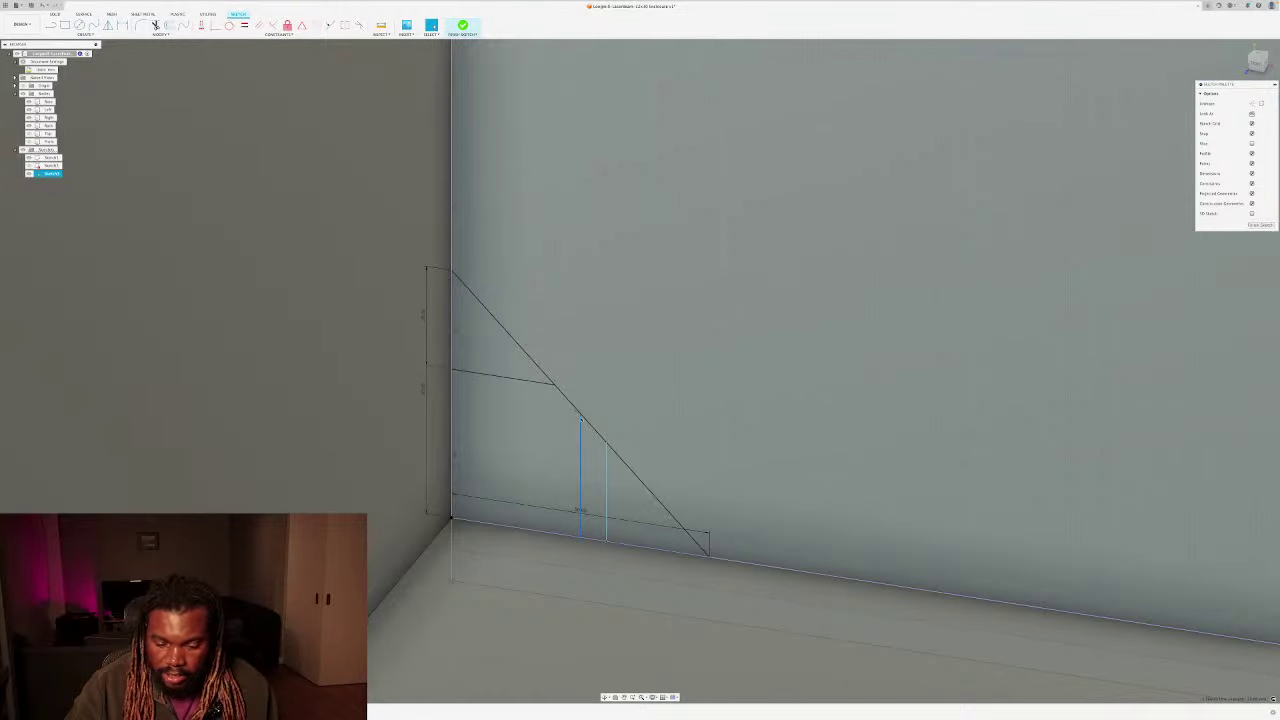
Step: Draw a horizontal line from the diagonal's midpoint across to the vertical edge
key(l)
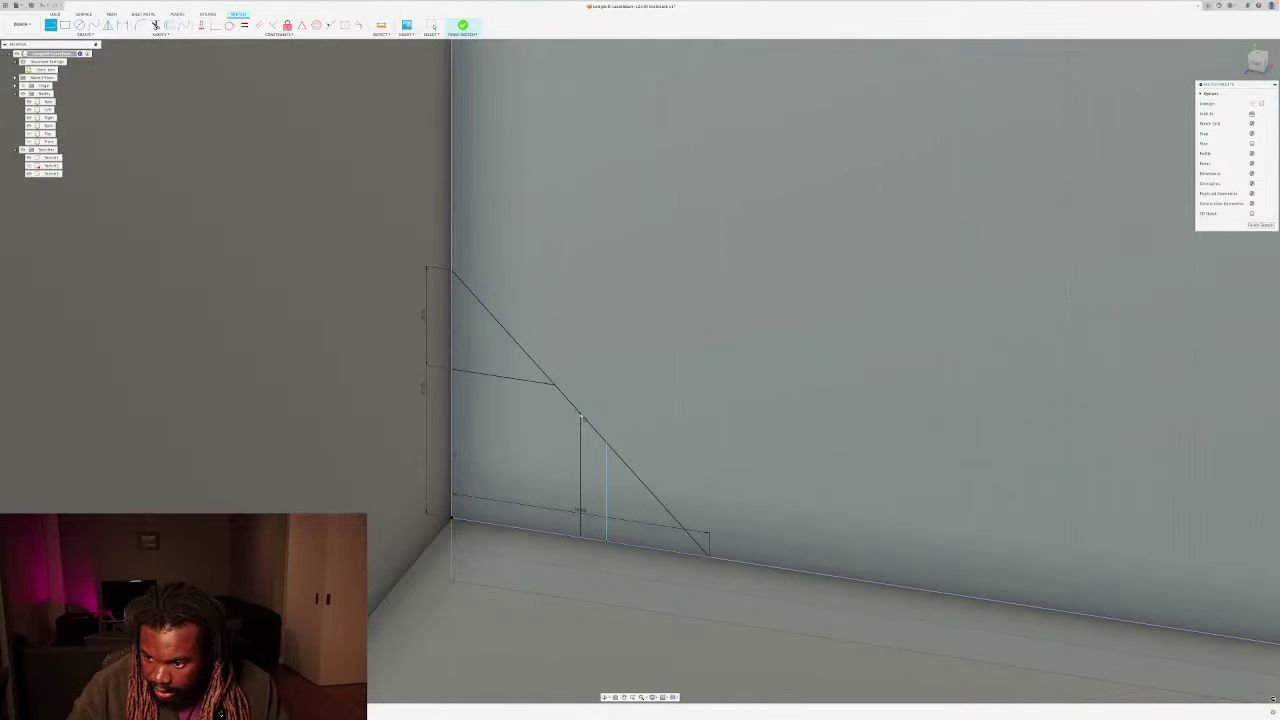
click(581, 417)
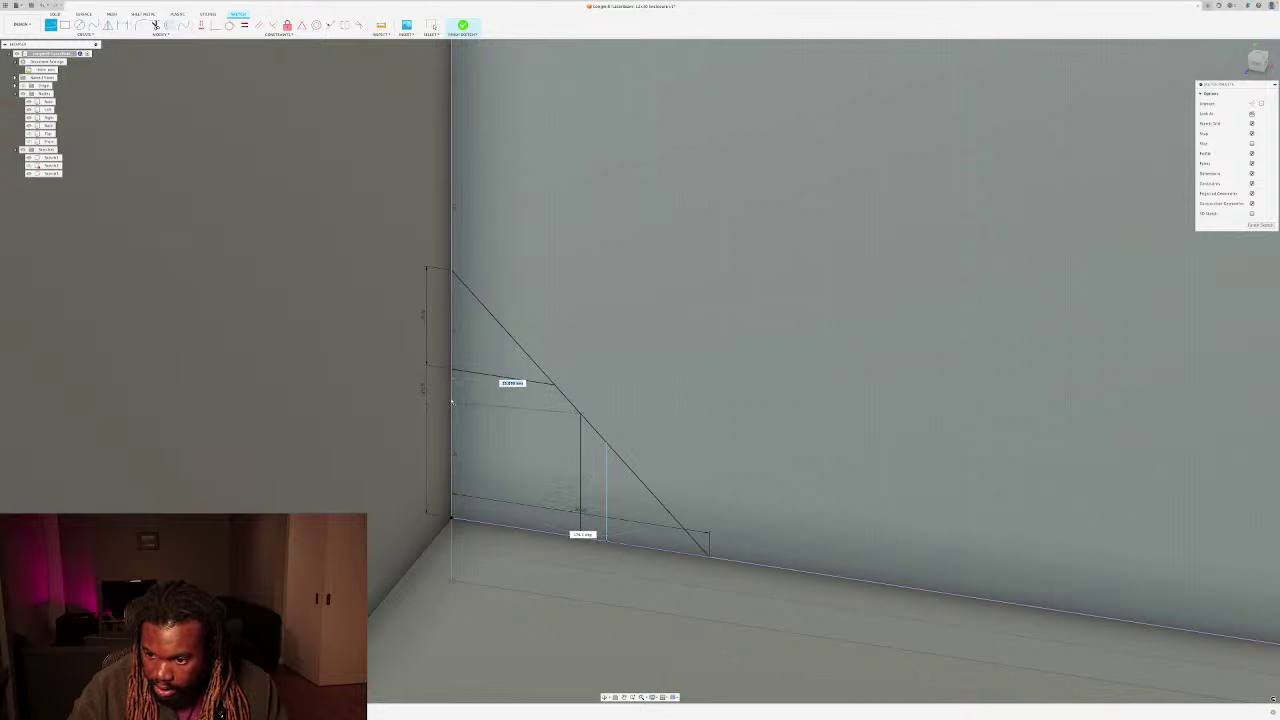
click(452, 400)
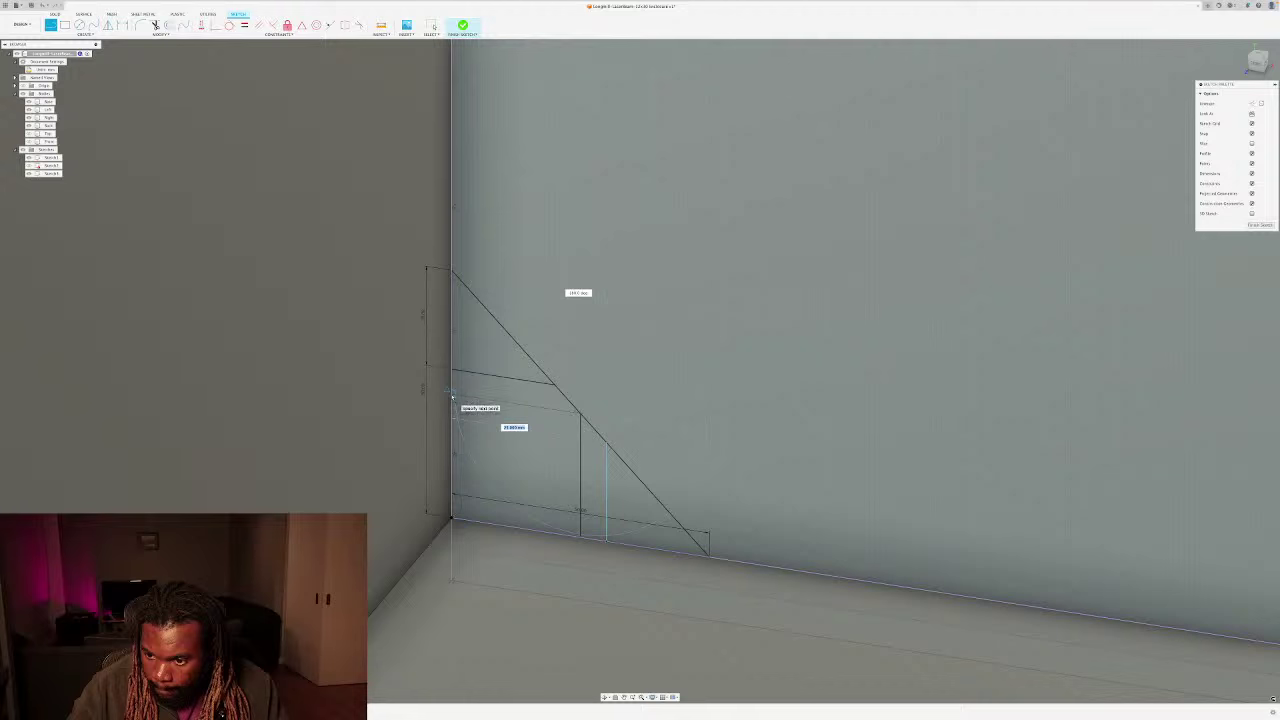
key(Escape)
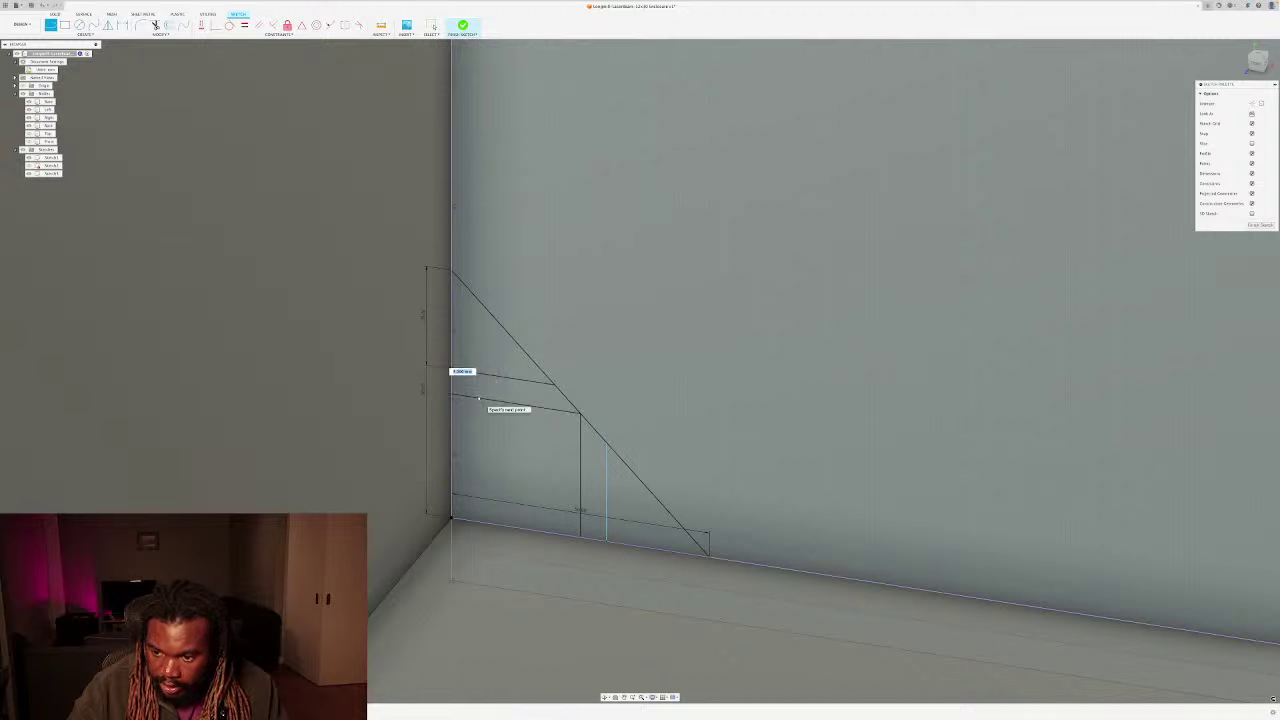
click(479, 401)
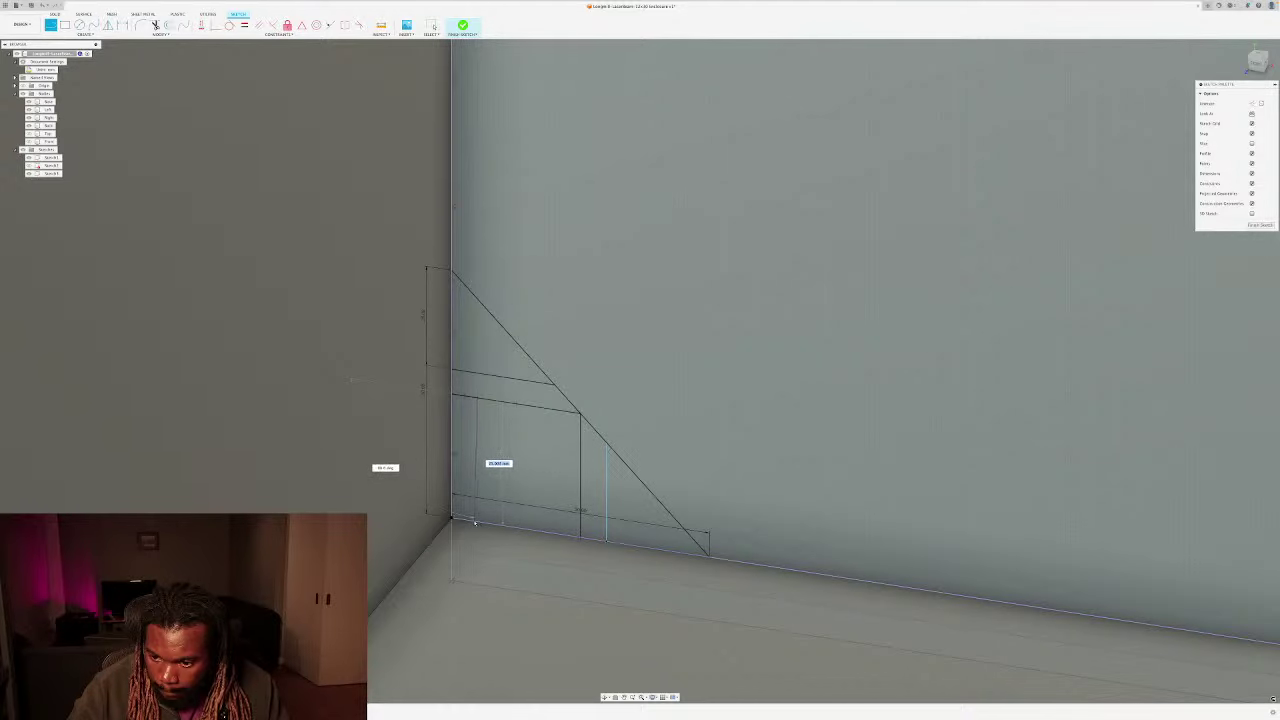
scroll(477, 522, up, 5)
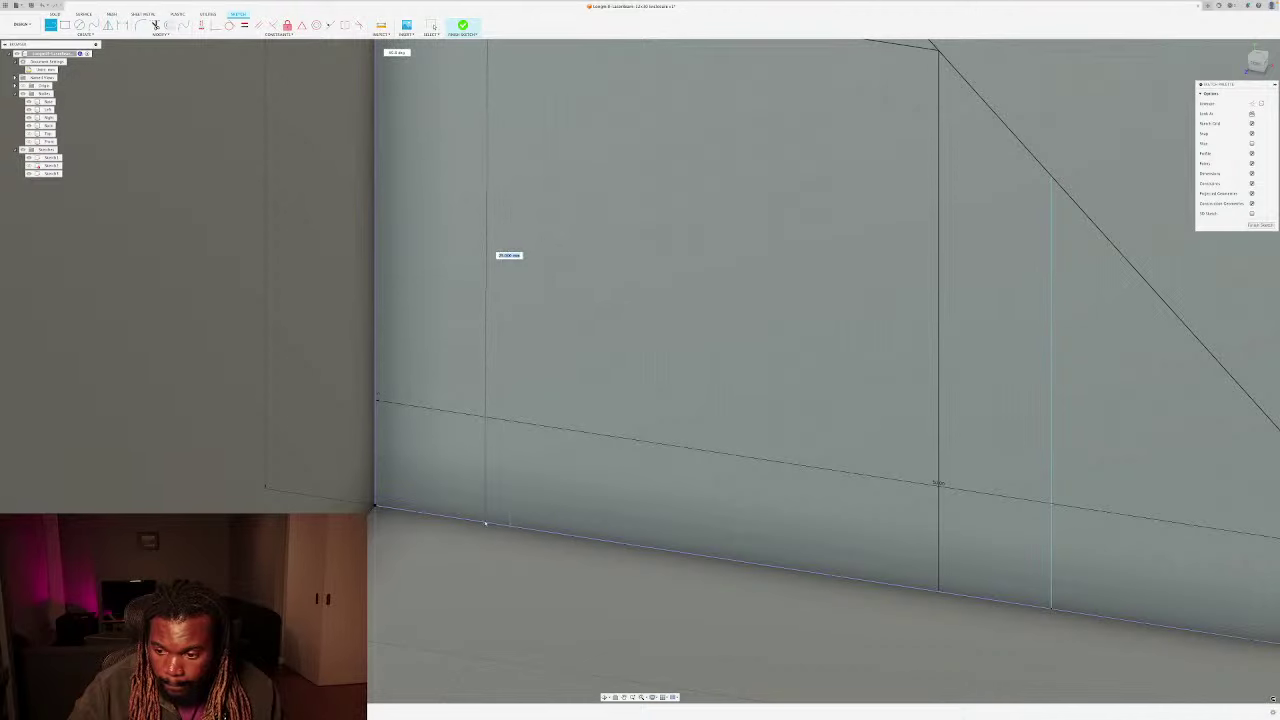
scroll(491, 523, down, 1)
scroll(492, 523, down, 3)
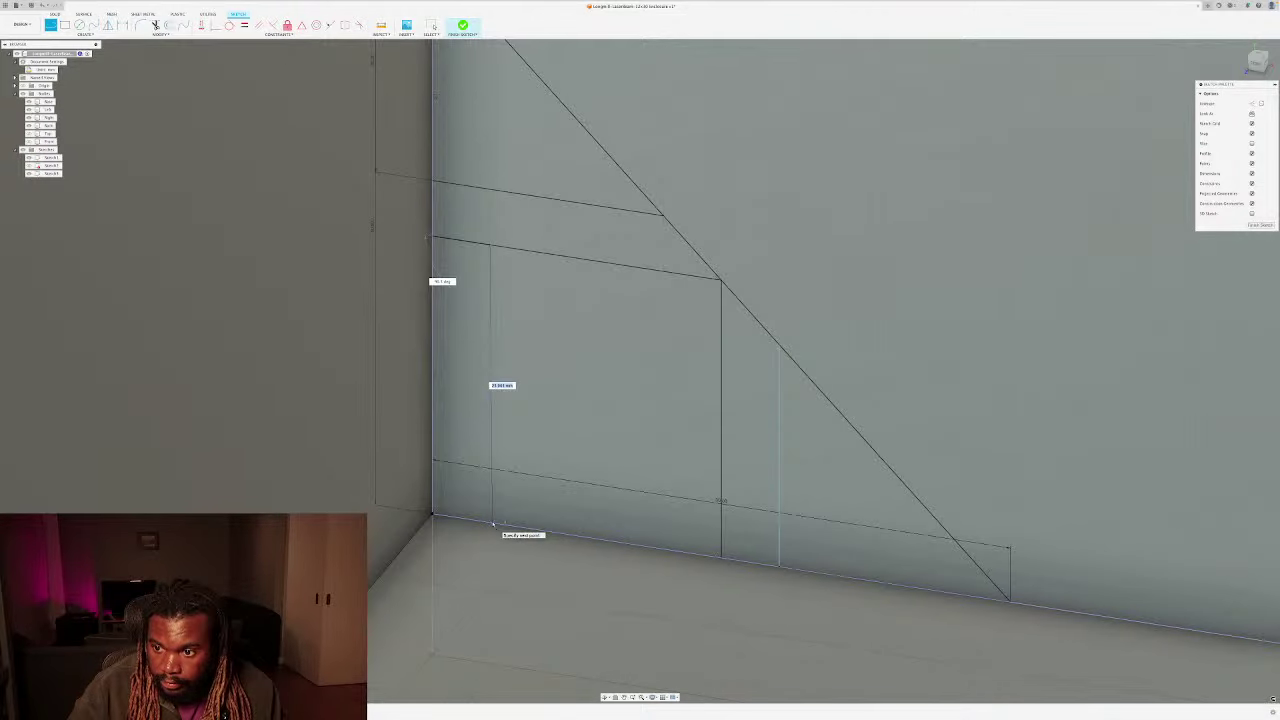
key(Escape)
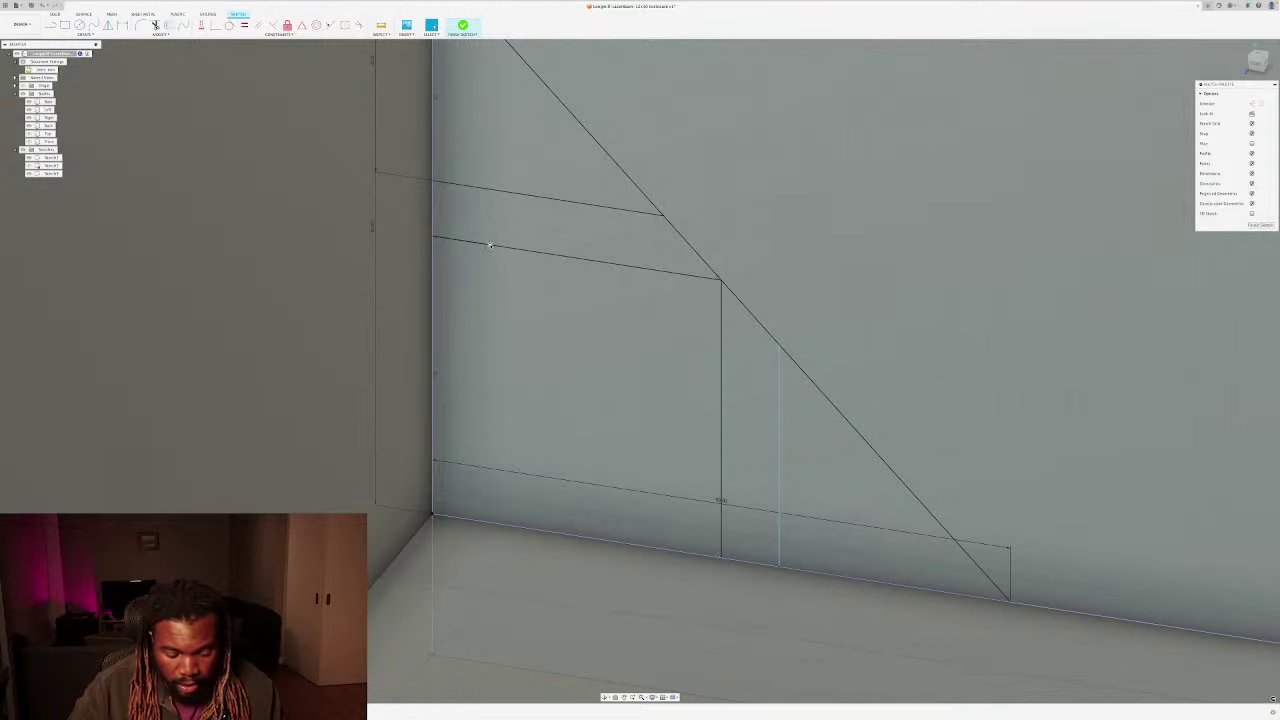
key(l)
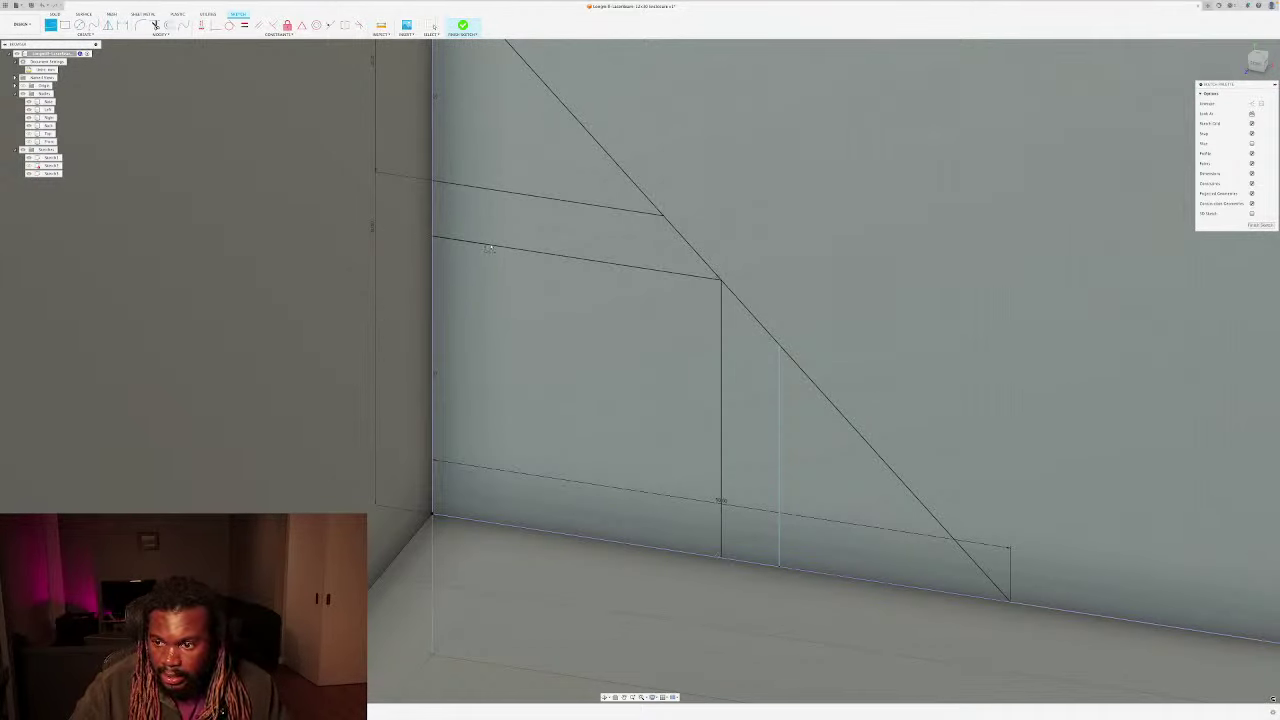
click(489, 247)
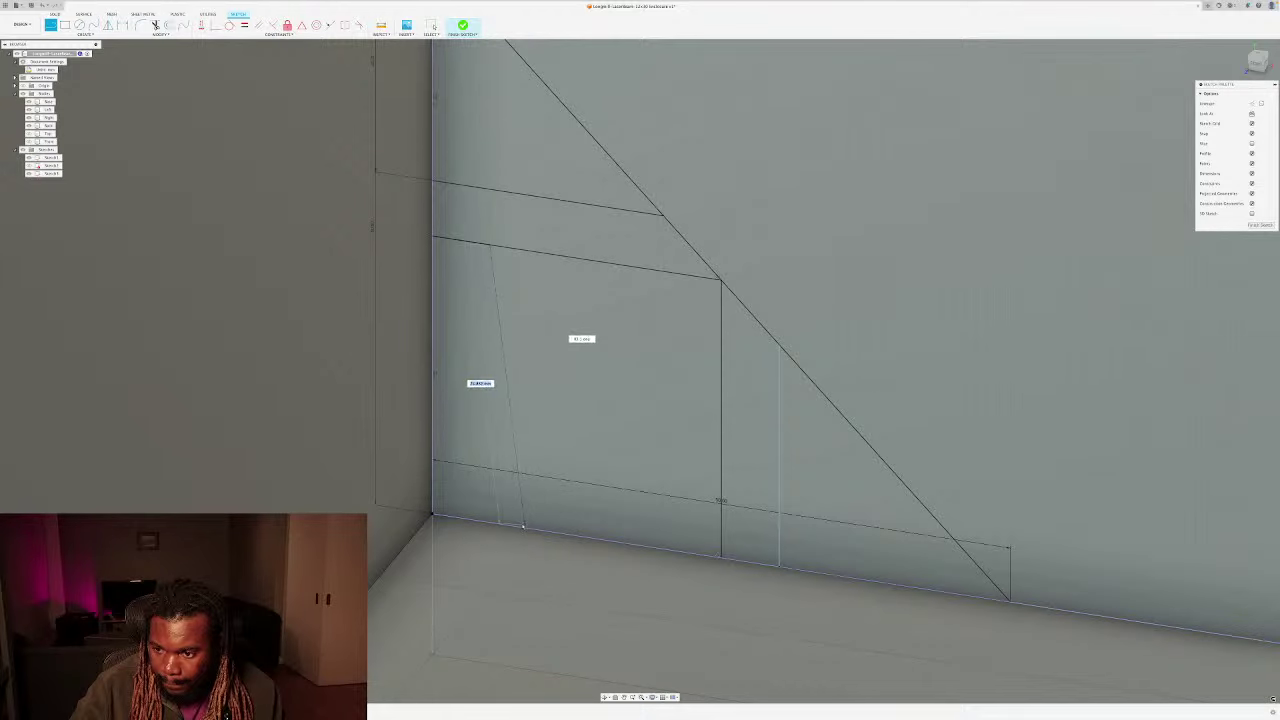
key(Escape)
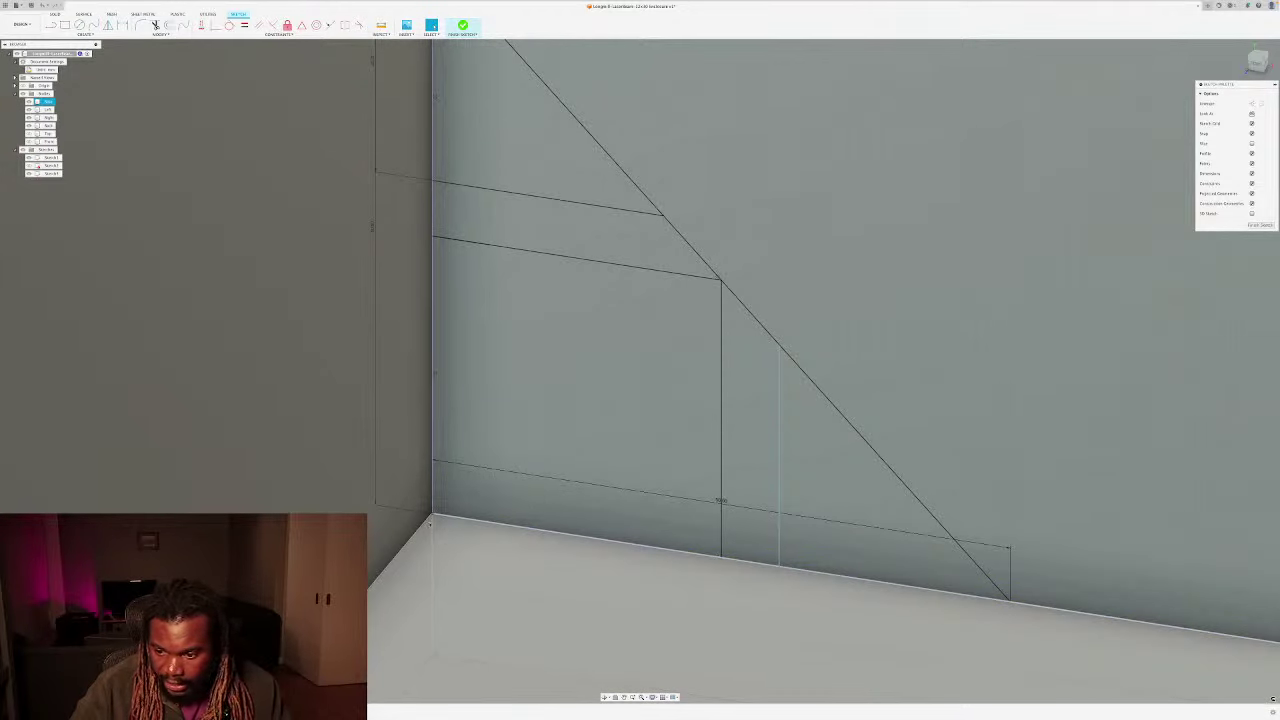
Step: Draw a 5 mm line along the bottom edge, starting at the panel corner
key(l)
click(440, 516)
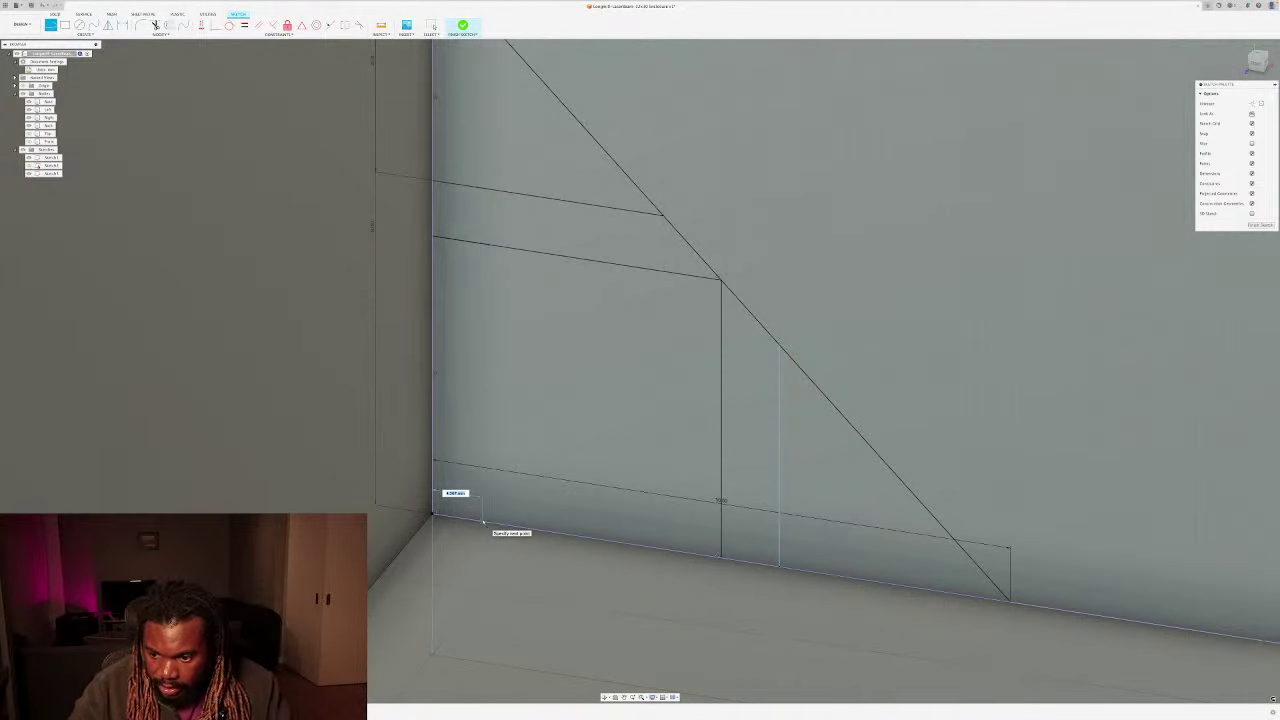
text(5)
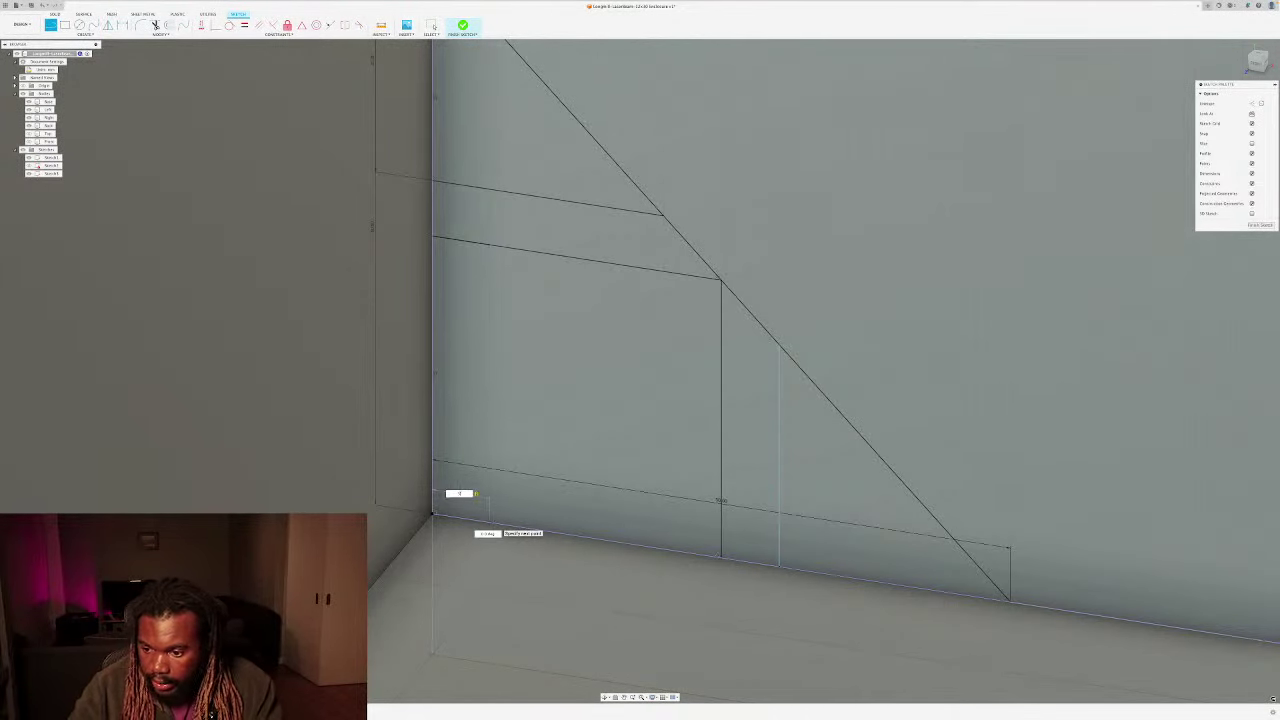
key(Return)
key(Escape)
Step: Draw a vertical line from the short bottom line's free end up to the lower of the two horizontal dividing lines
key(l)
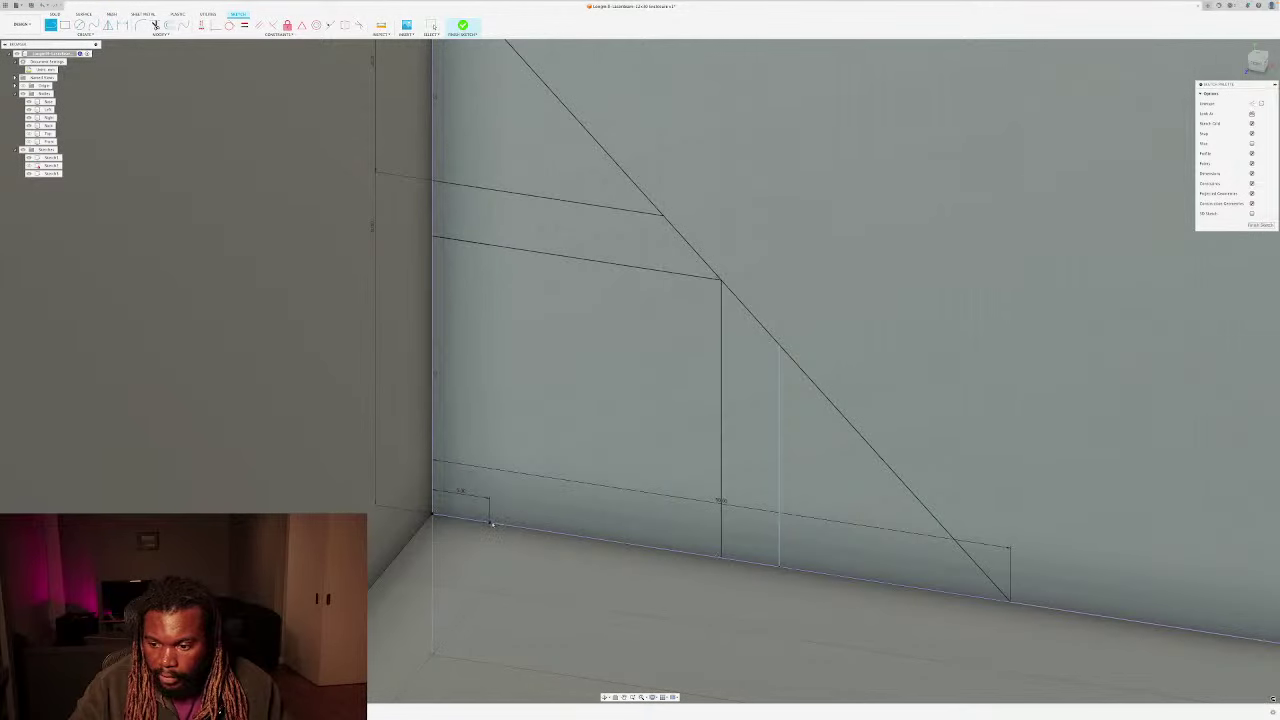
click(491, 512)
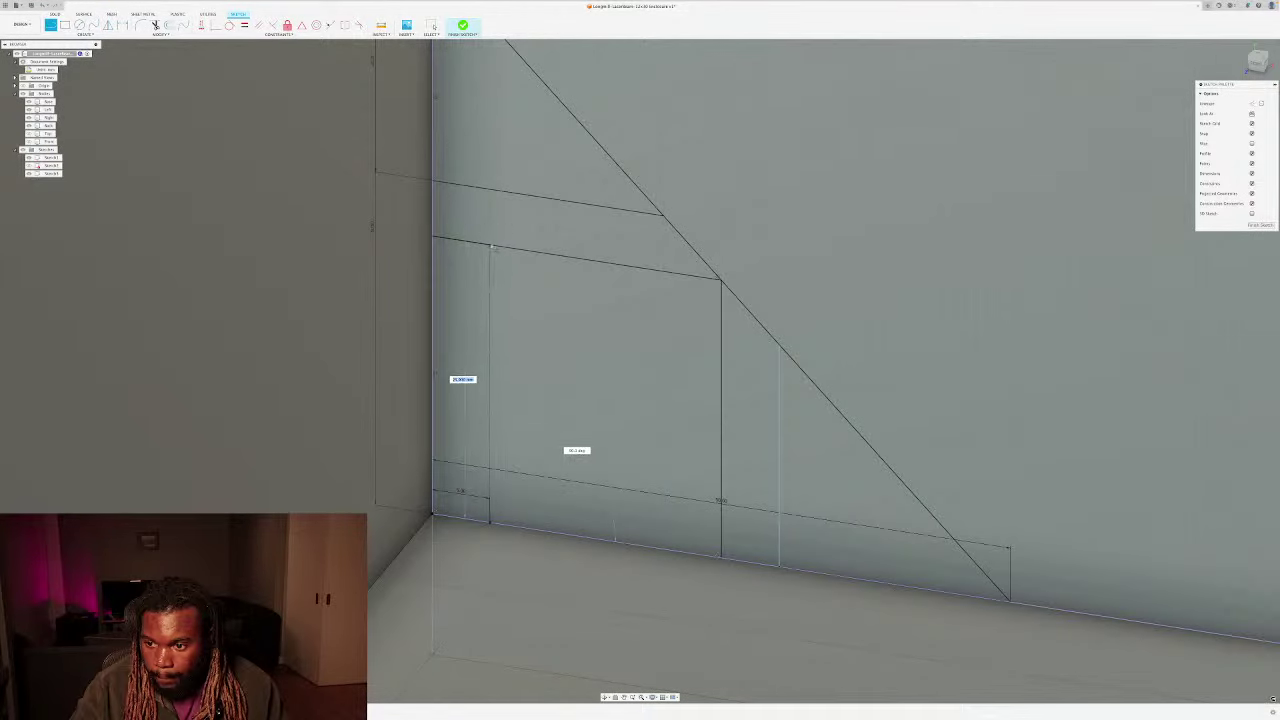
click(490, 248)
key(Escape)
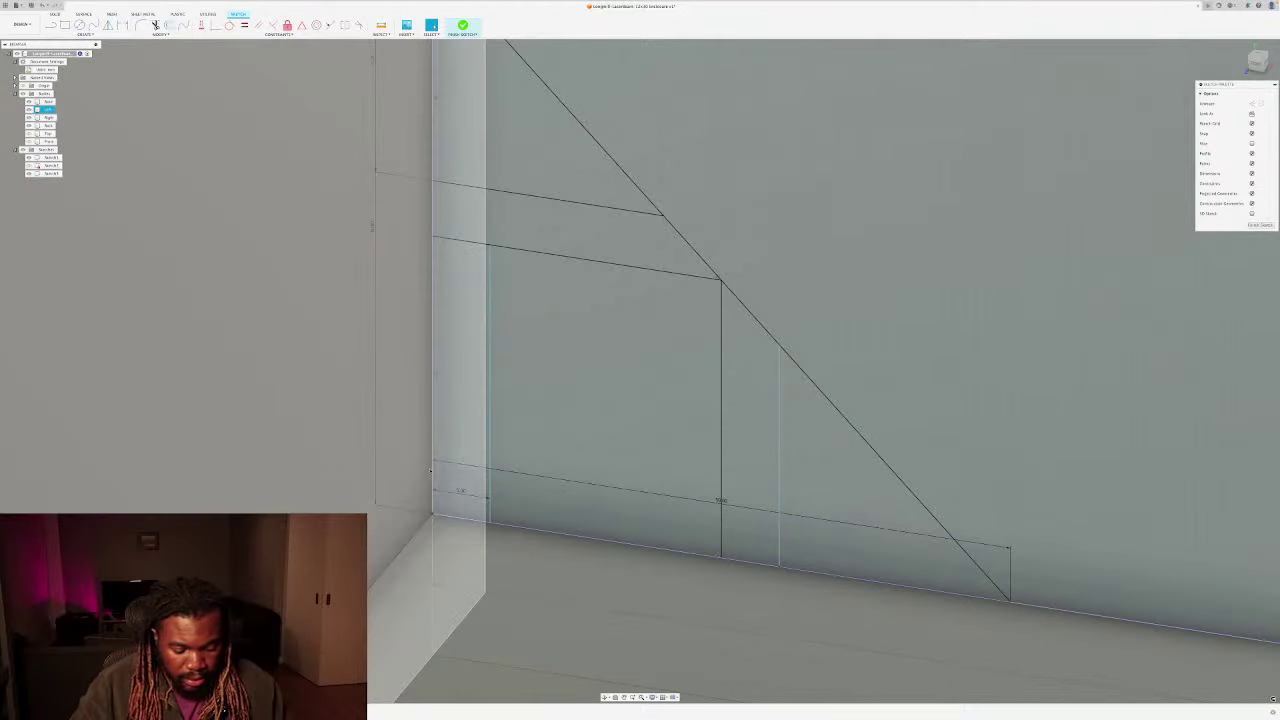
Step: Draw a 5 mm line up the vertical edge from the panel corner
key(l)
click(433, 515)
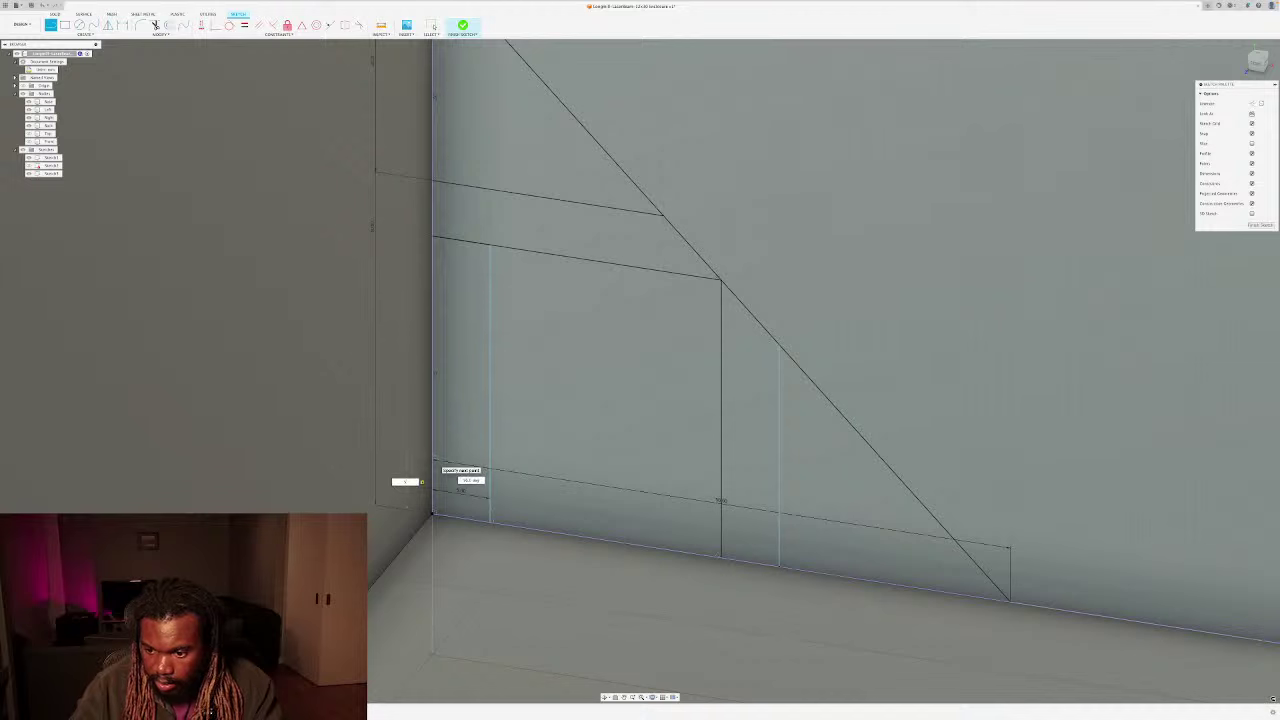
double_click(433, 460)
Step: Draw a line parallel to the bottom edge from the short vertical line's upper end to the vertical divider nearest the triangle's tip
key(l)
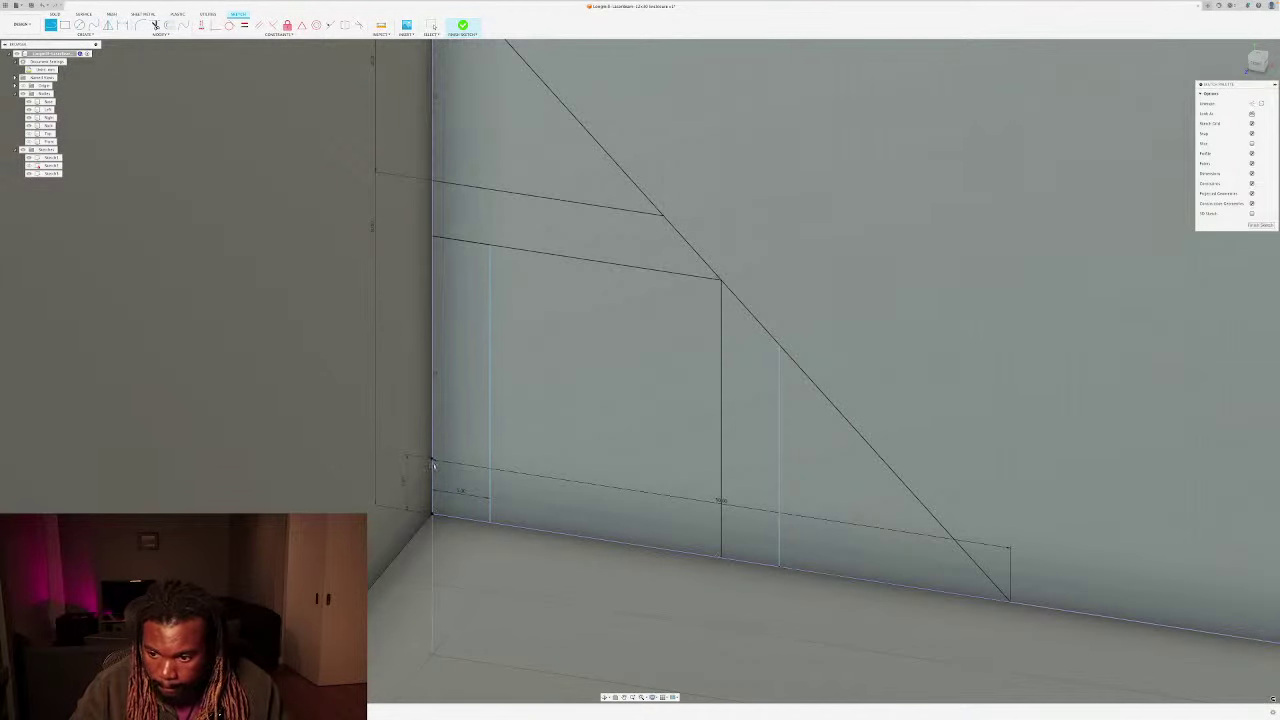
click(433, 460)
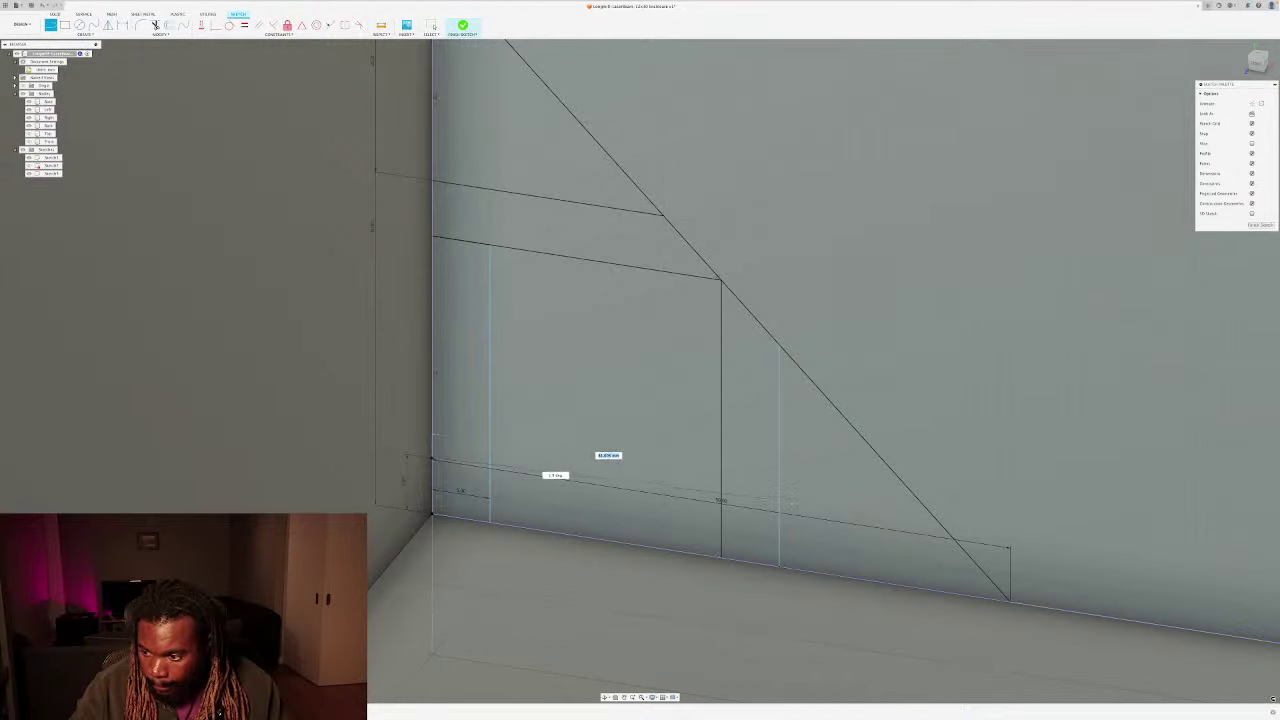
double_click(779, 513)
key(Escape)
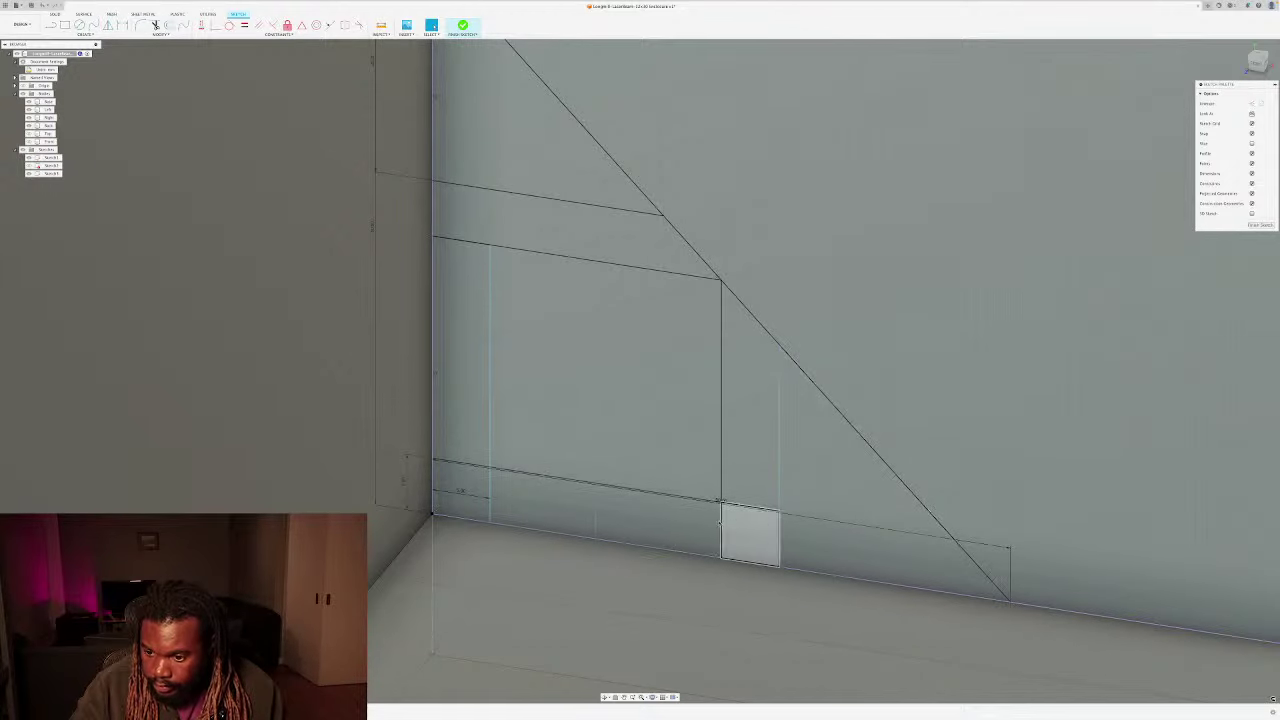
click(602, 442)
scroll(602, 442, down, 4)
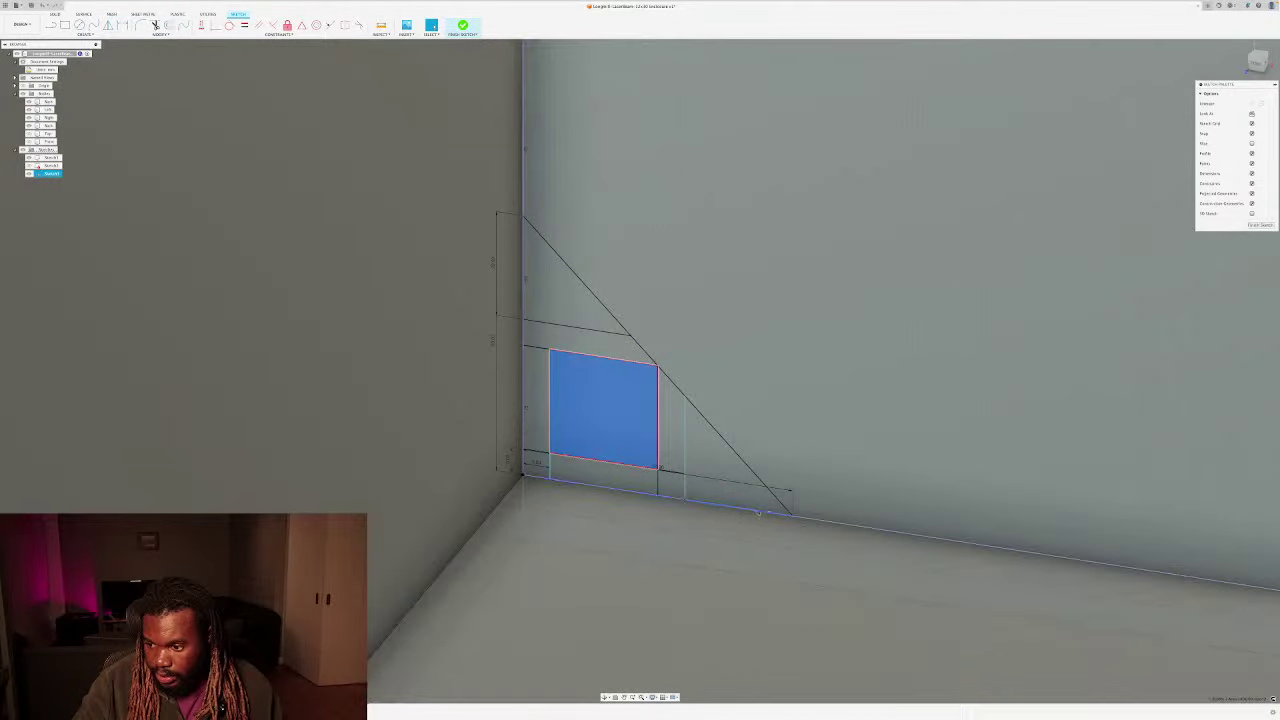
Step: Draw a 5 mm line along the bottom edge from the diagonal's lower end toward the corner
key(l)
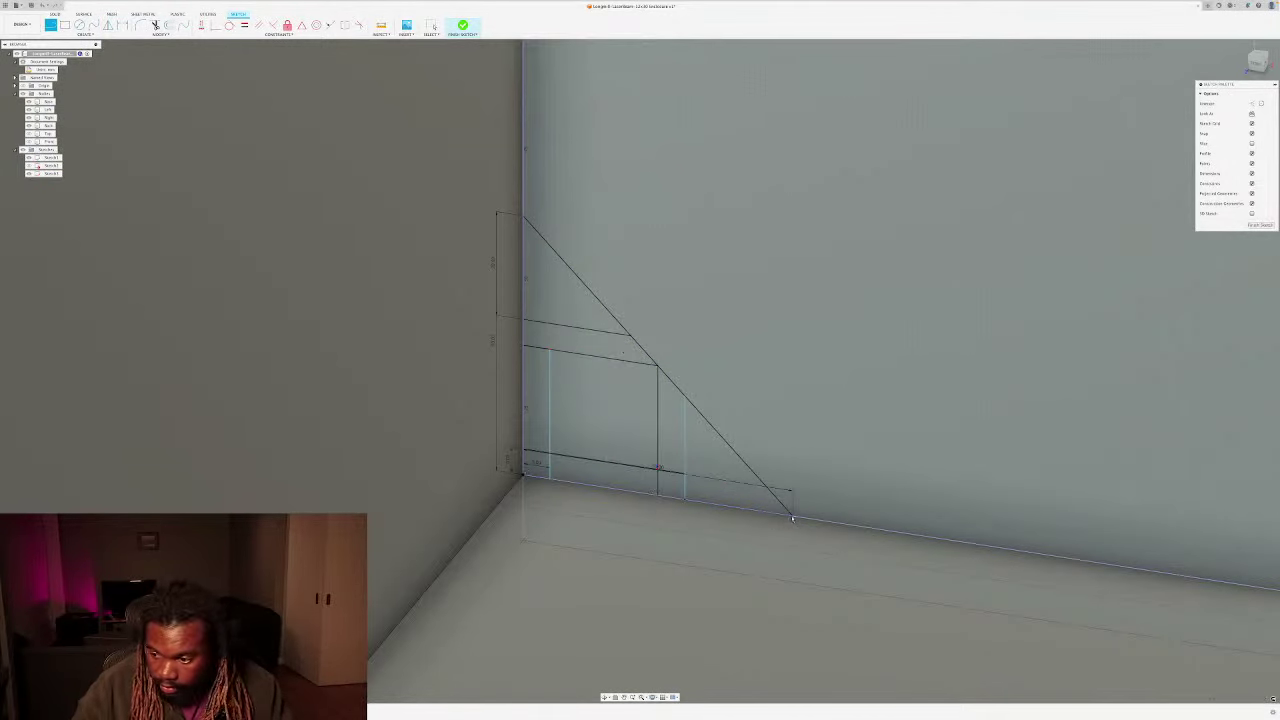
click(793, 519)
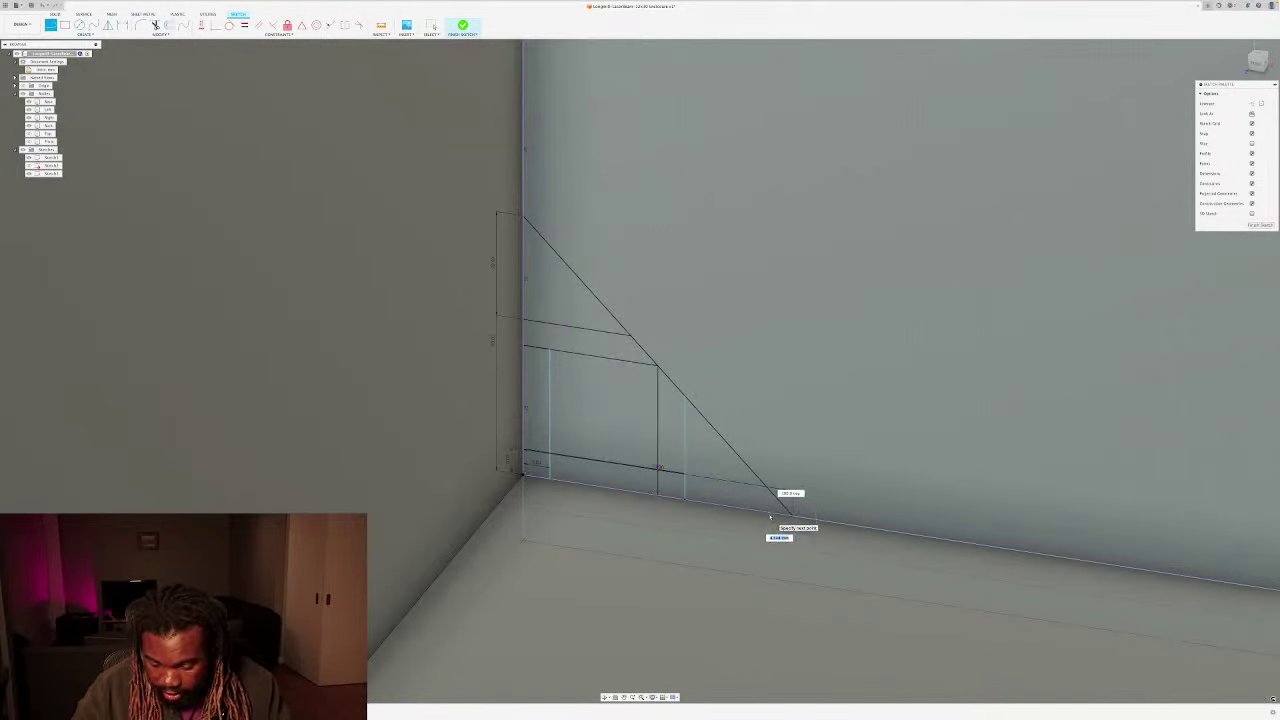
text(5)
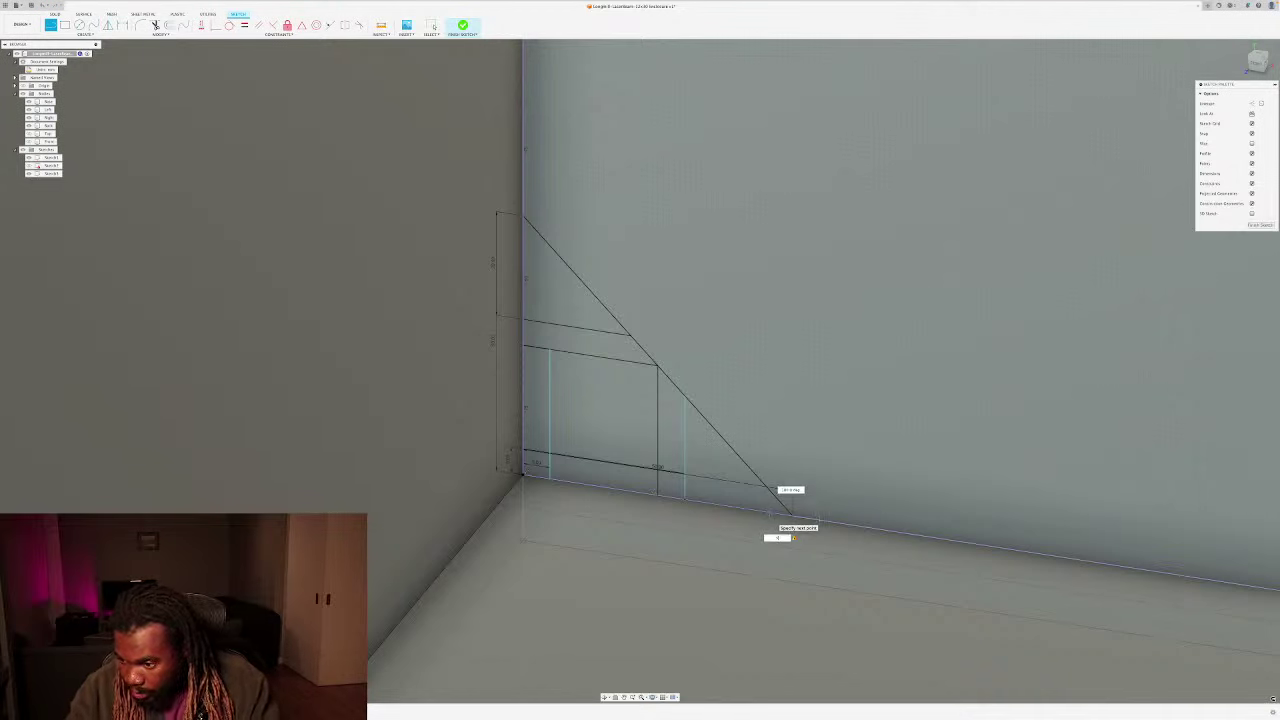
key(Tab)
key(Return)
key(Escape)
key(ctrl+z)
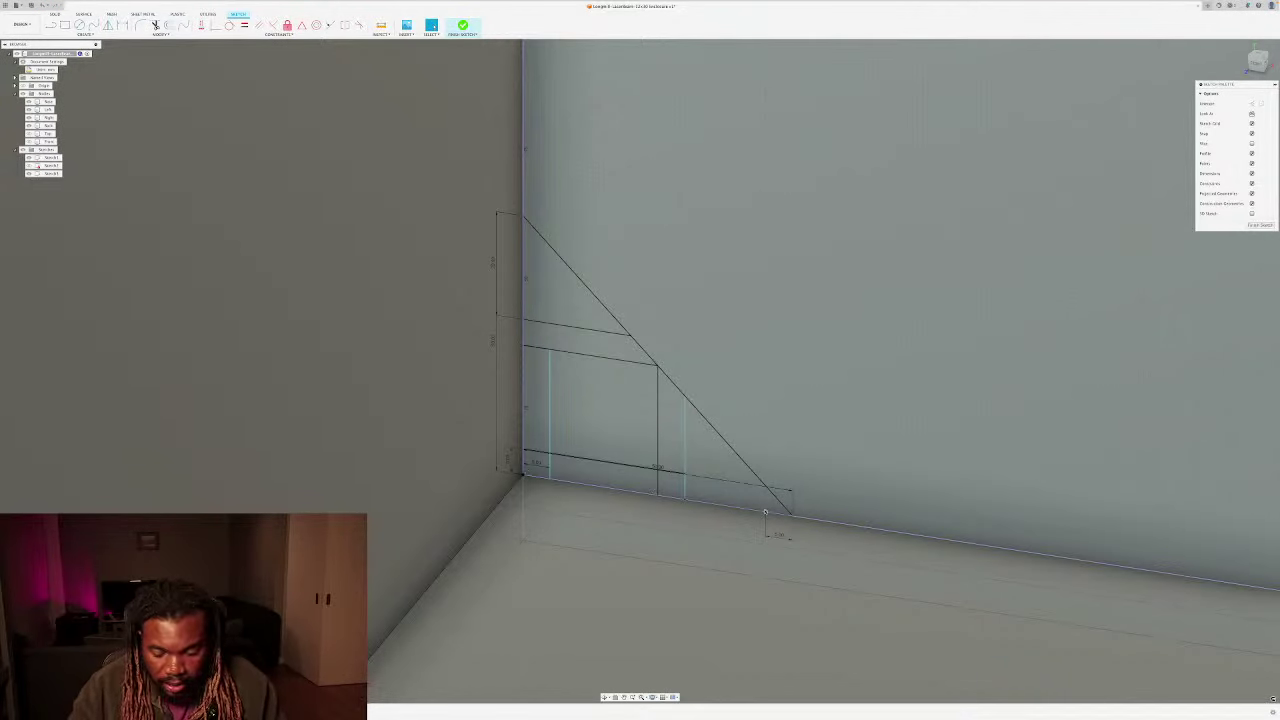
Step: Draw an inner diagonal parallel to the outer one, from the 5 mm line's free end up to the vertical edge
key(l)
click(766, 513)
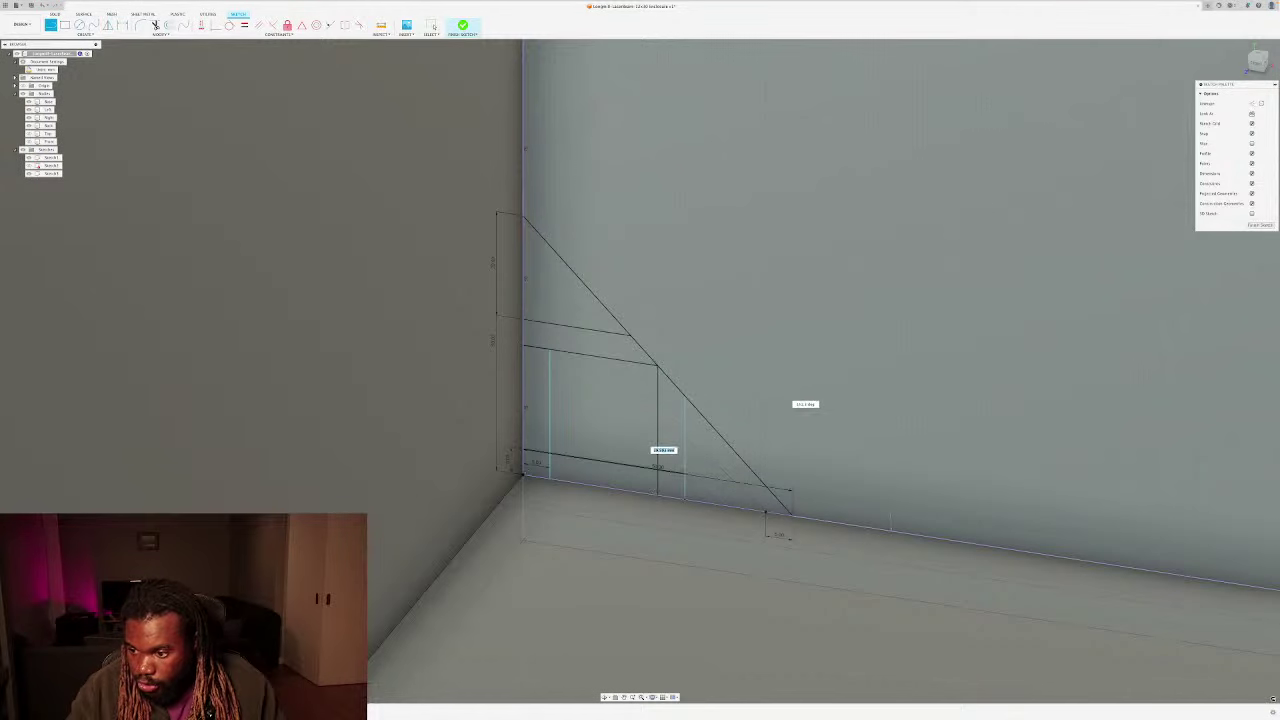
click(523, 248)
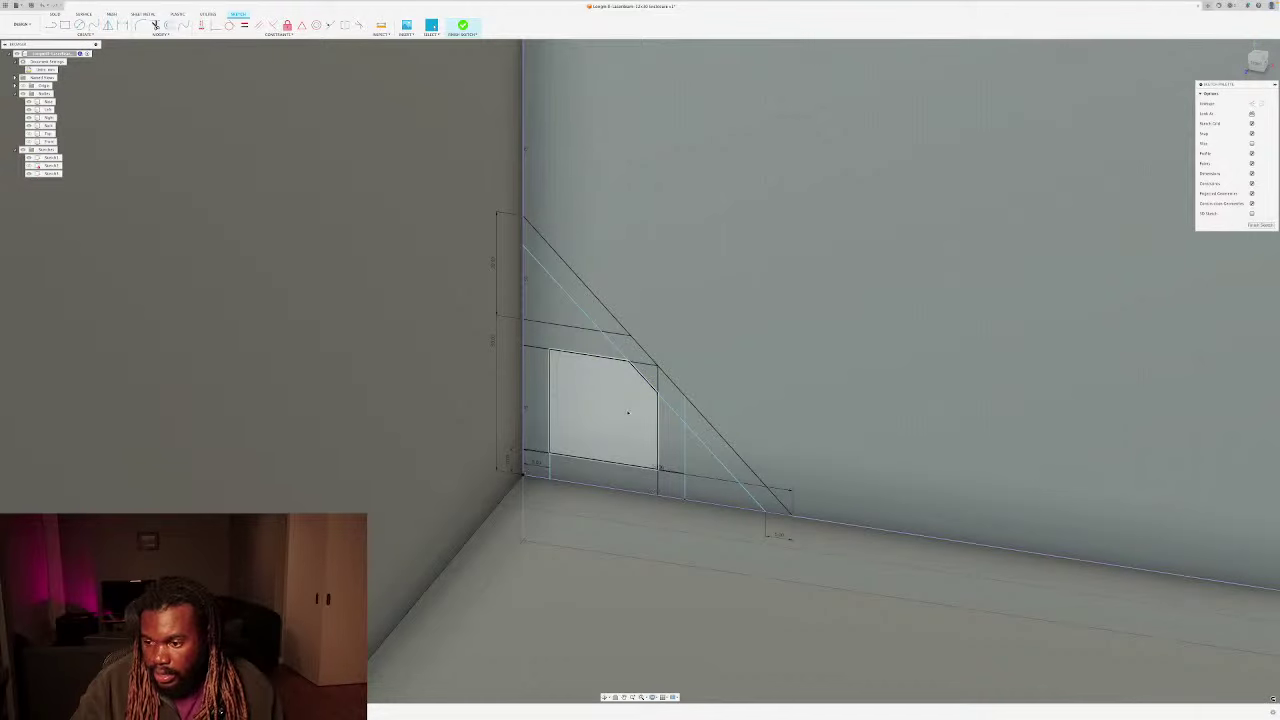
click(626, 412)
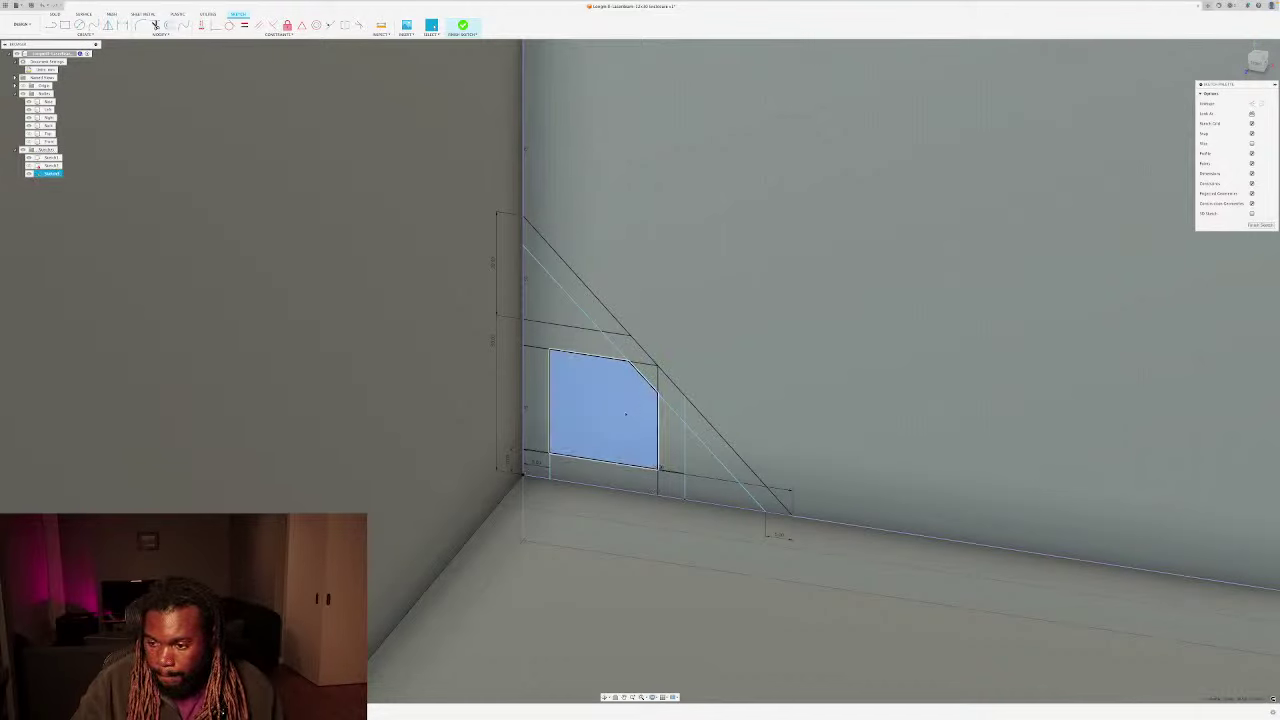
scroll(614, 420, down, 1)
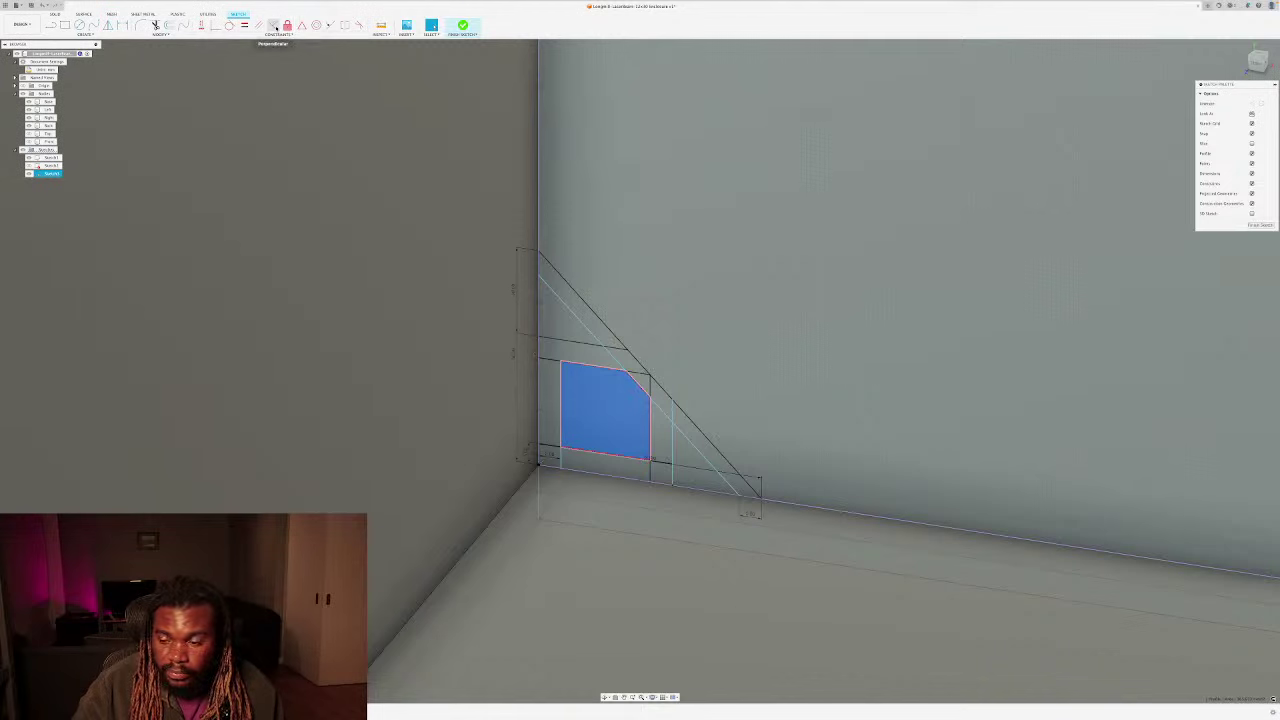
Step: Trim the excess offset and divider lines, leaving the outer triangle and a closed inner window with one chamfered corner
click(273, 25)
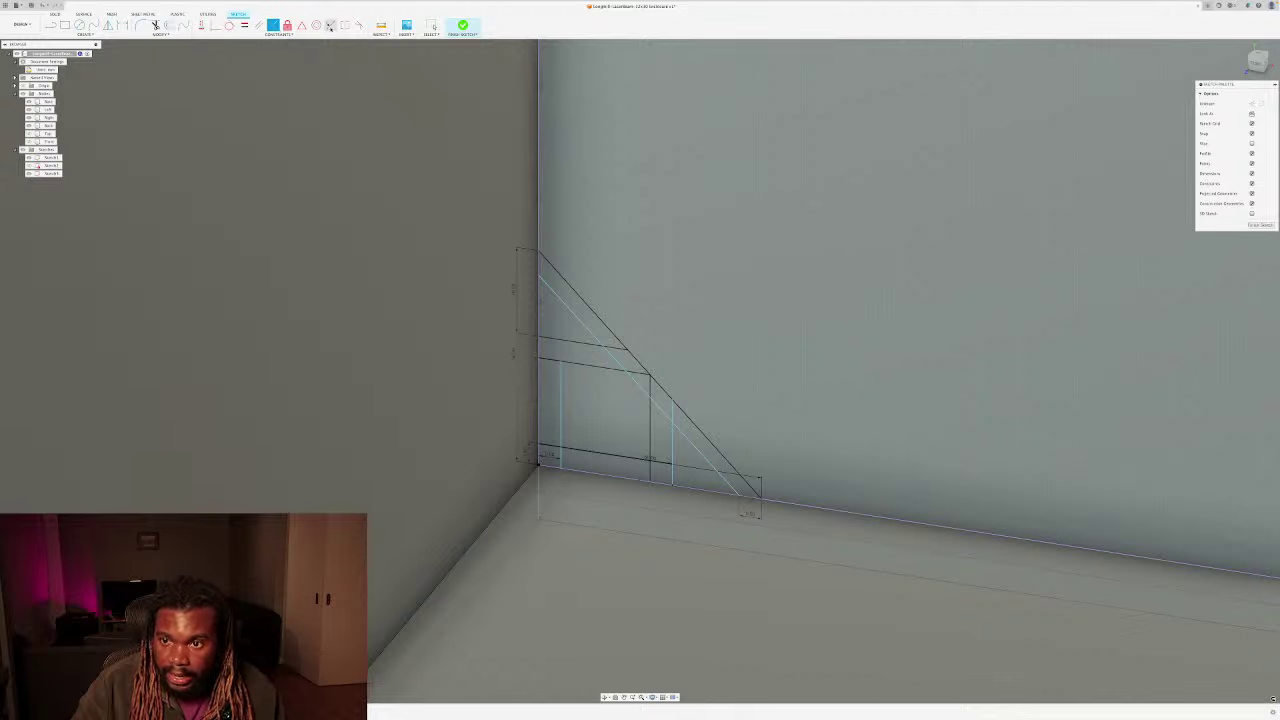
click(155, 25)
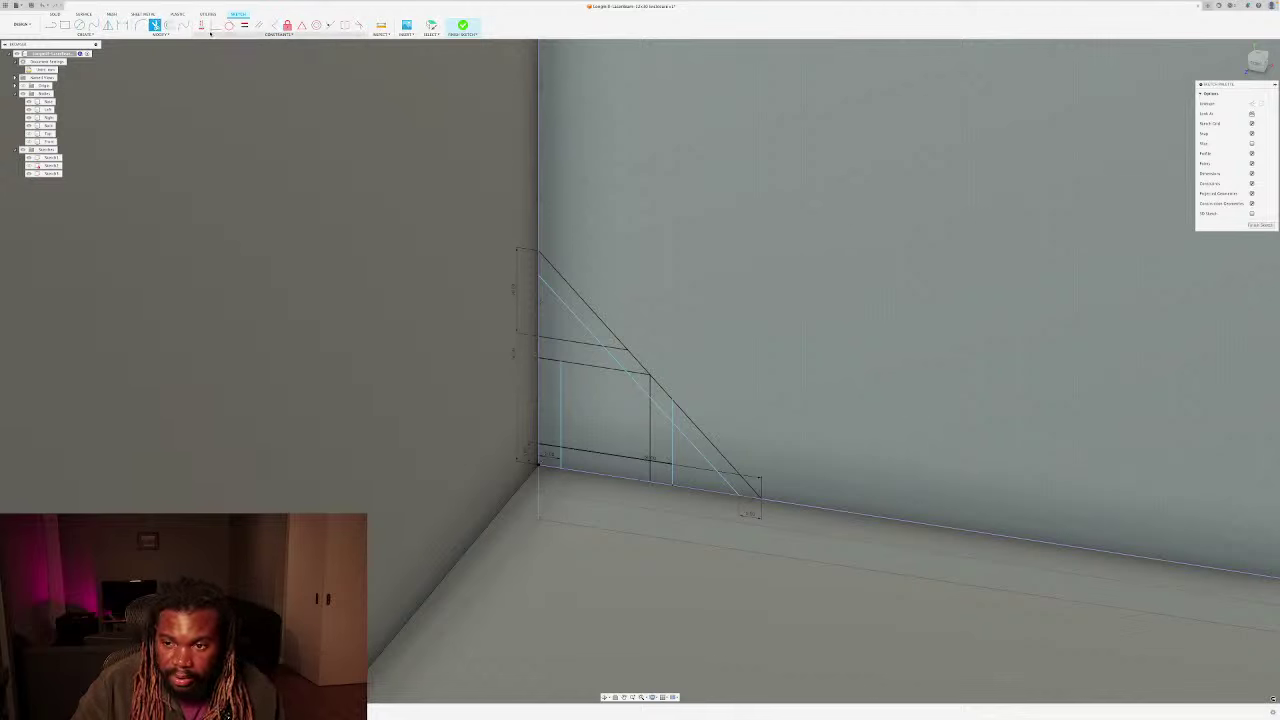
click(564, 310)
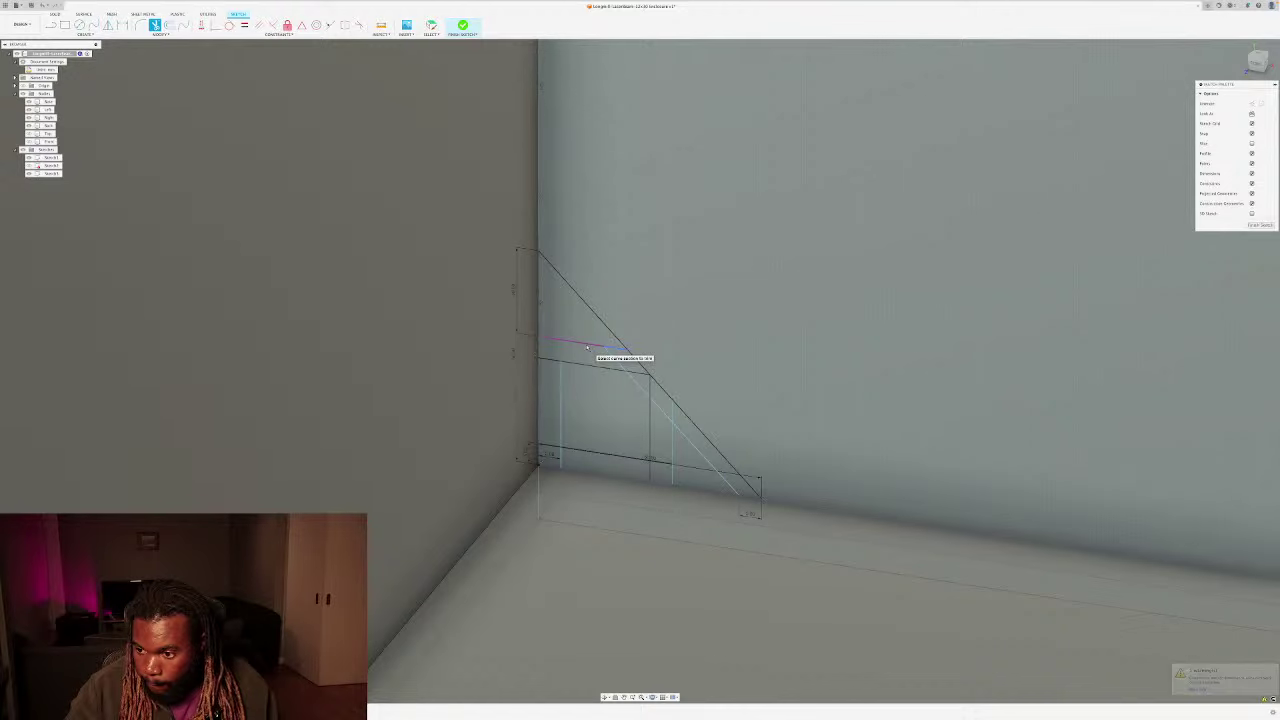
click(587, 347)
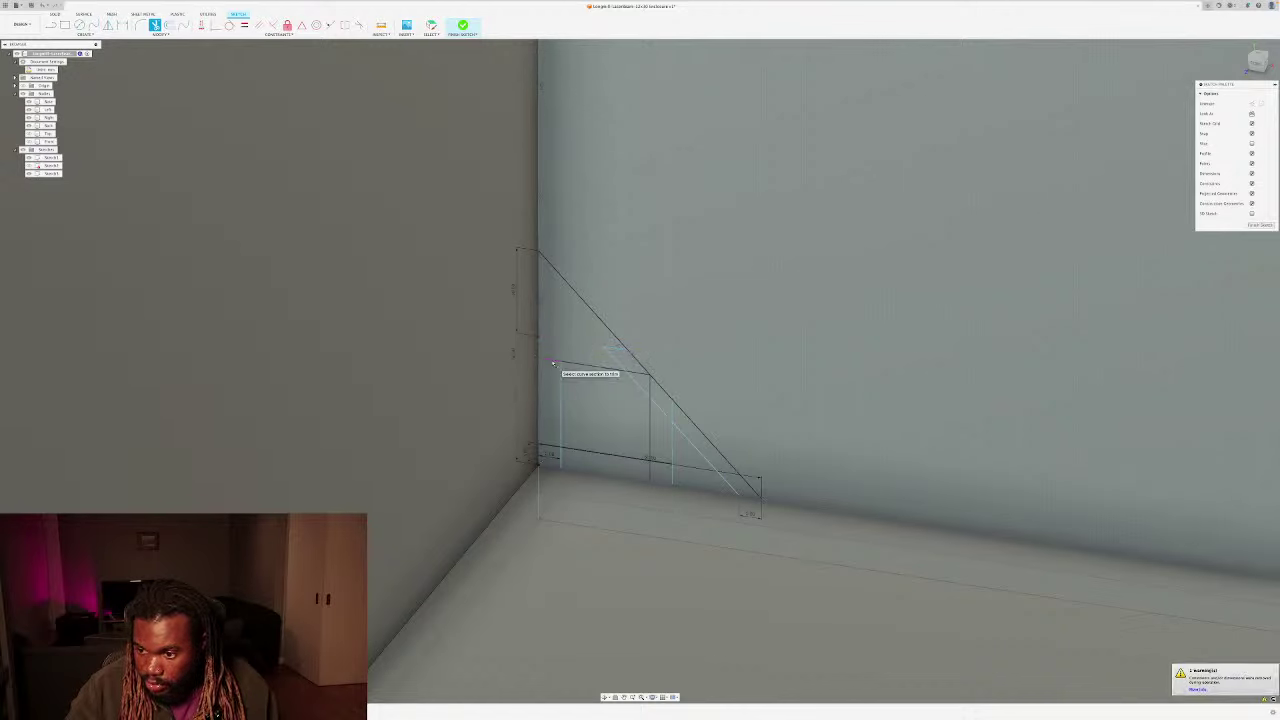
click(635, 375)
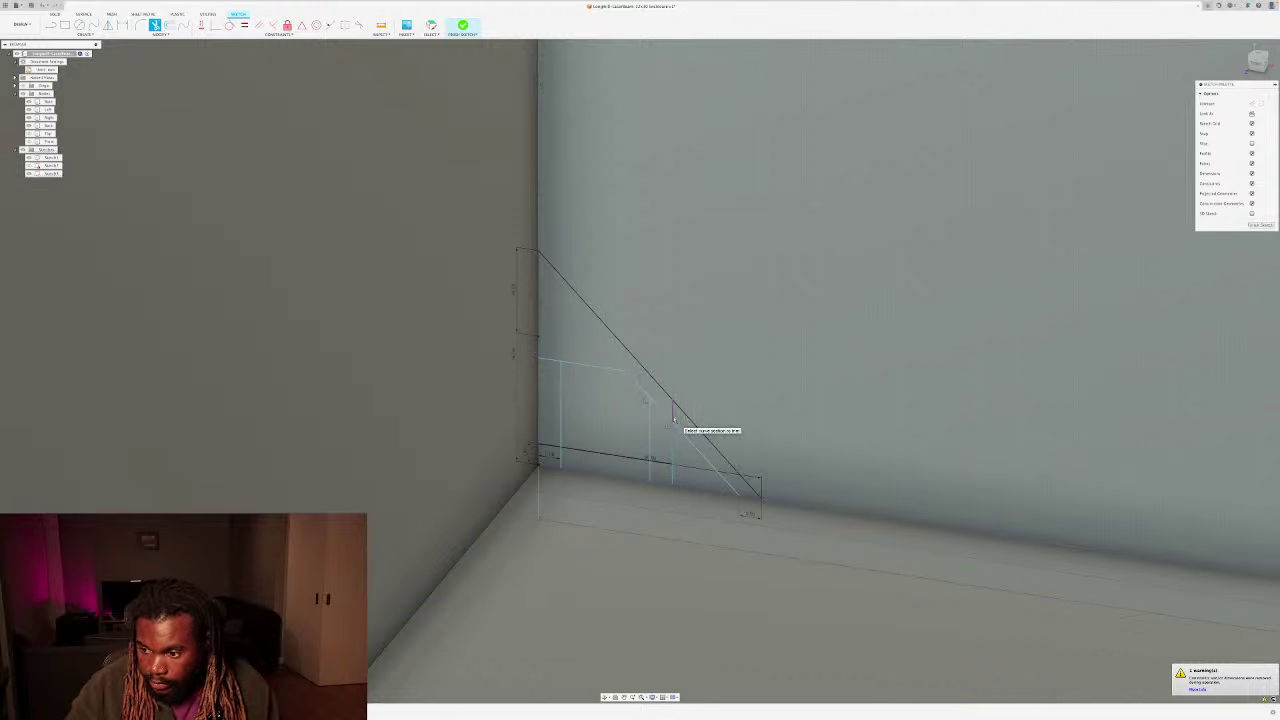
click(673, 419)
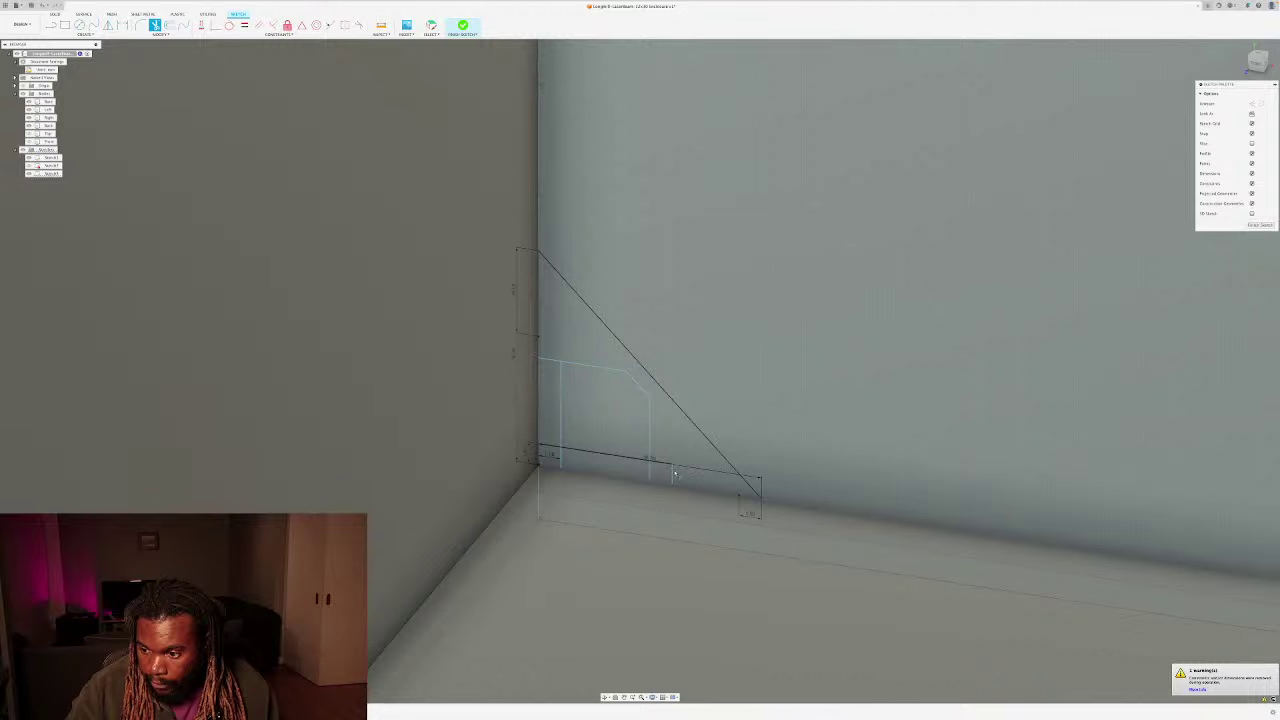
click(674, 475)
click(548, 451)
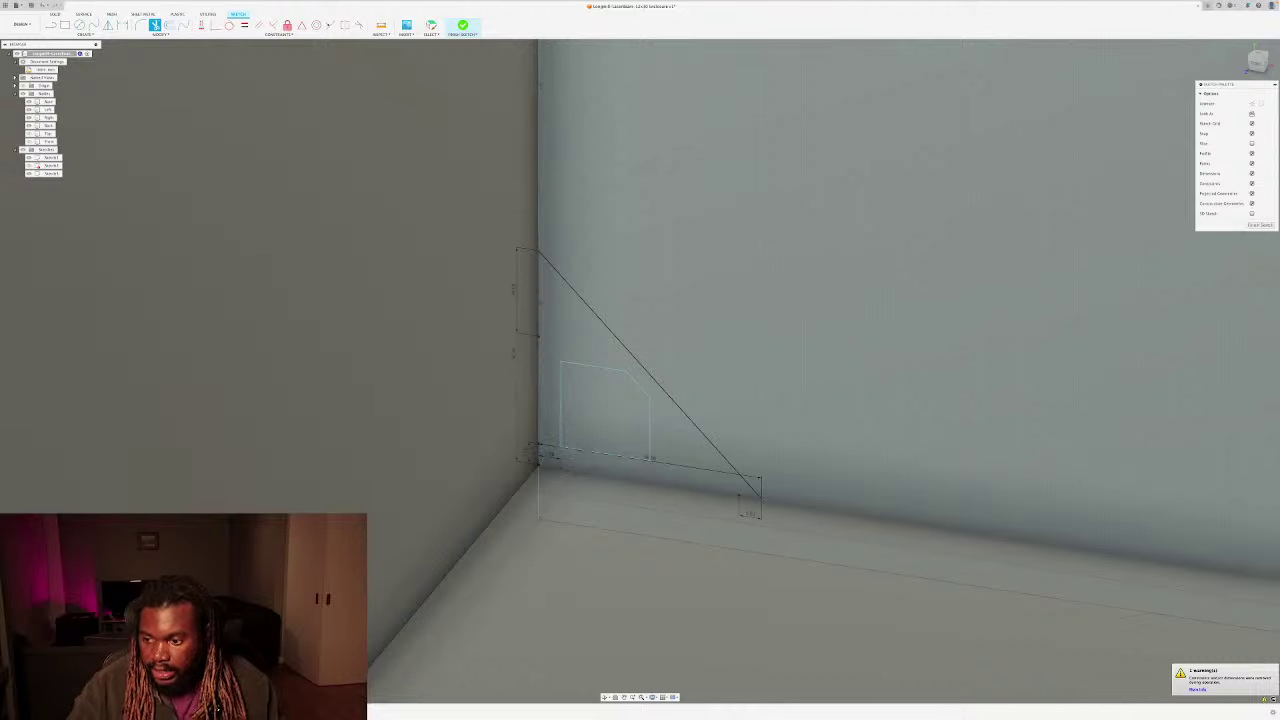
click(665, 438)
Step: Extrude the triangular frame profile around the window away from the panel face into the enclosure
scroll(672, 449, down, 3)
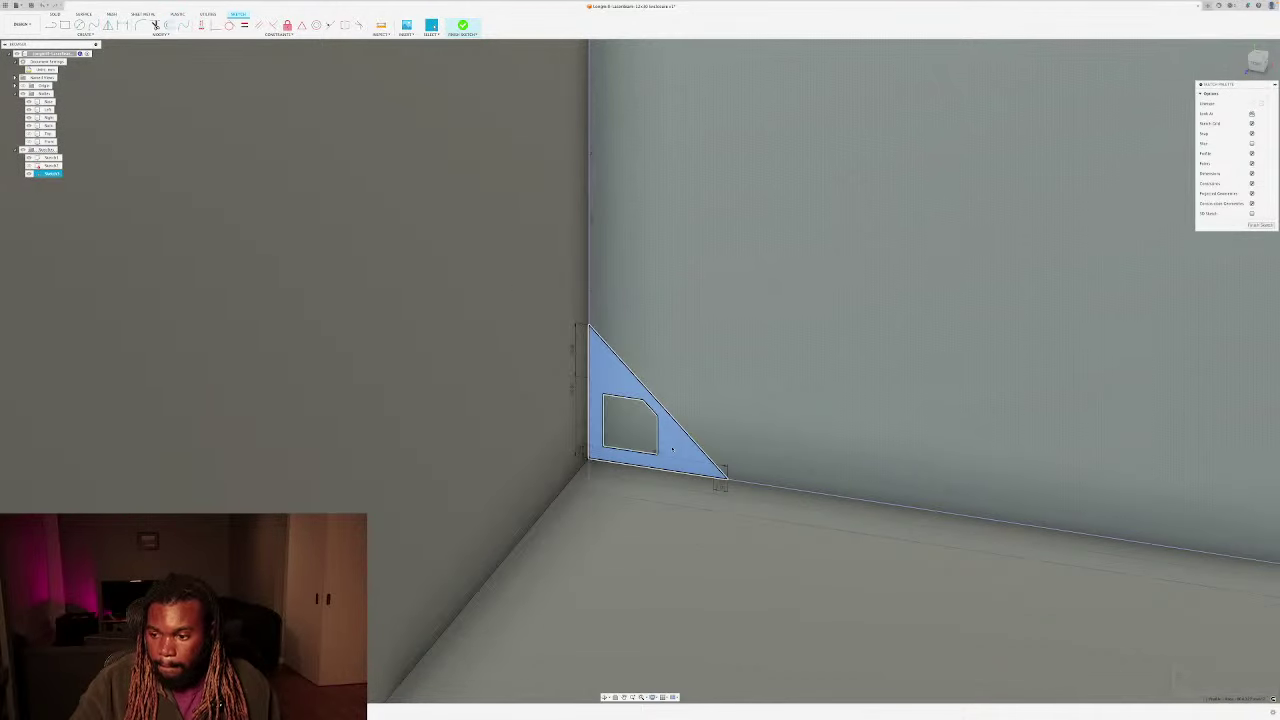
right_click(672, 449)
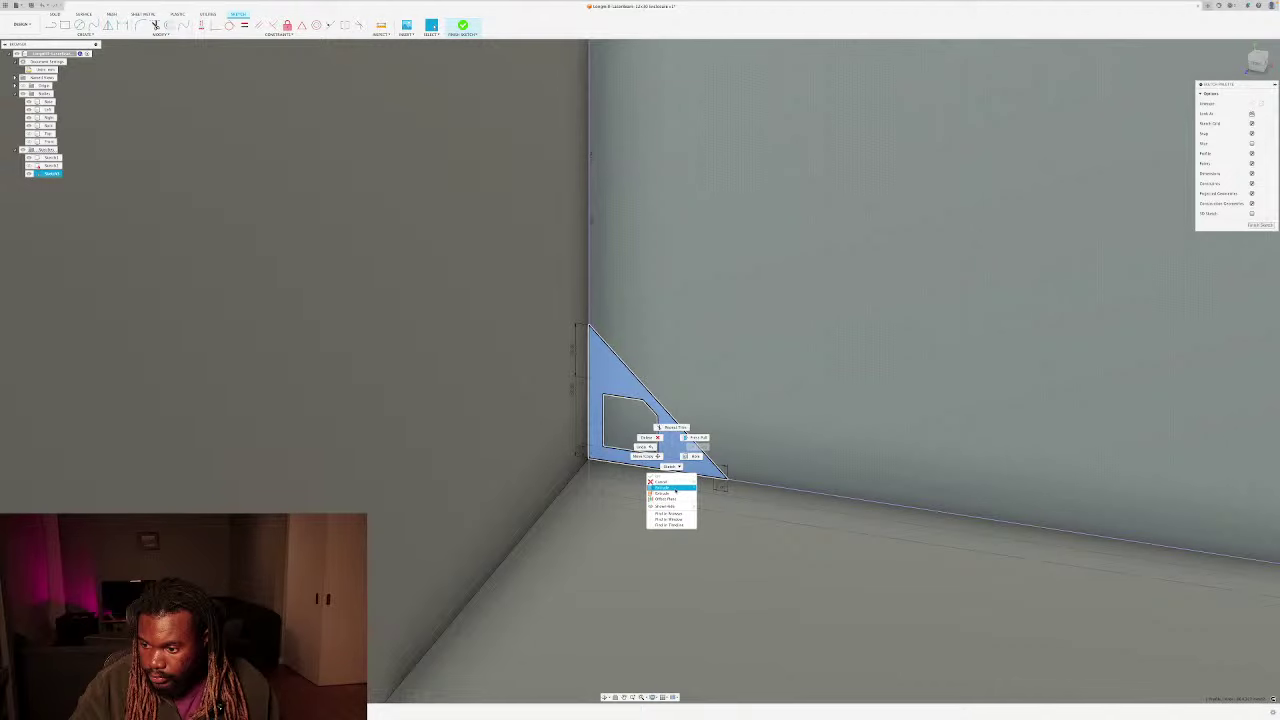
click(673, 488)
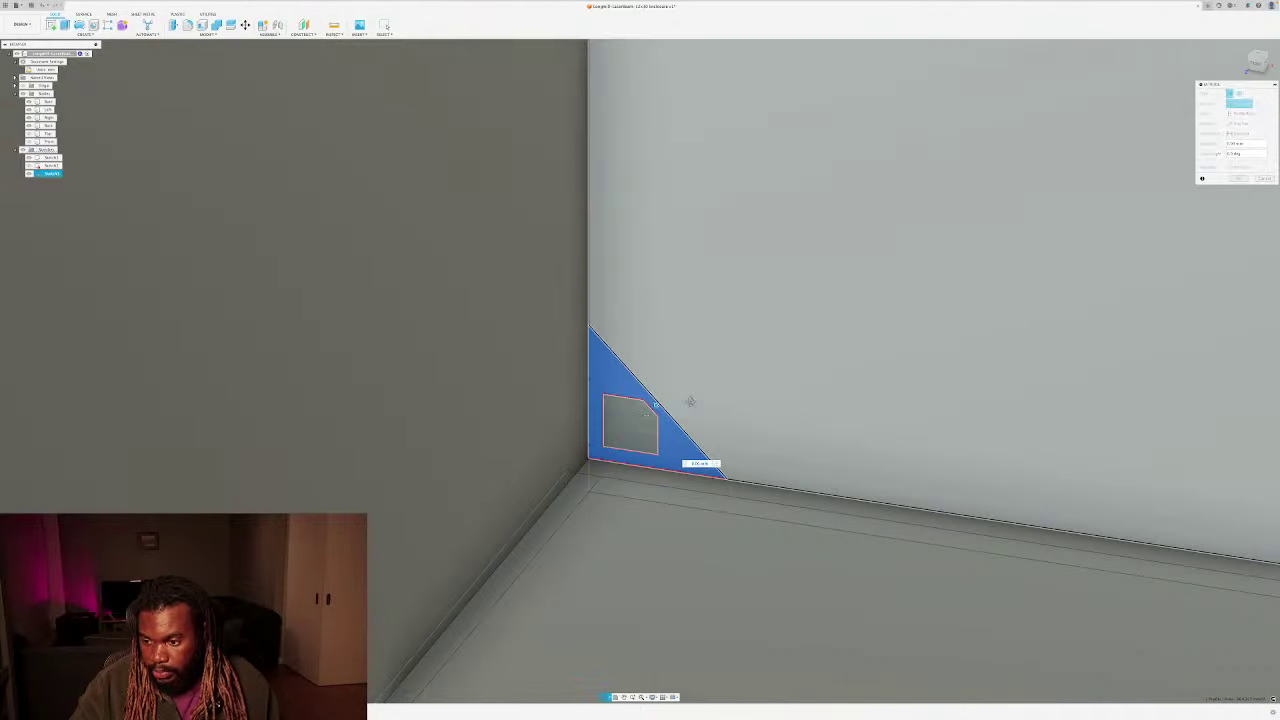
shift+middle_drag(690, 401, 606, 382)
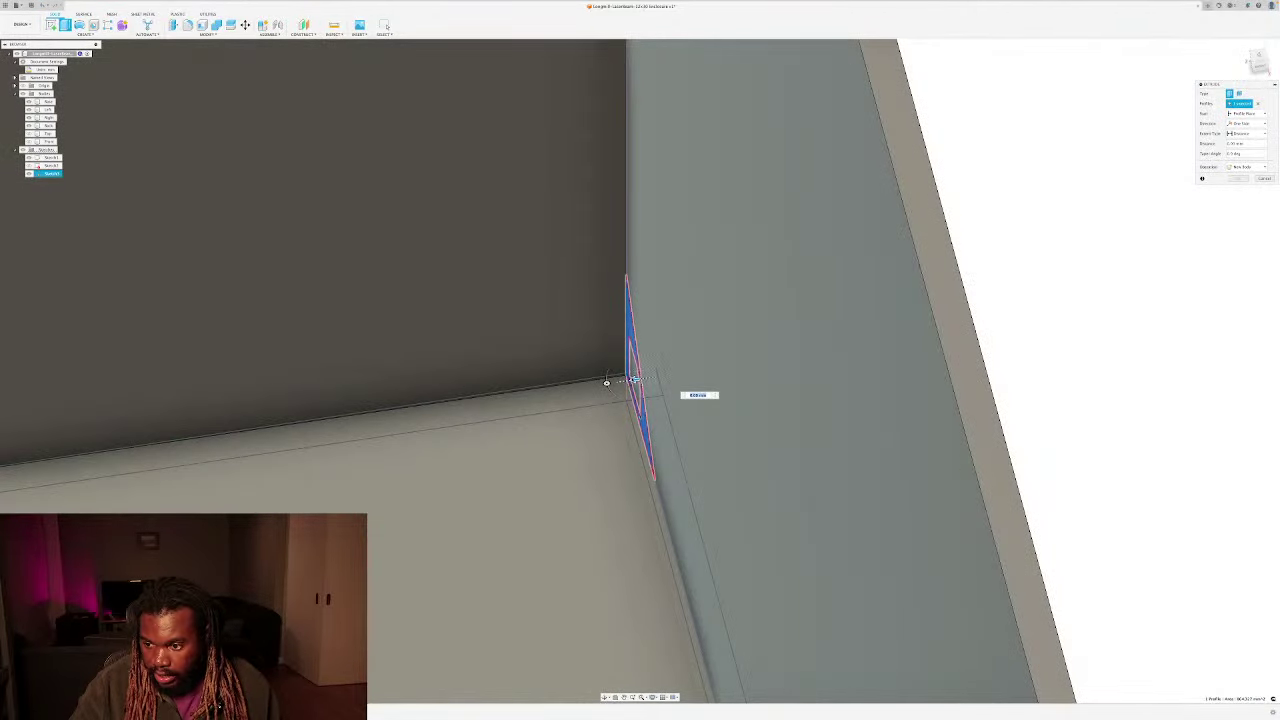
drag(634, 380, 591, 386)
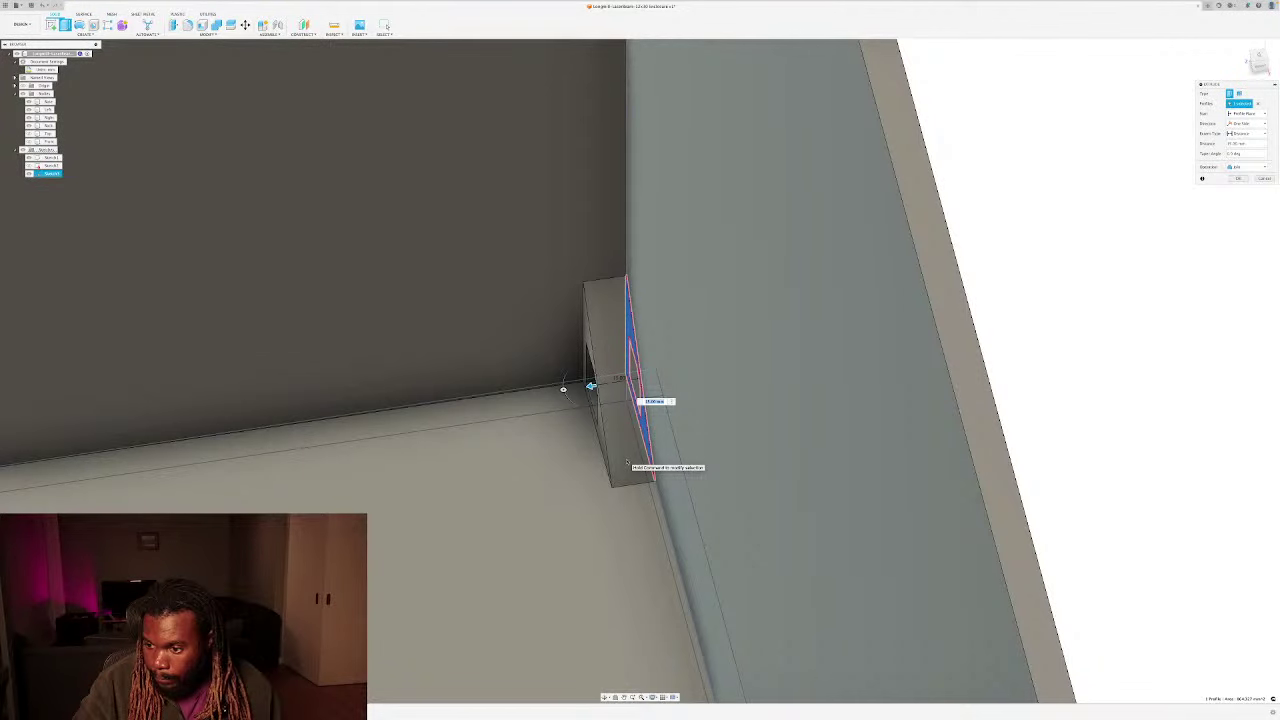
key(Return)
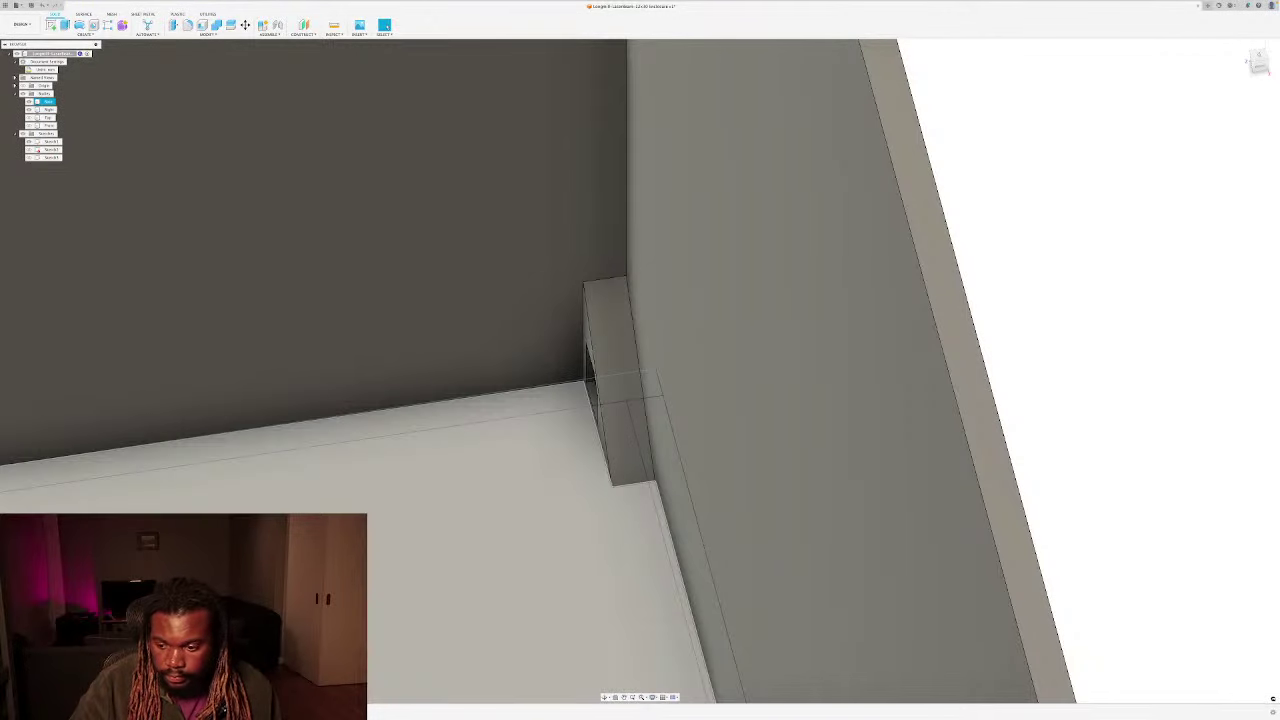
Step: Edit the bracket extrusion and set its operation to New Body
double_click(135, 711)
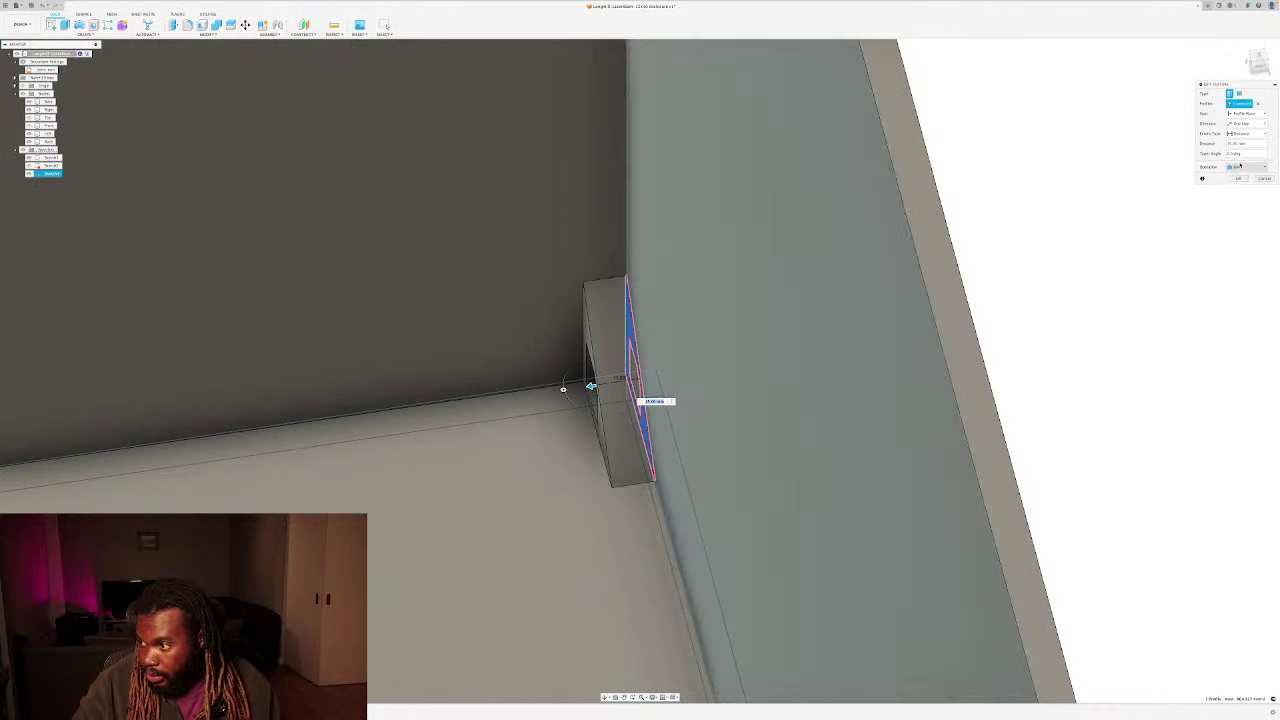
click(1245, 167)
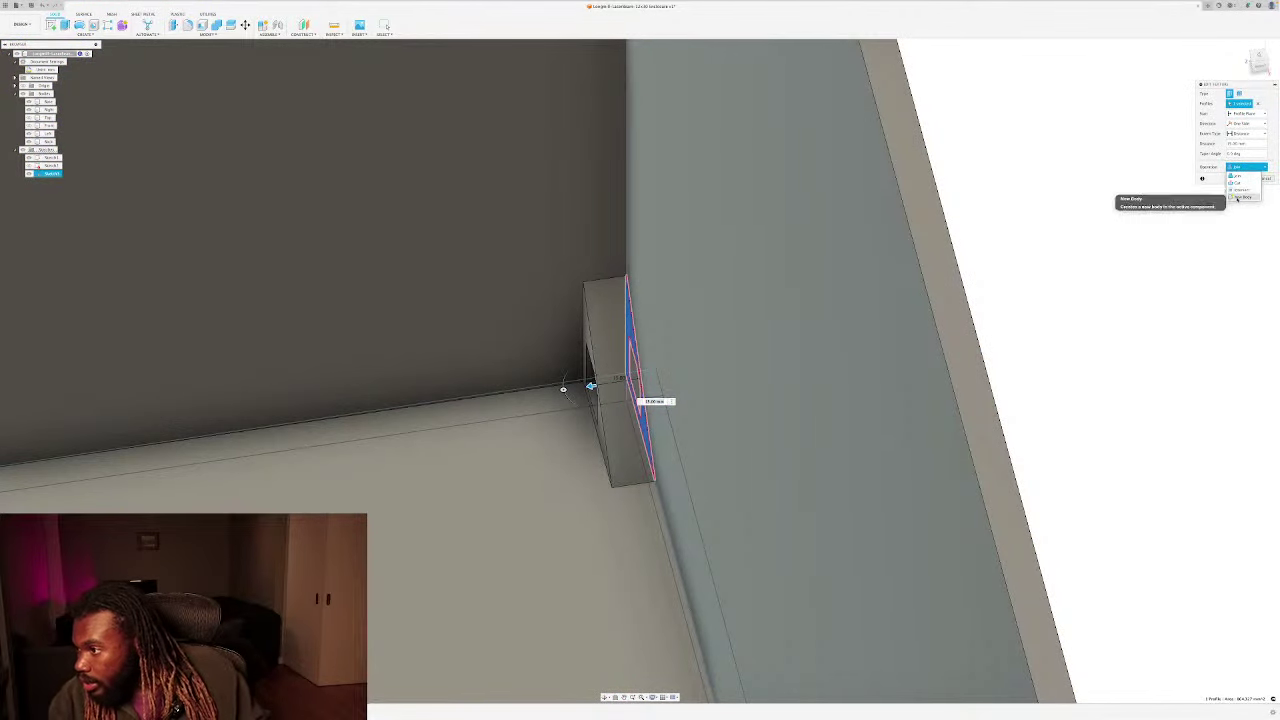
click(1240, 190)
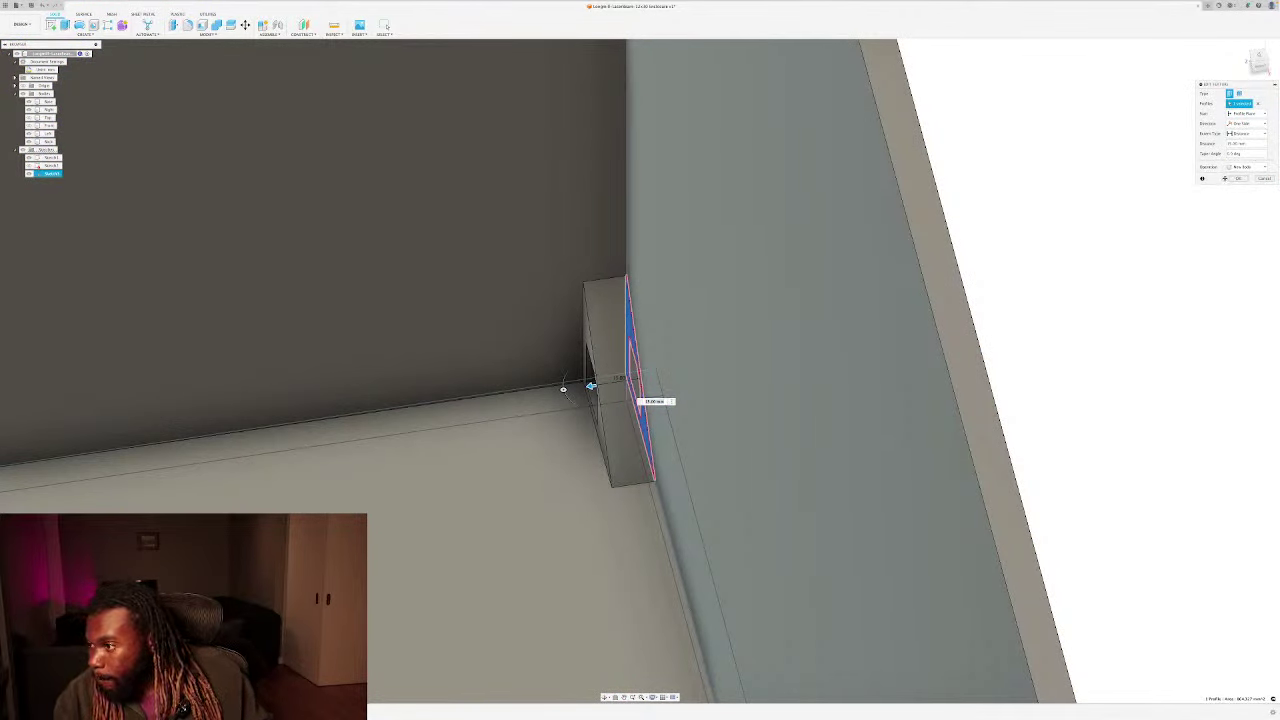
click(1240, 178)
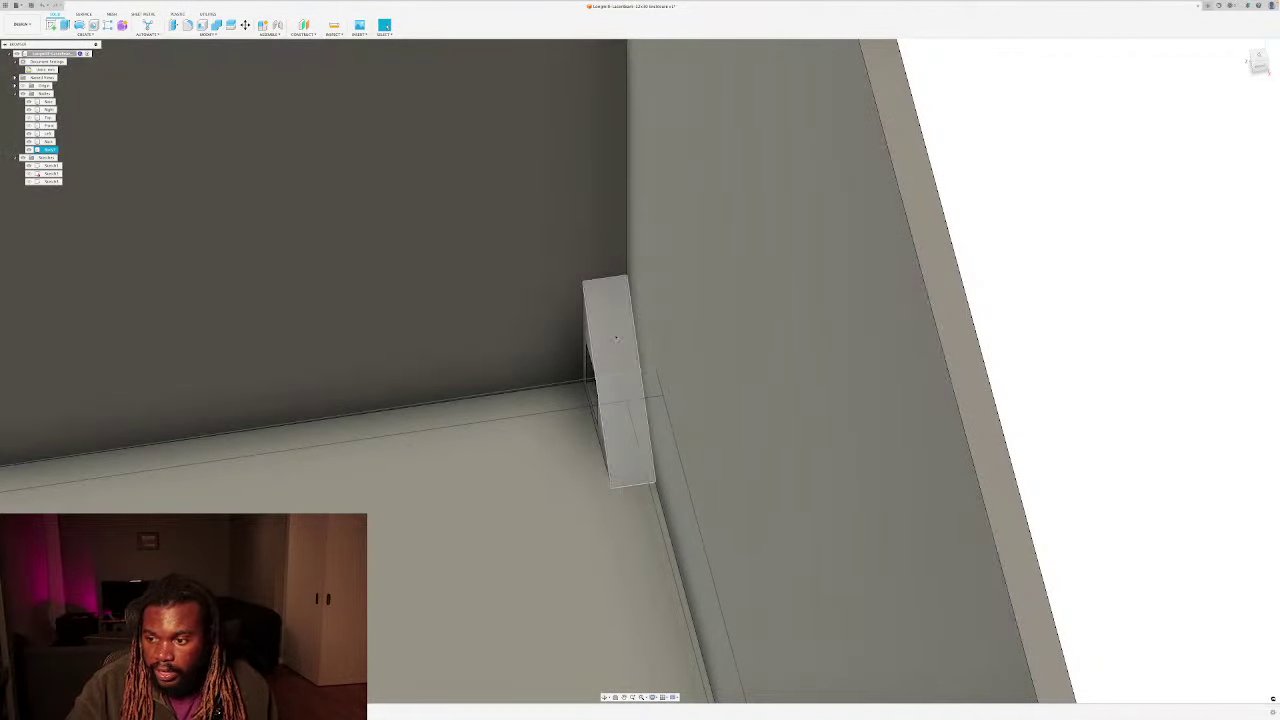
right_click(613, 340)
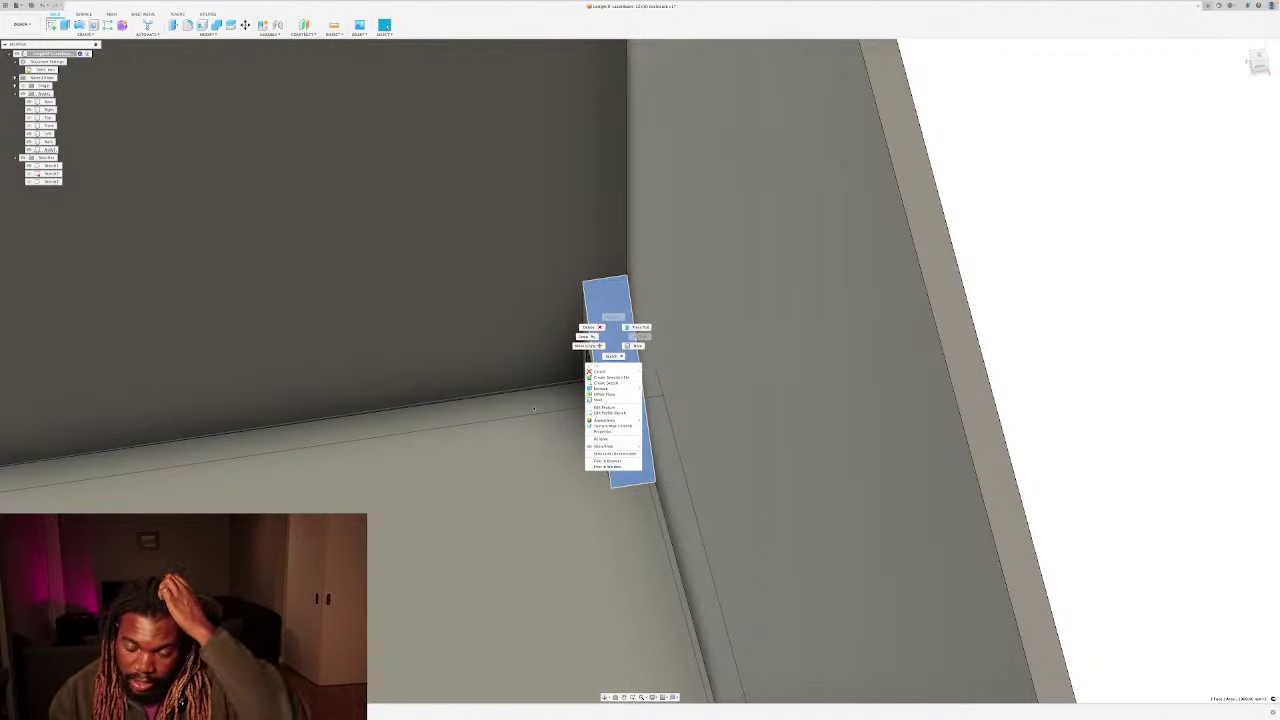
click(490, 378)
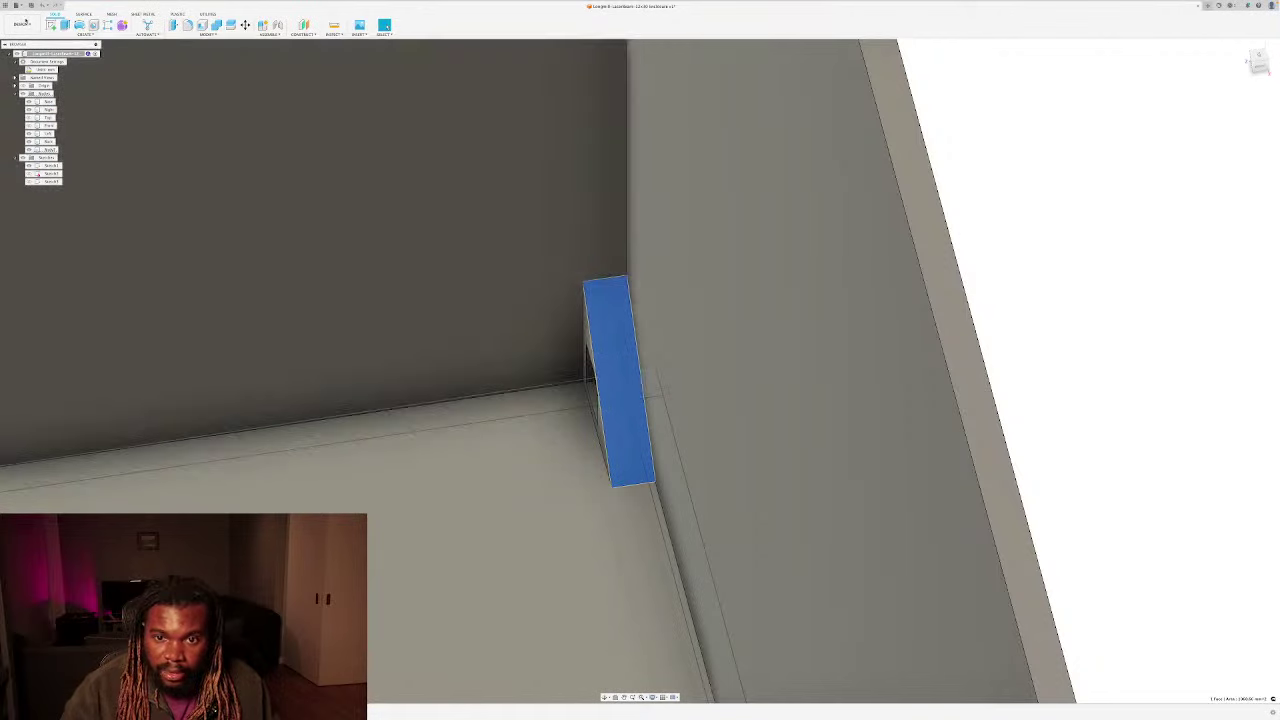
click(45, 101)
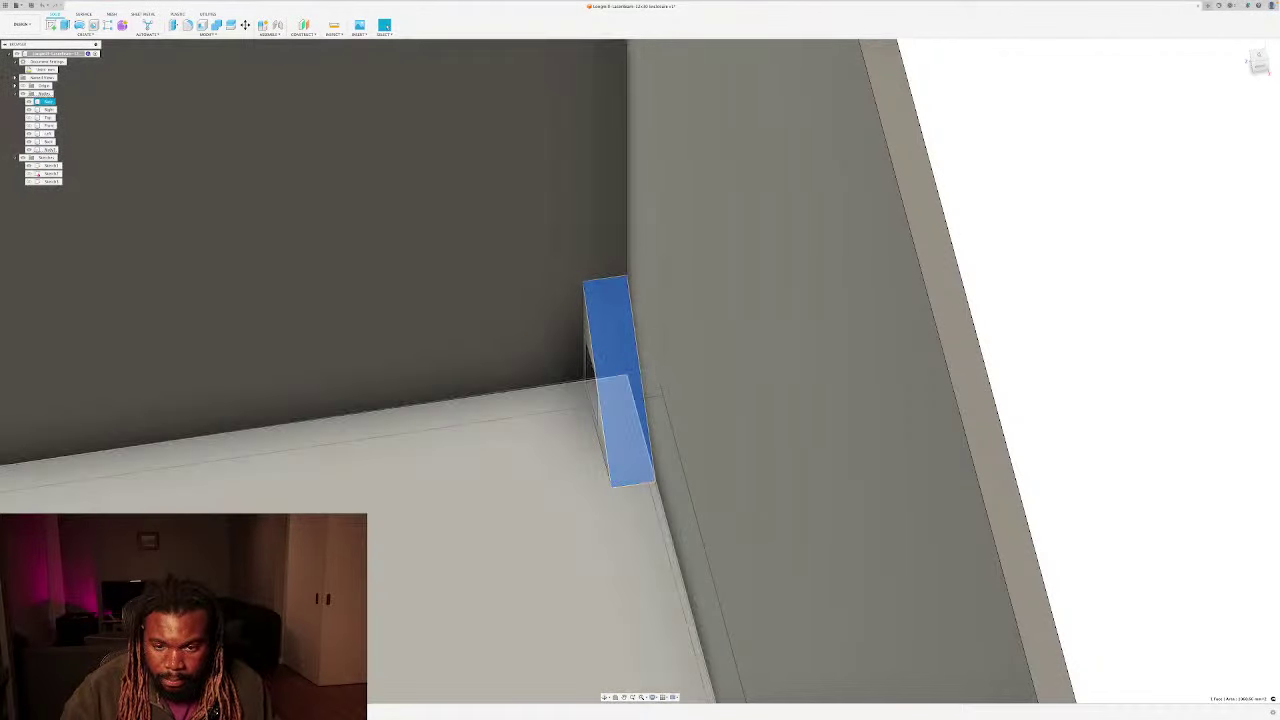
key(Escape)
Step: Reopen the bracket sketch and draw a 1.5 mm line along the bottom edge from the panel corner
double_click(50, 181)
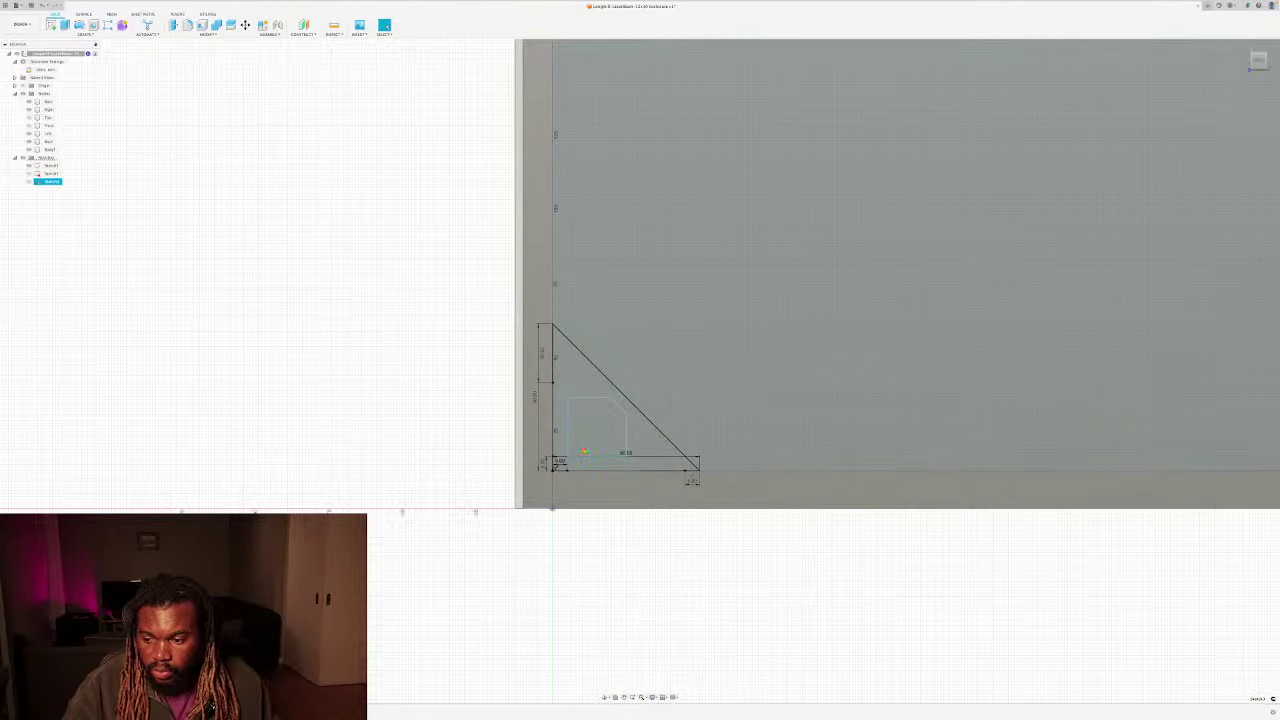
scroll(584, 450, up, 4)
shift+middle_drag(584, 446, 535, 477)
scroll(533, 477, up, 5)
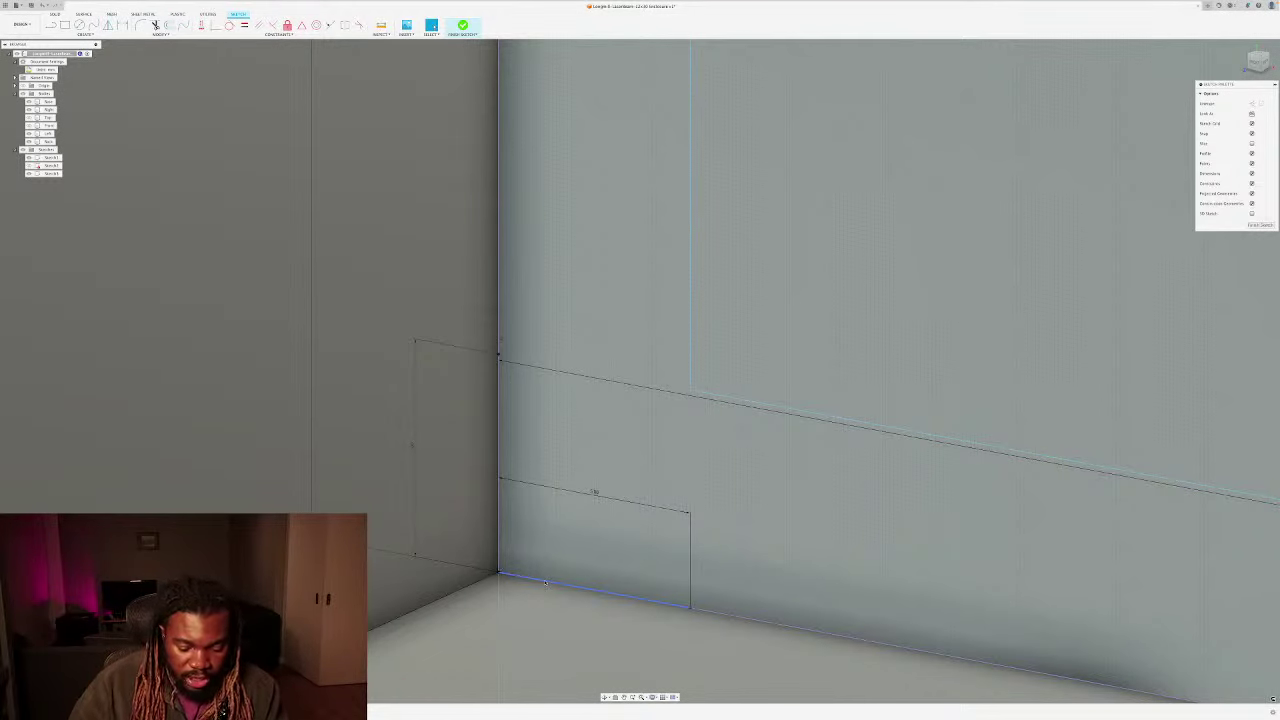
click(537, 588)
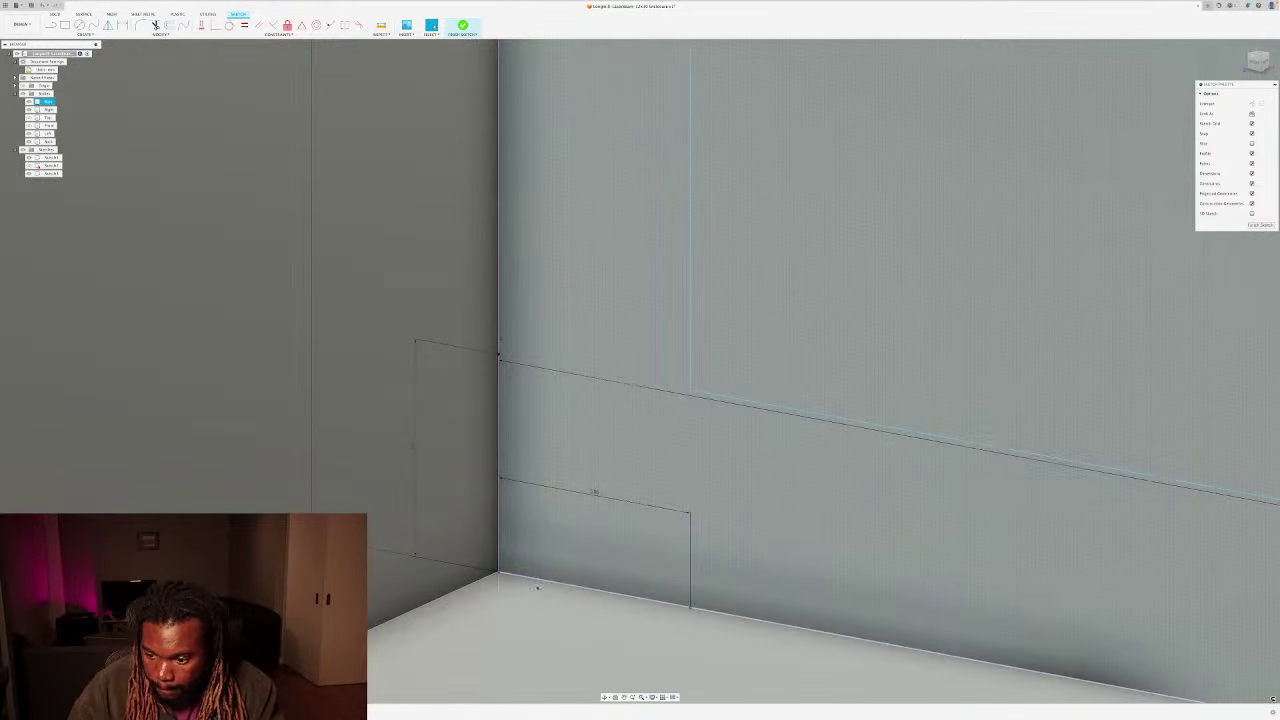
click(502, 574)
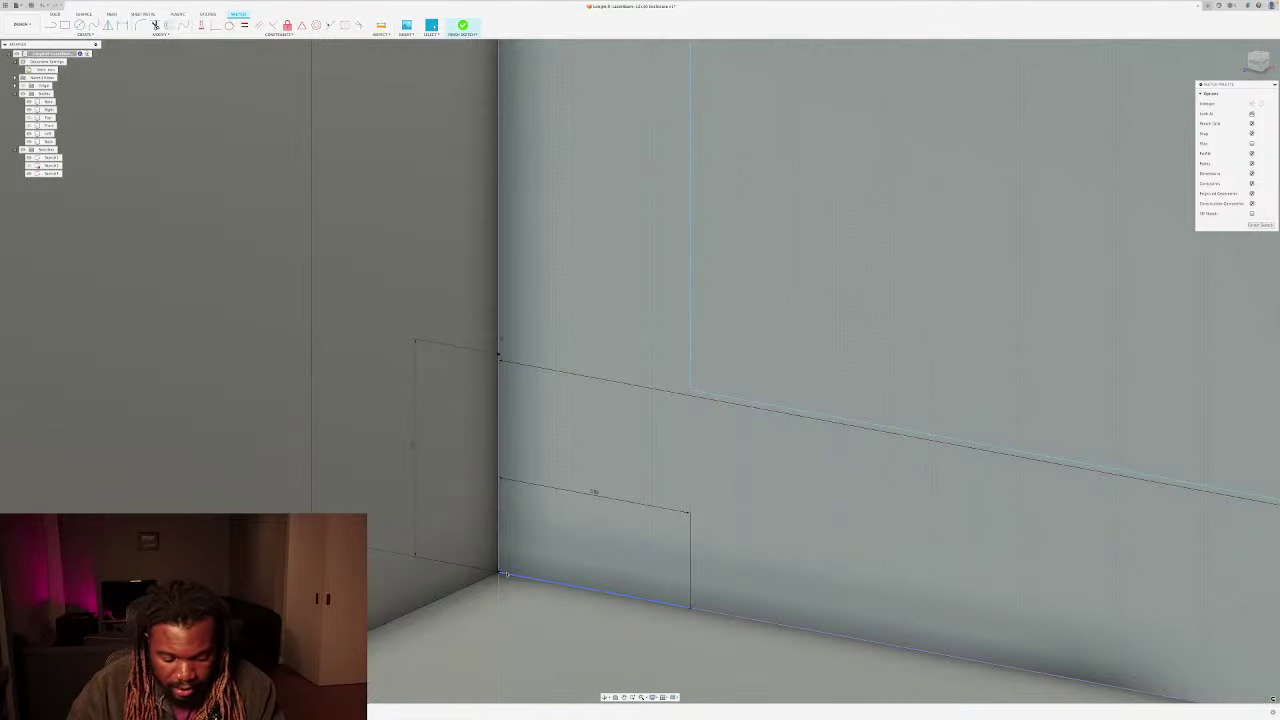
key(l)
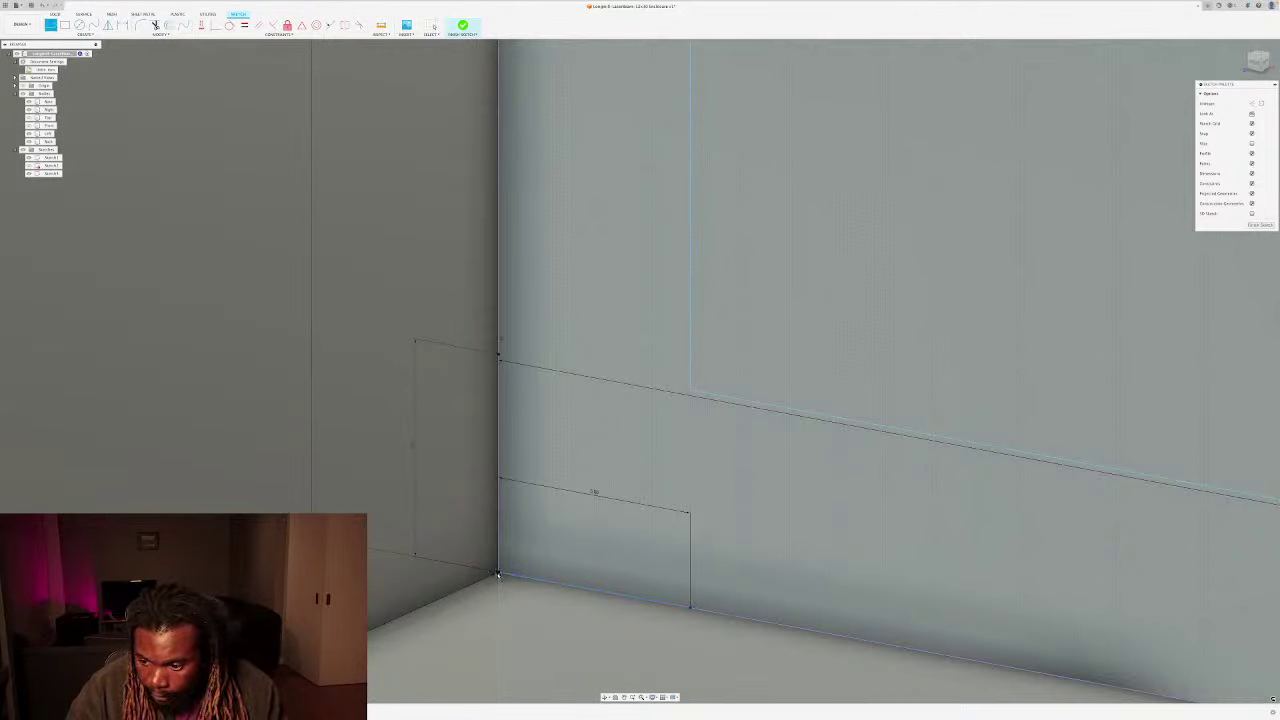
click(498, 574)
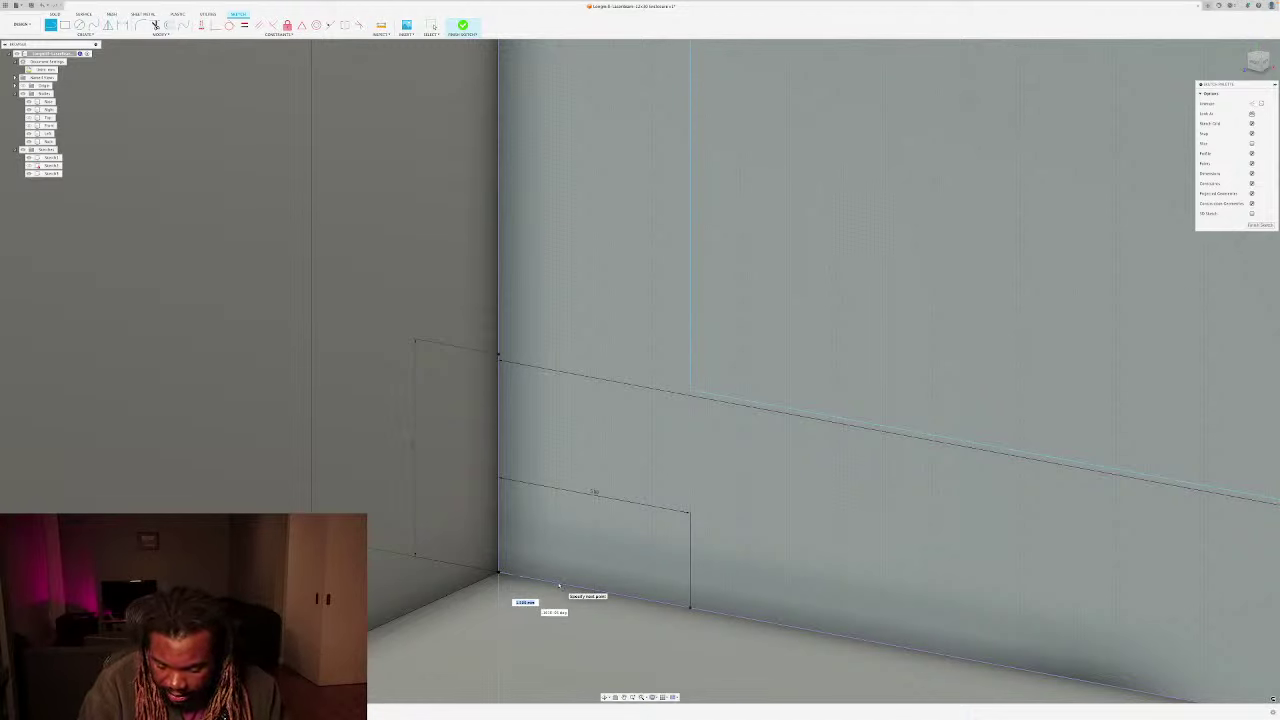
text(4)
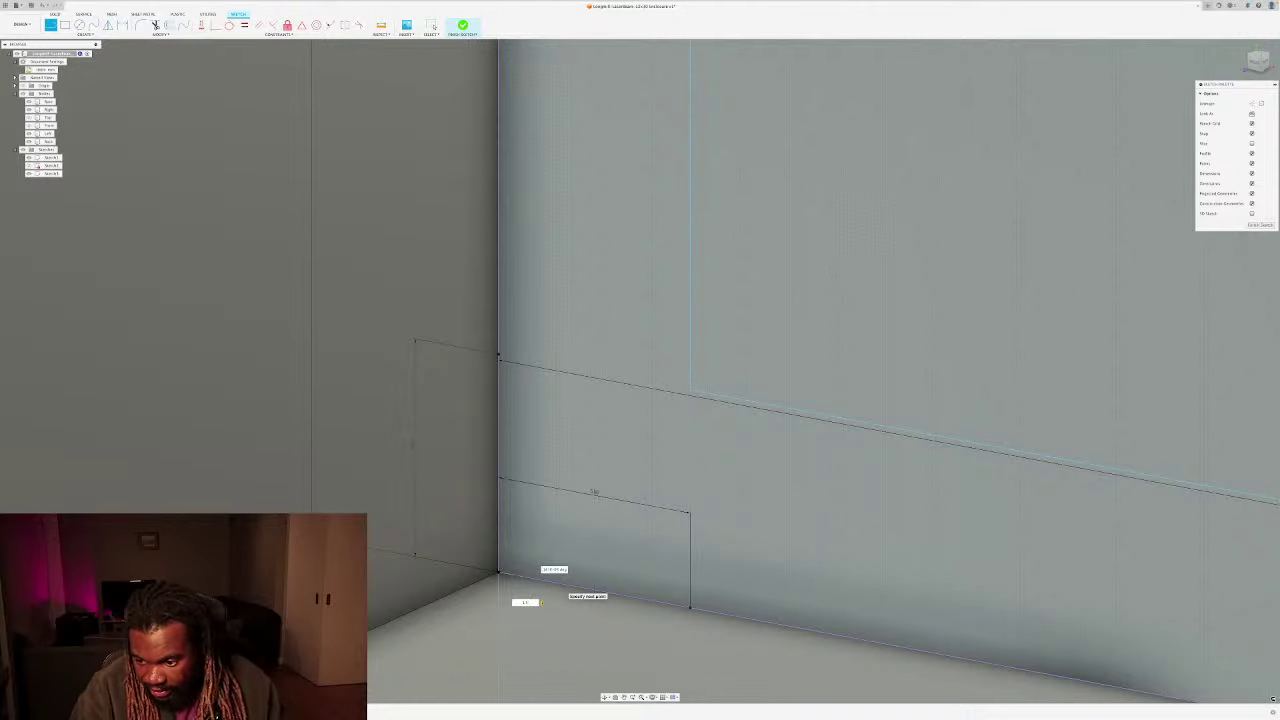
key(Return)
key(Escape)
Step: Draw a 1.5 mm vertical line up from the free end of the short bottom line
key(l)
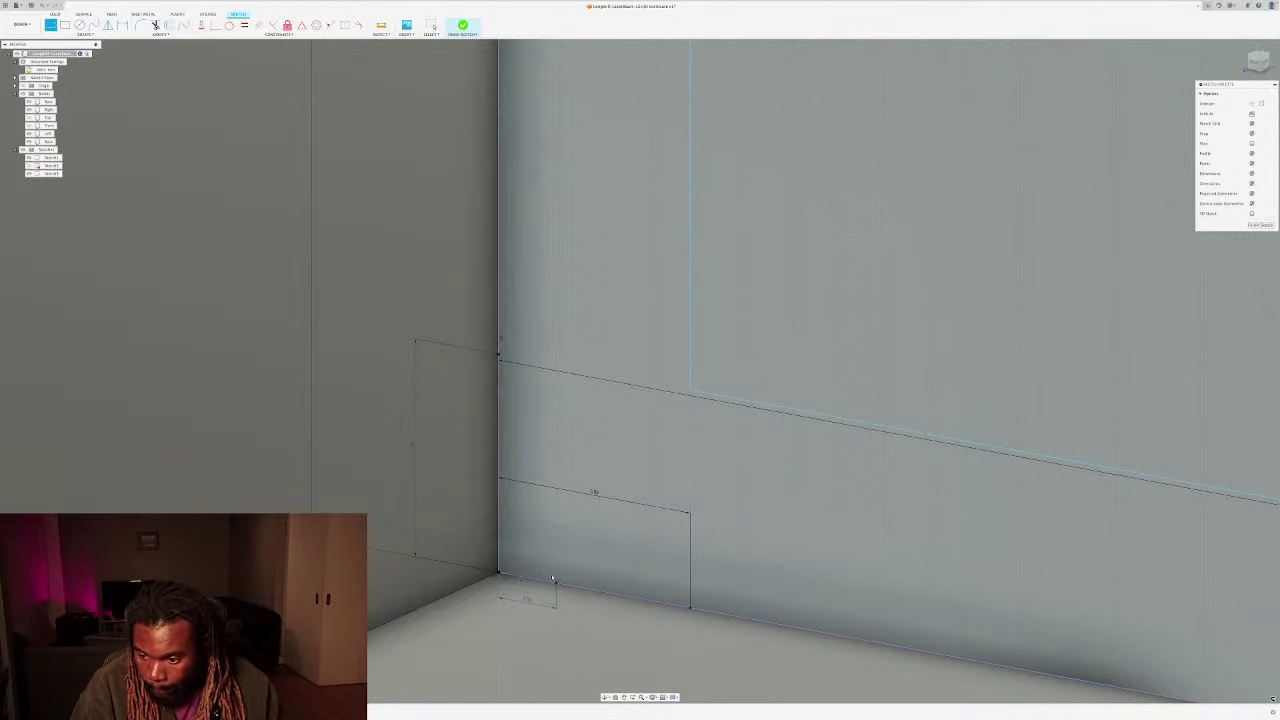
key(l)
click(556, 580)
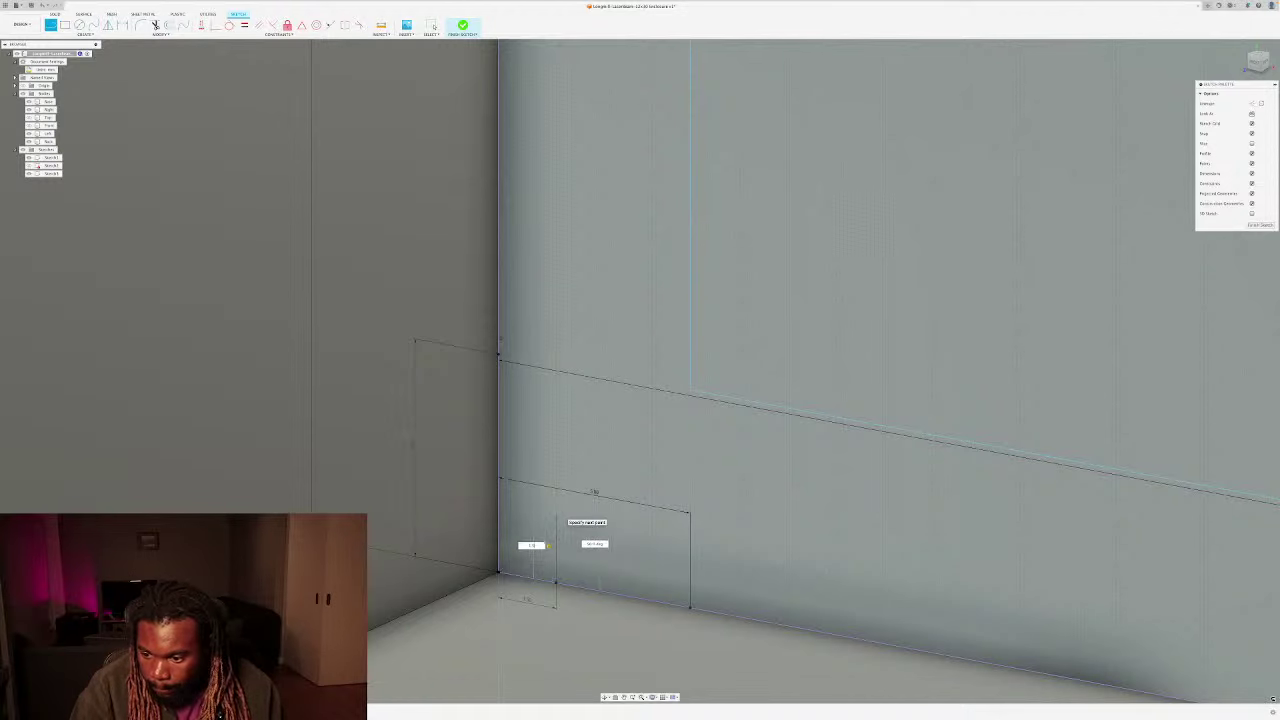
key(Escape)
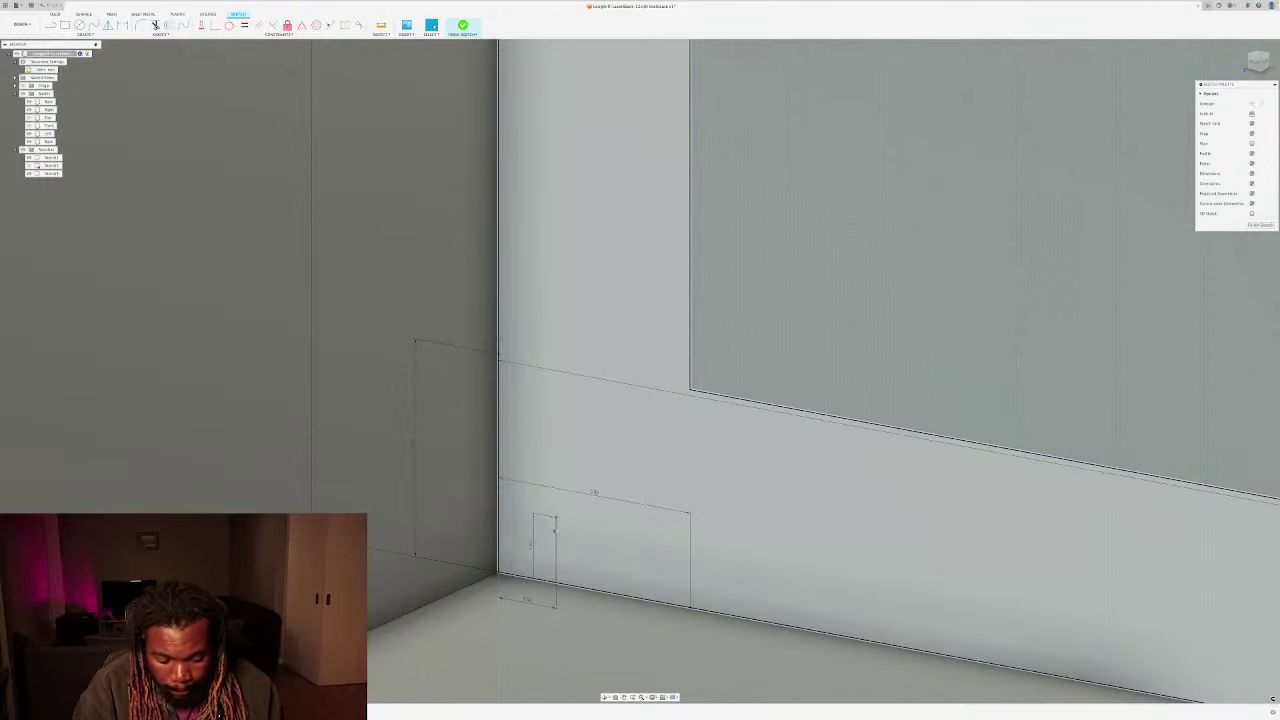
Step: Draw a line from the short vertical line's upper end to the panel's vertical edge, closing a small square at the corner
key(l)
click(556, 519)
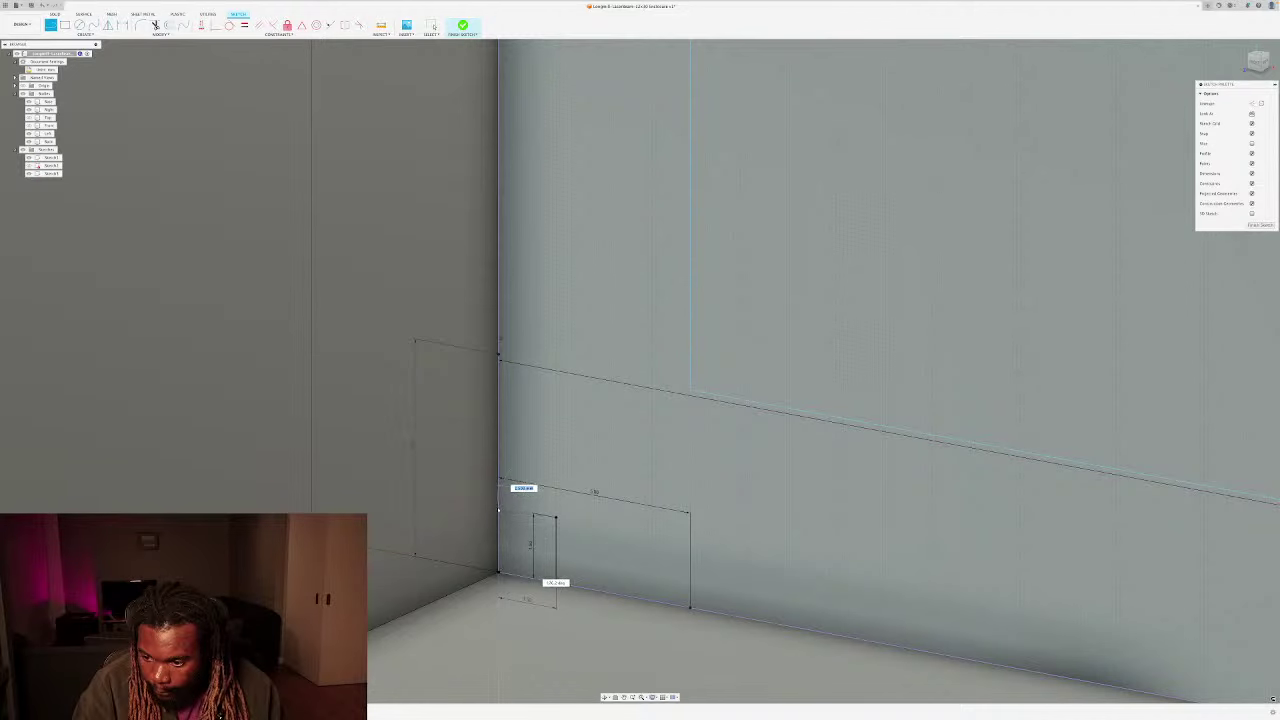
scroll(499, 507, up, 3)
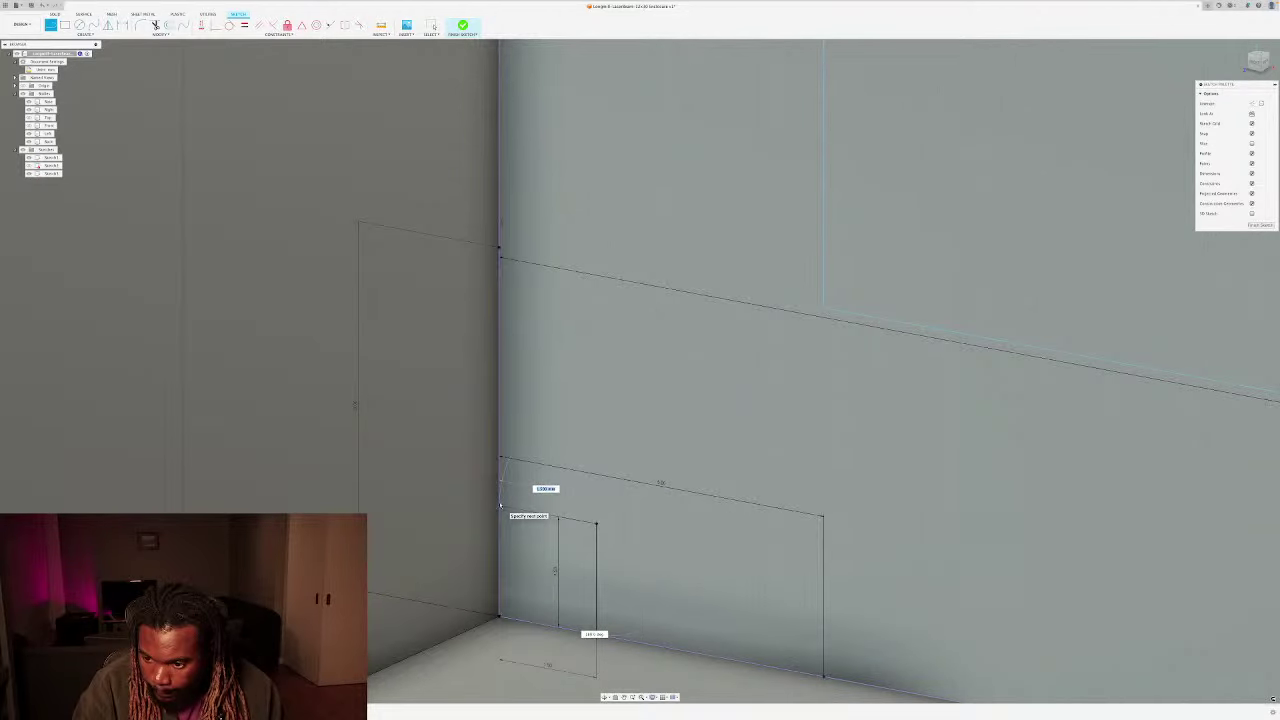
click(499, 507)
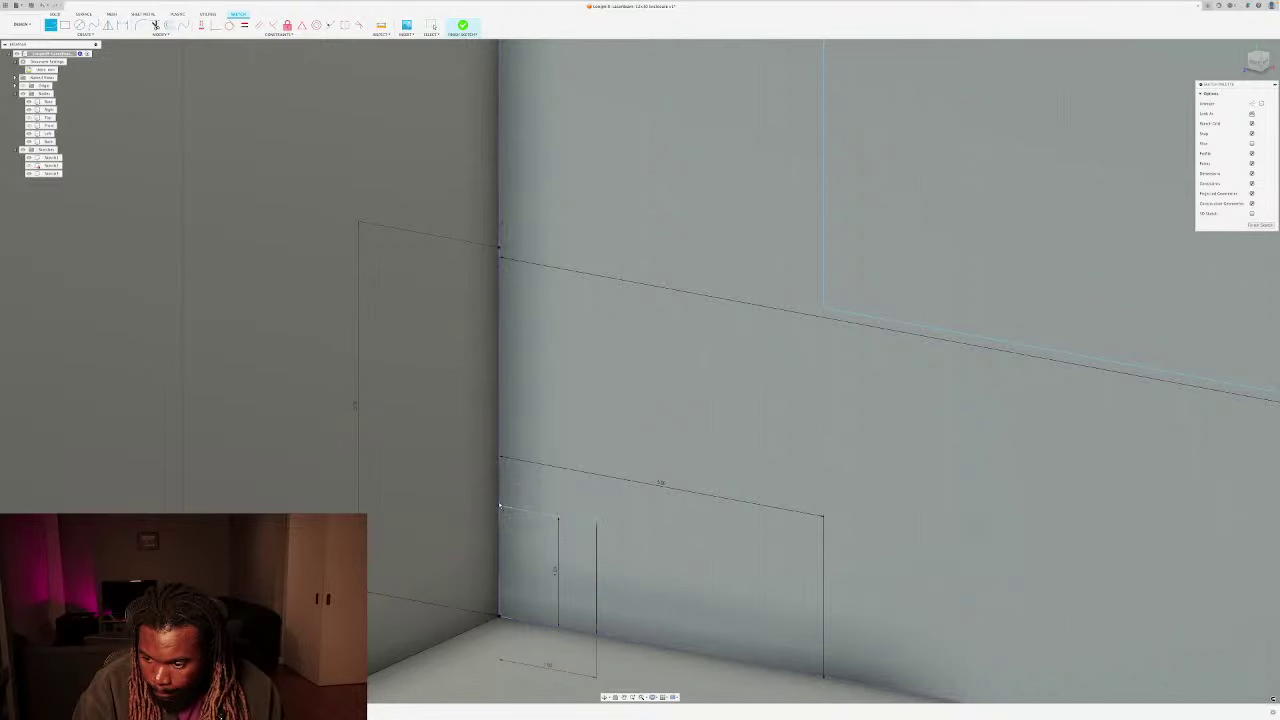
key(Escape)
Step: Set the height of the small corner relief in the bracket sketch to 2 mm
scroll(540, 560, down, 2)
scroll(542, 555, down, 3)
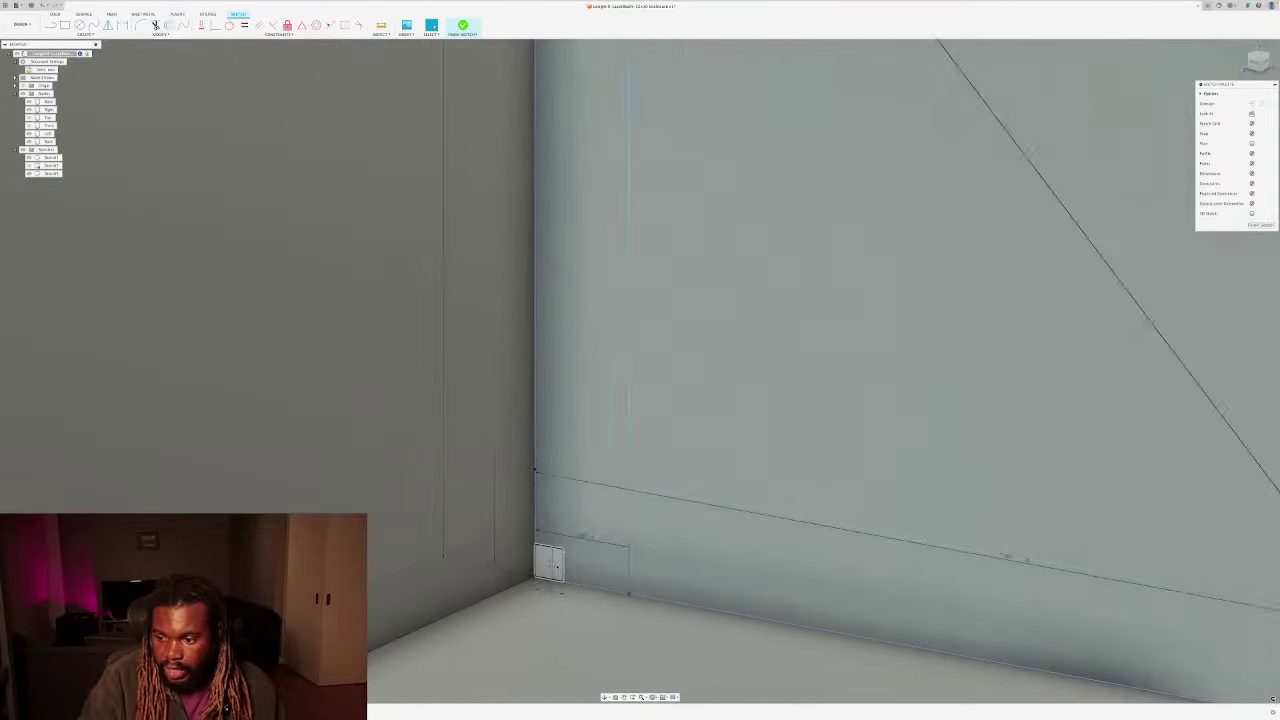
scroll(660, 562, up, 5)
click(660, 562)
scroll(660, 562, down, 2)
scroll(660, 562, down, 1)
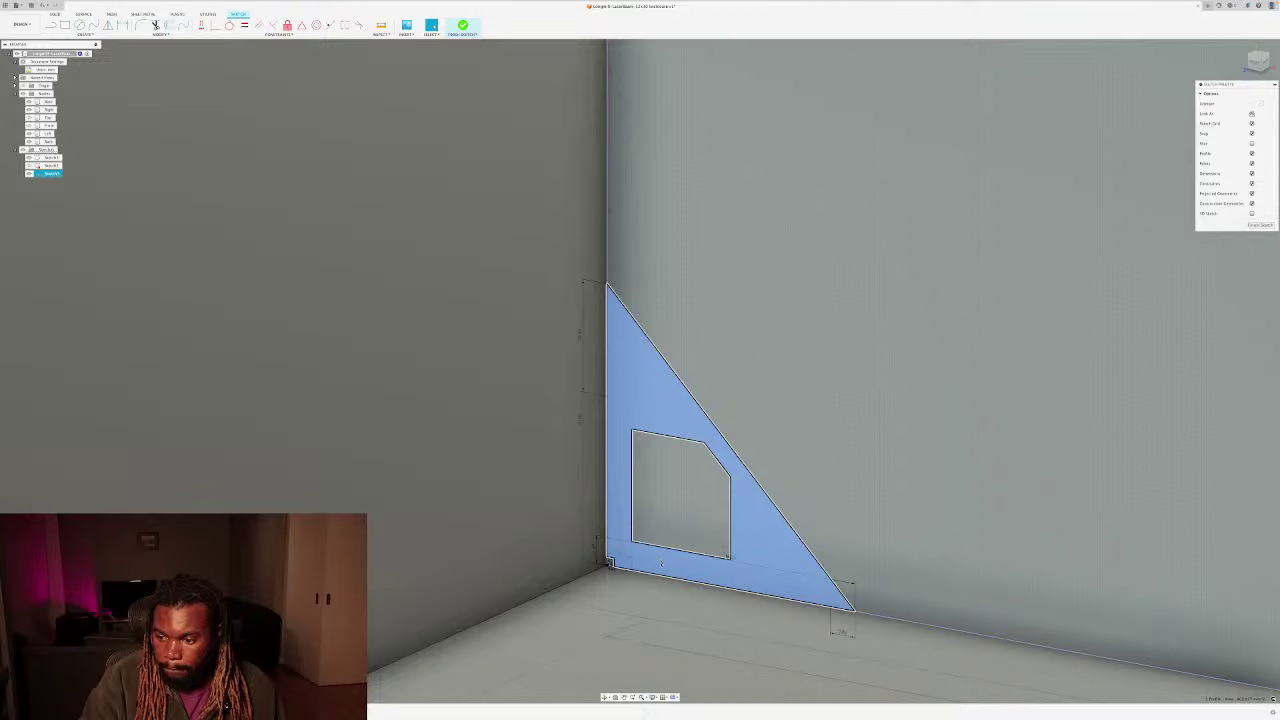
click(660, 562)
scroll(610, 562, up, 8)
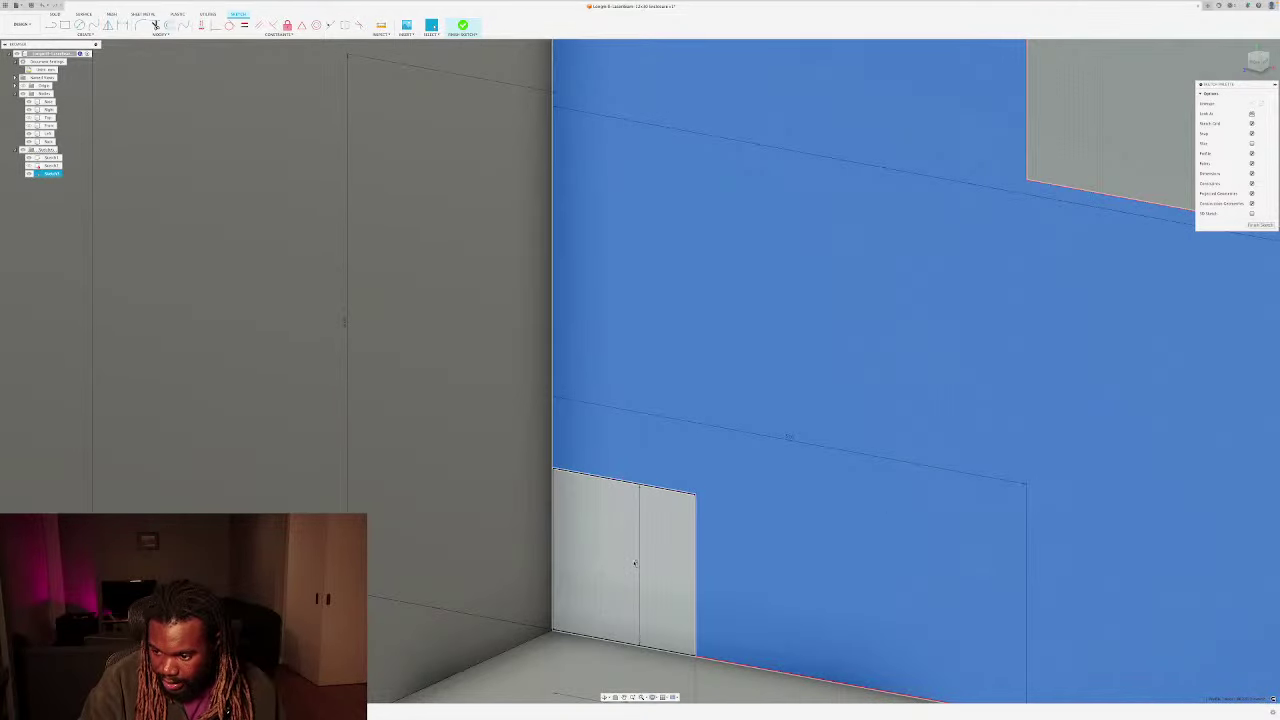
double_click(635, 563)
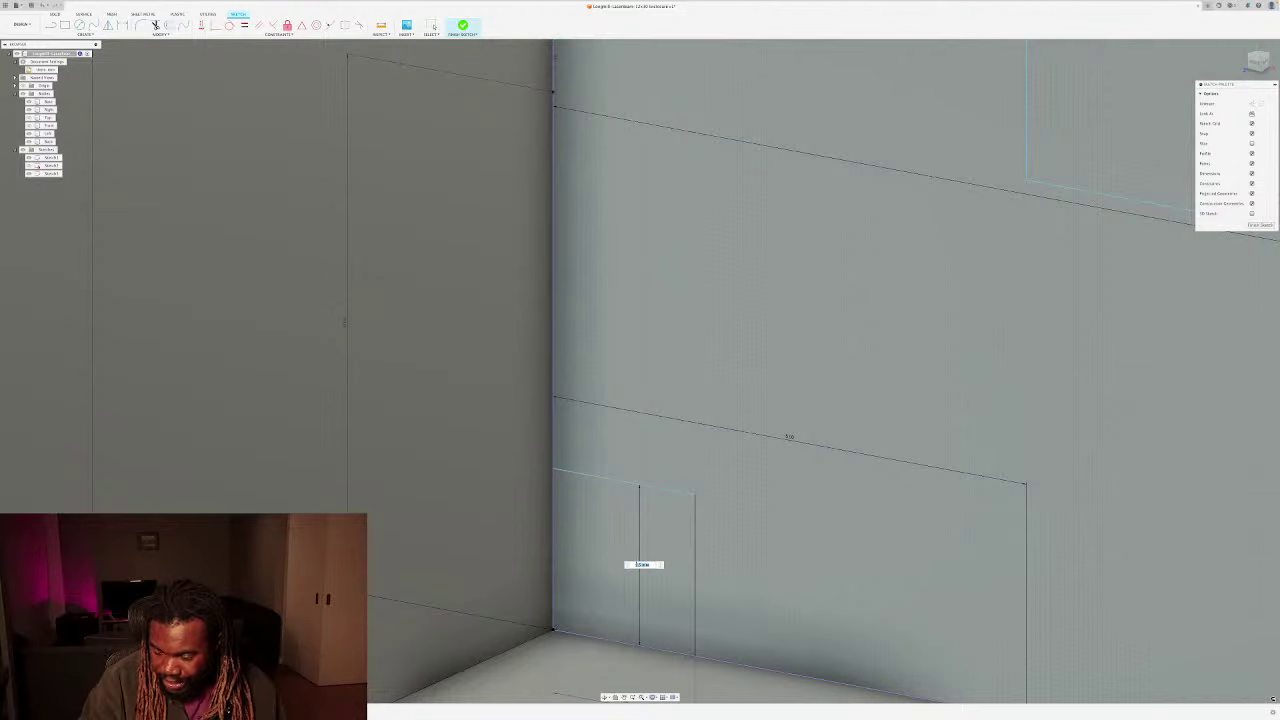
text(3)
key(Return)
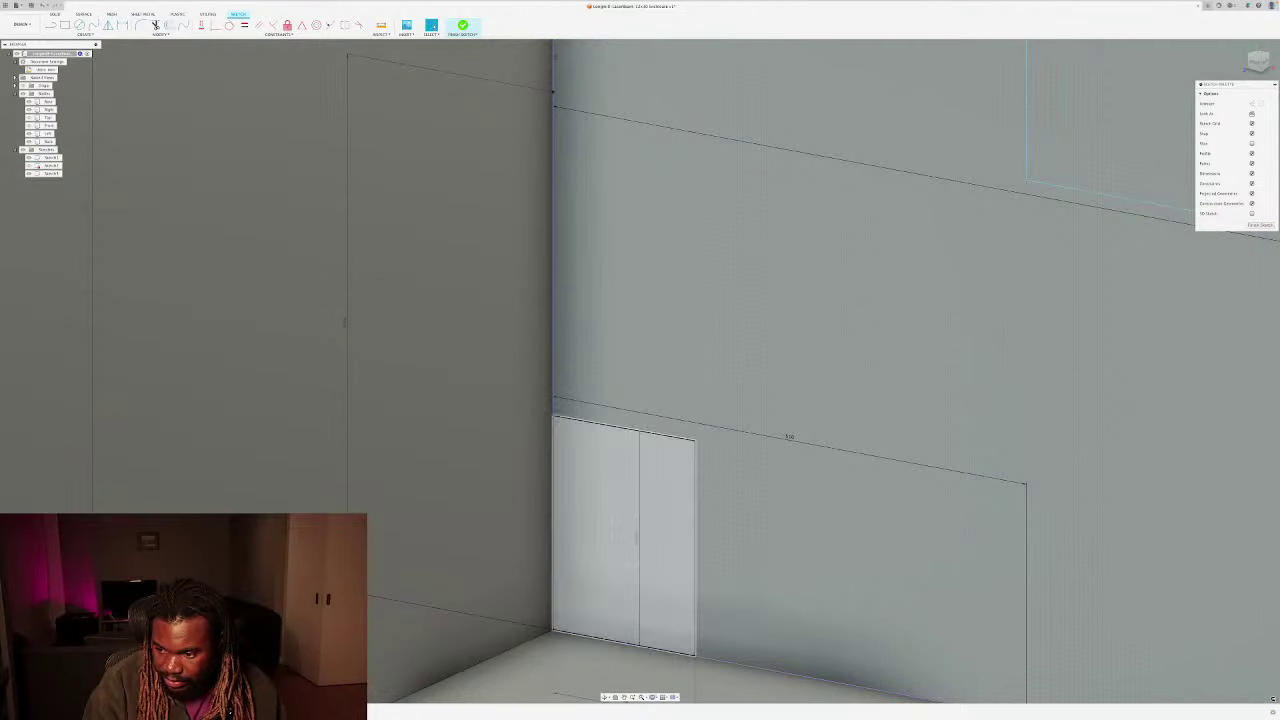
Step: Hide the base panel, set the corner relief's width to 2 mm, and show the base again
scroll(662, 604, up, 3)
scroll(662, 604, down, 6)
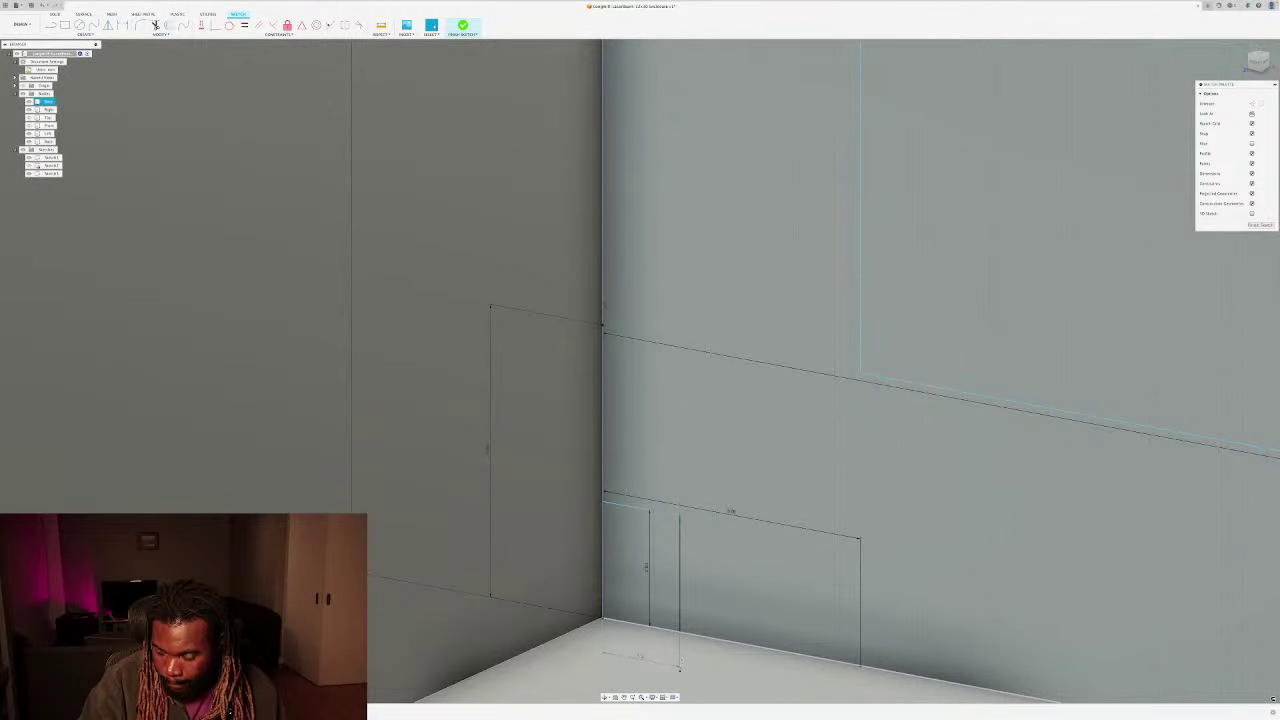
middle_drag(681, 662, 669, 523)
scroll(669, 523, down, 1)
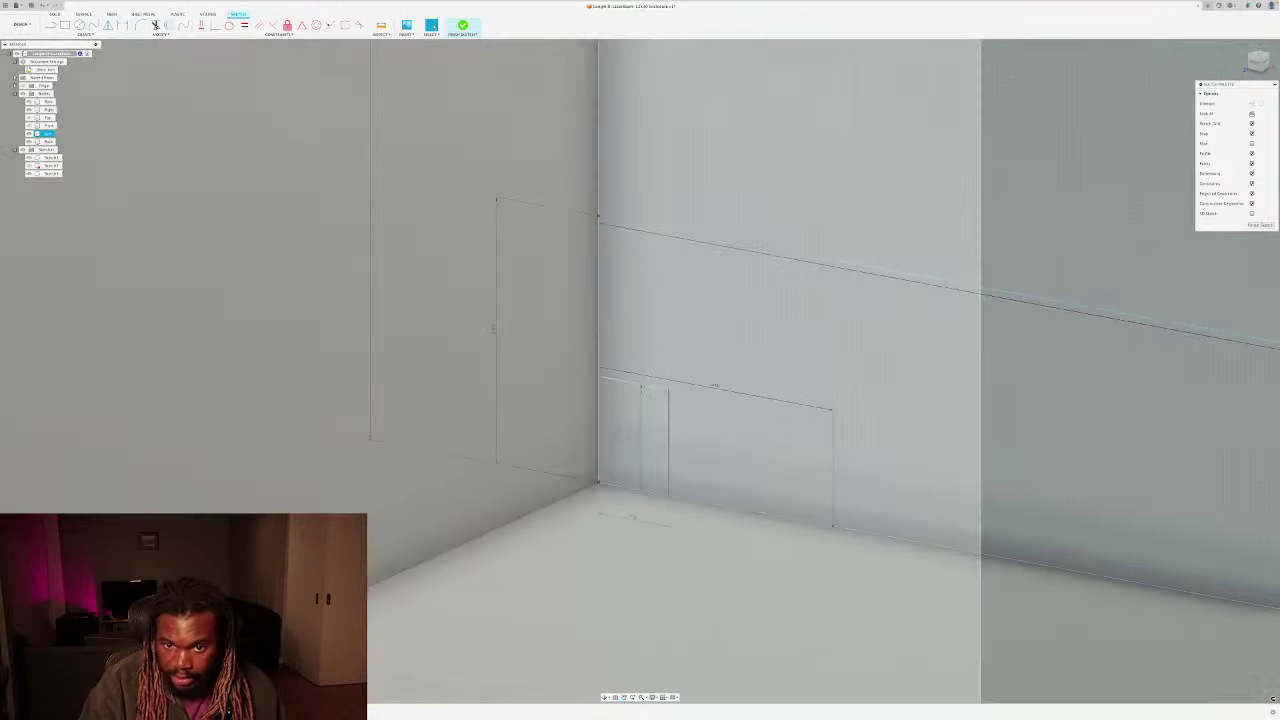
click(28, 102)
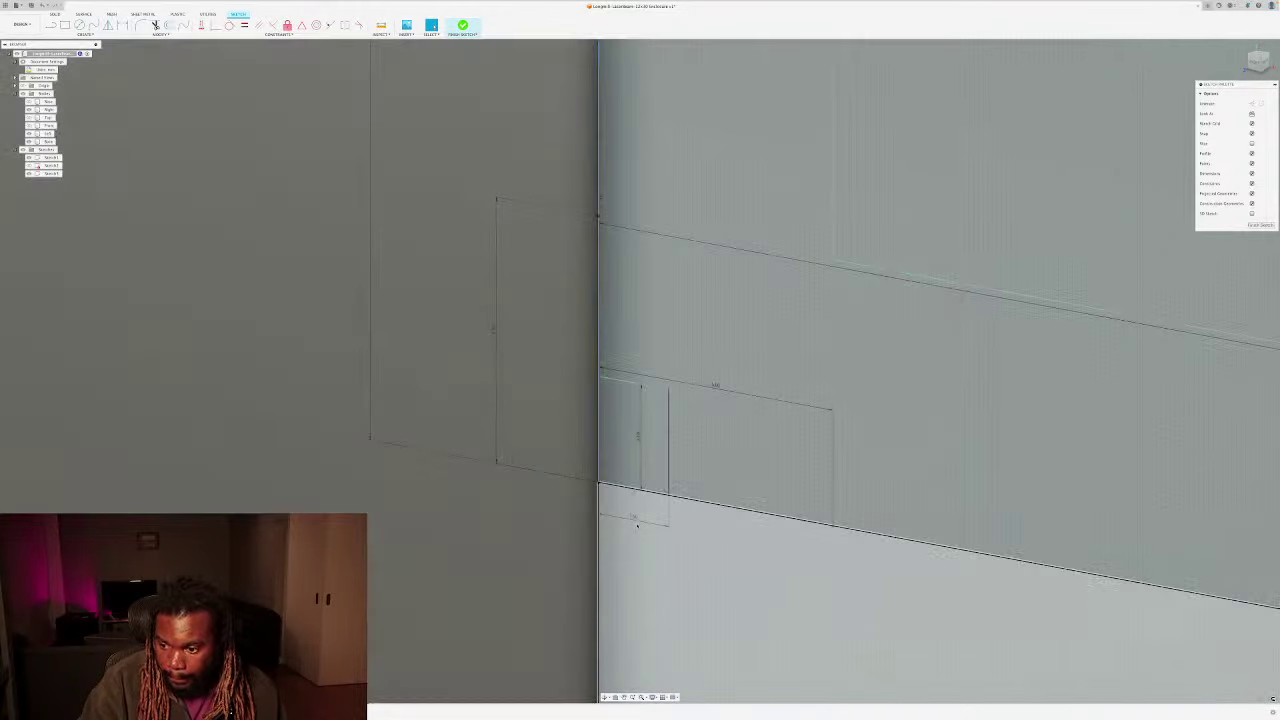
double_click(637, 522)
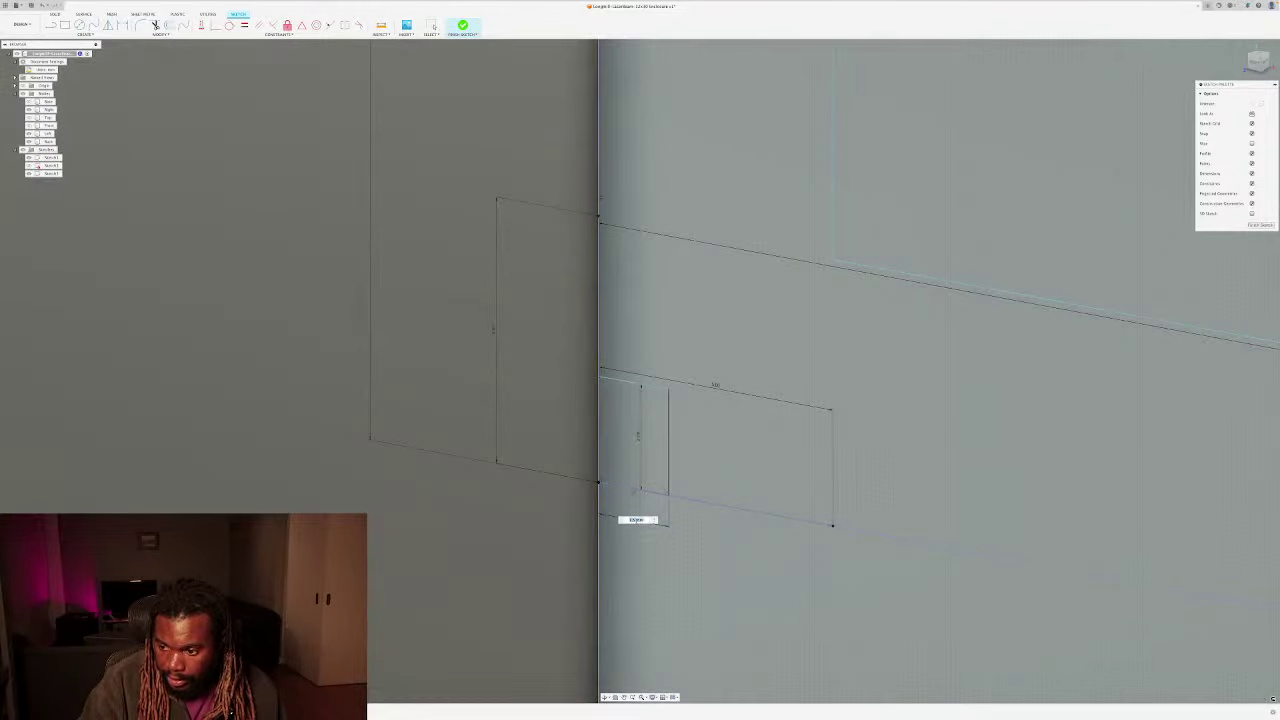
text(2)
key(Return)
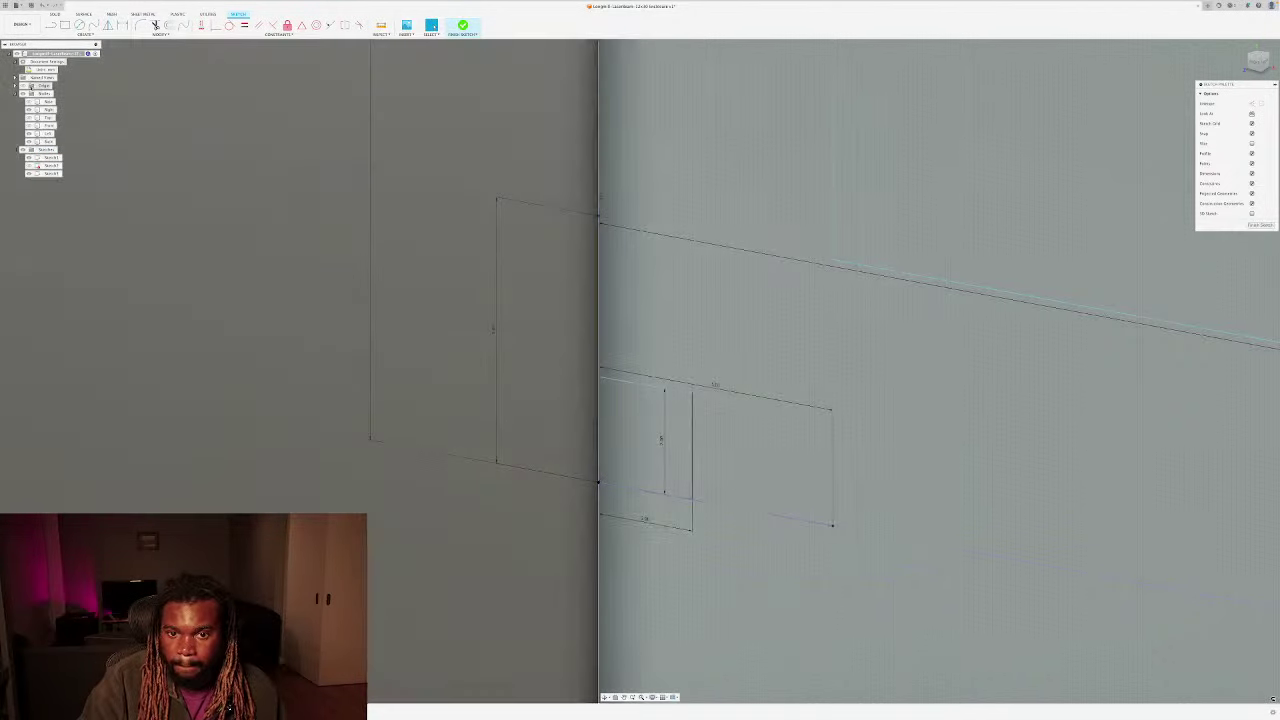
click(29, 101)
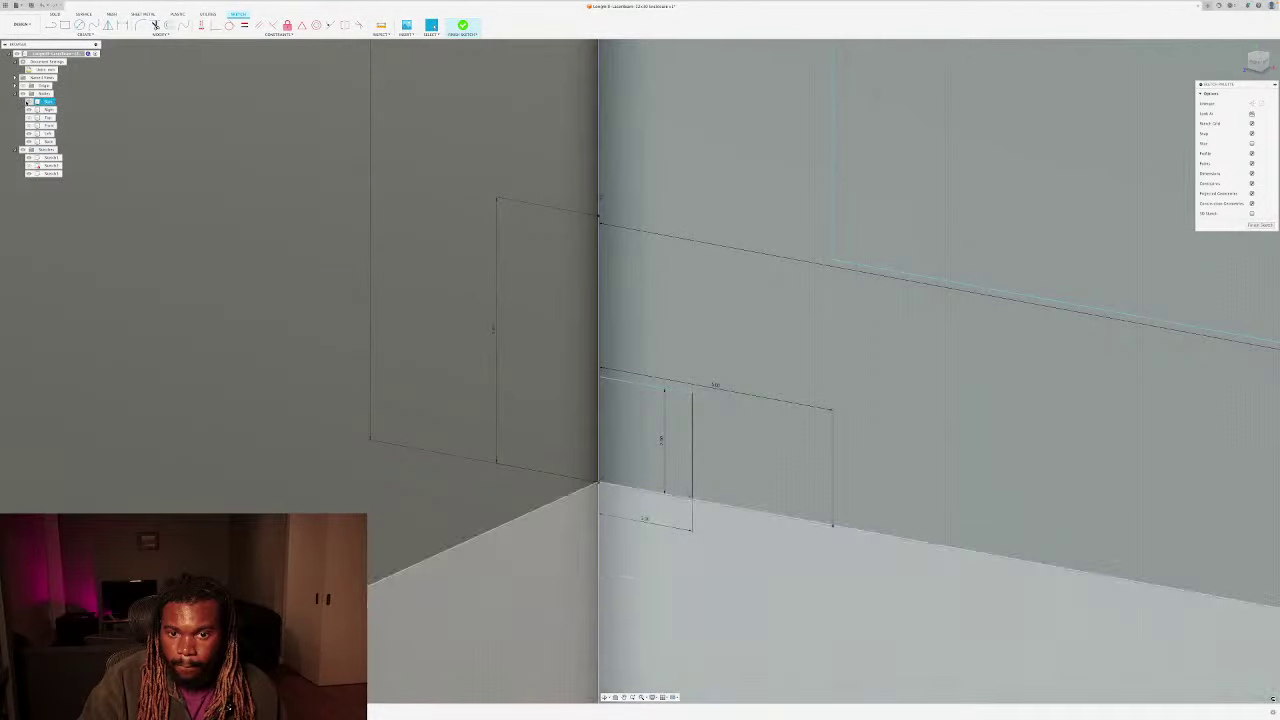
Step: Finish the bracket sketch and accept its New Body extrusion with the small corner square left out of the profile
scroll(590, 298, down, 3)
scroll(731, 319, down, 8)
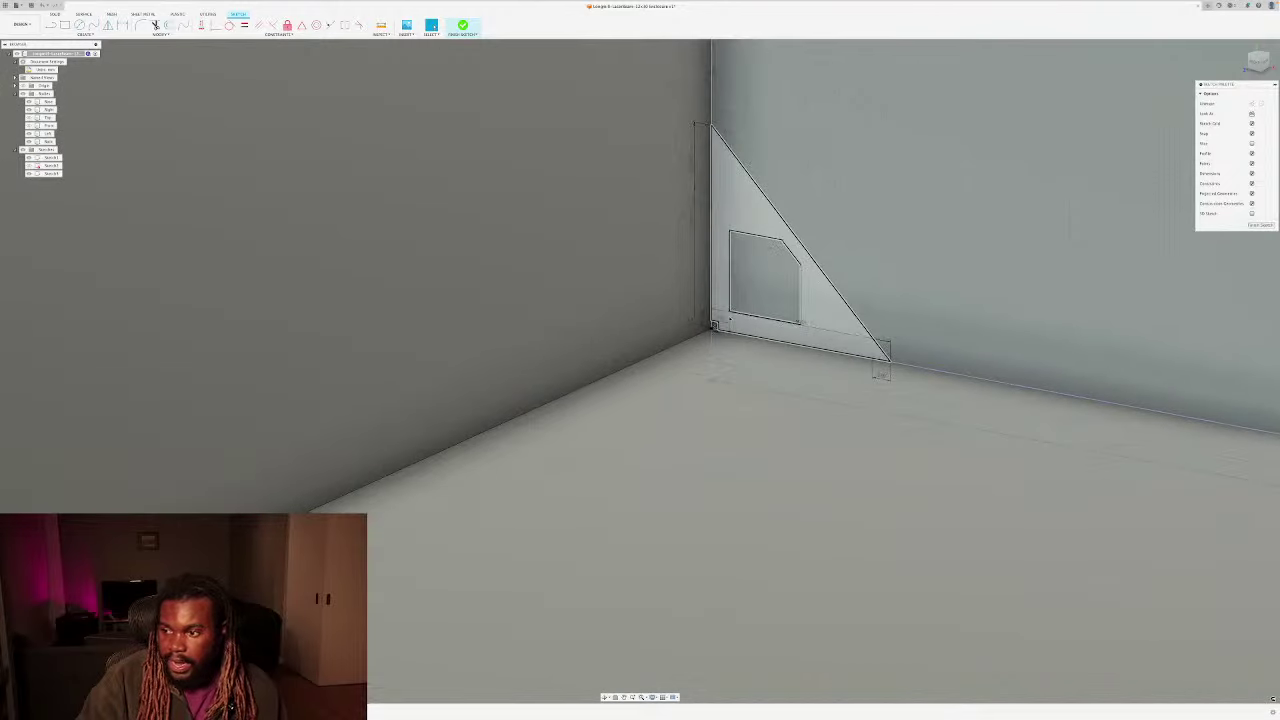
click(730, 319)
right_click(714, 325)
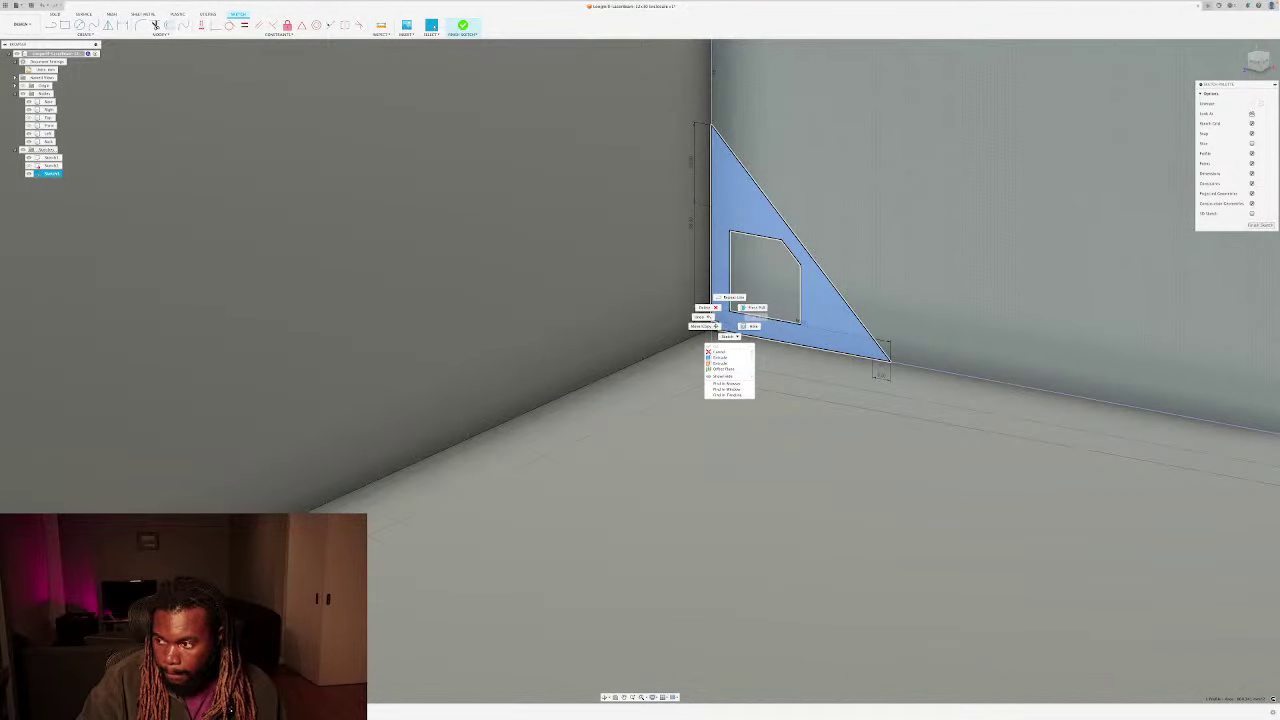
click(1261, 227)
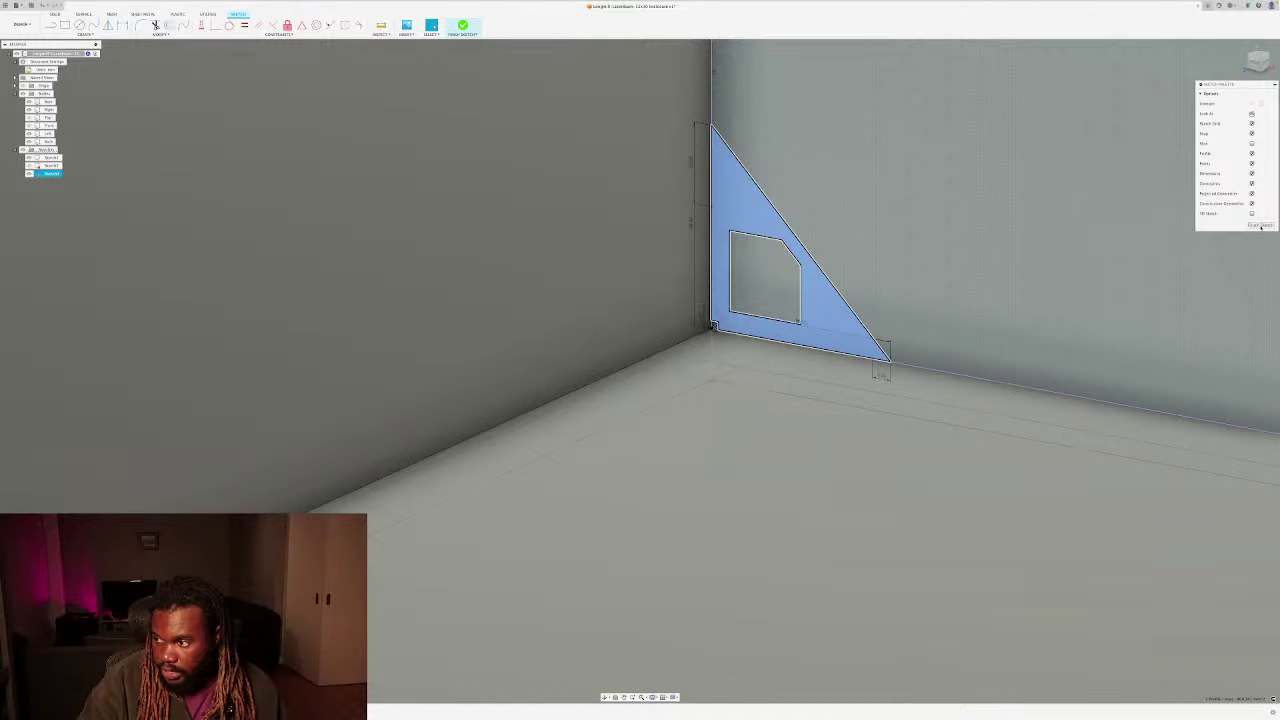
click(1258, 226)
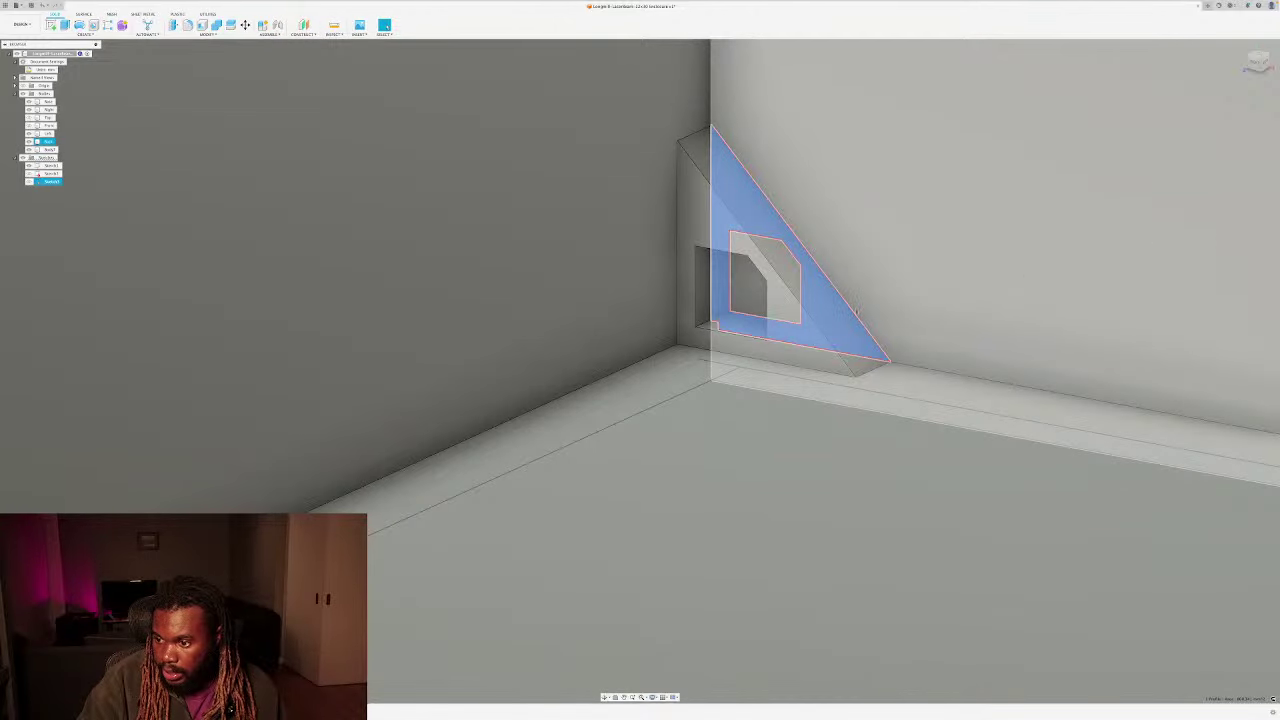
key(e)
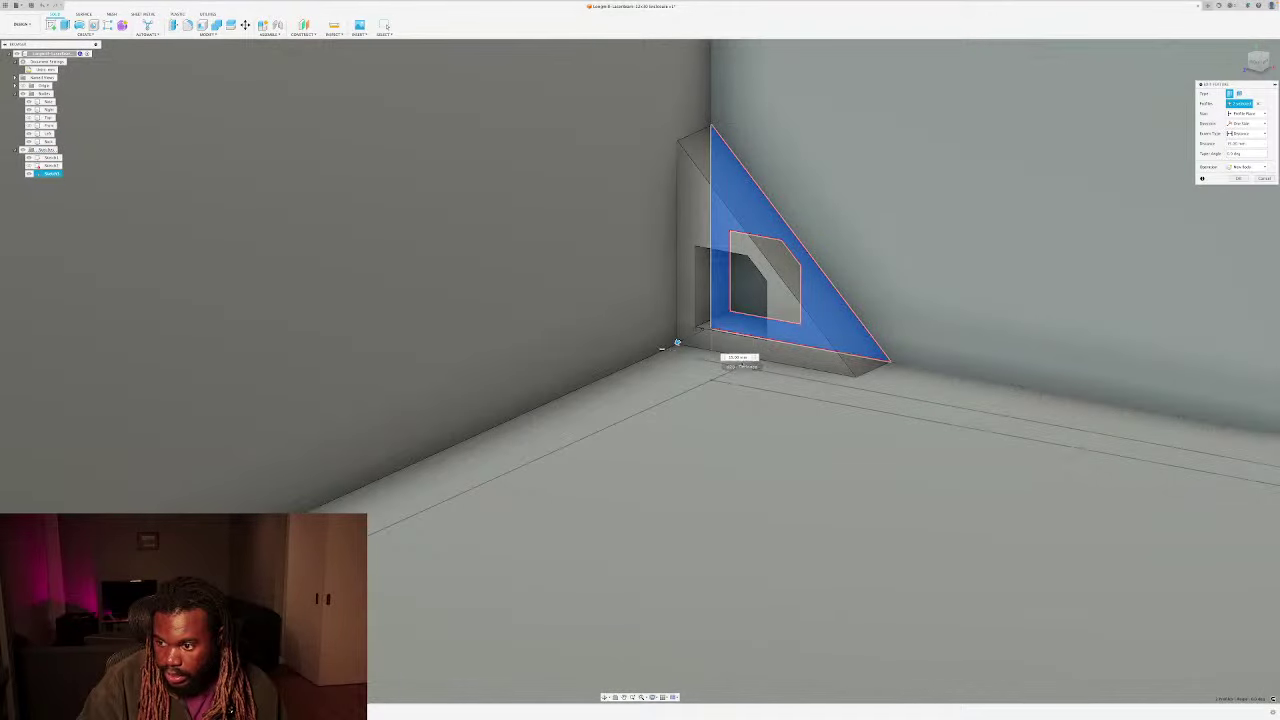
scroll(660, 350, up, 5)
click(680, 346)
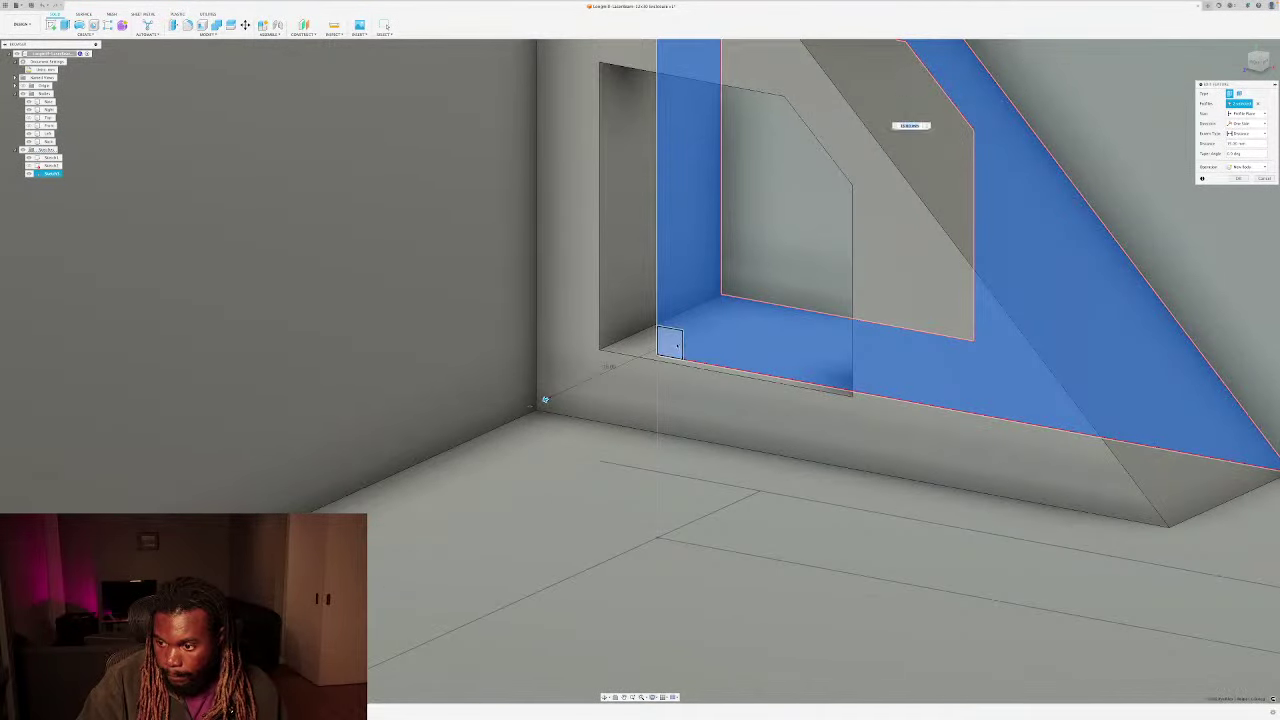
click(1240, 179)
scroll(832, 338, down, 6)
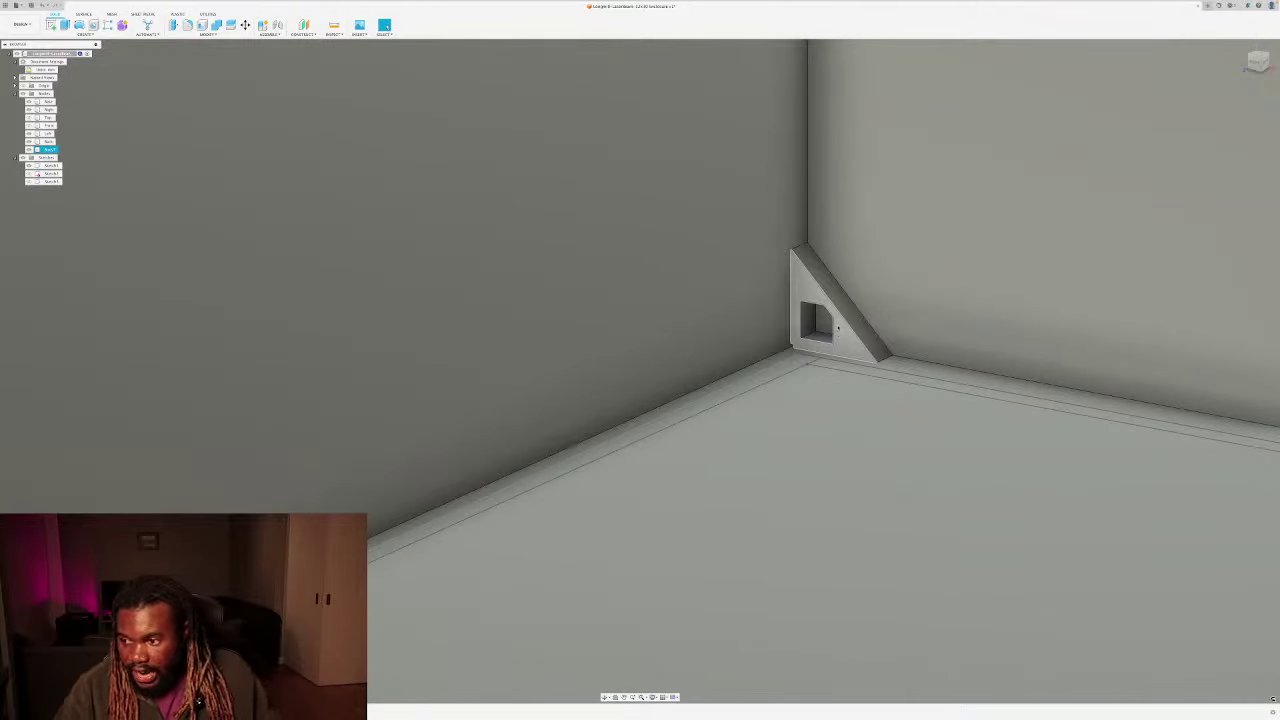
Step: Rename the new triangular bracket body as Bracket 1
click(887, 343)
click(862, 337)
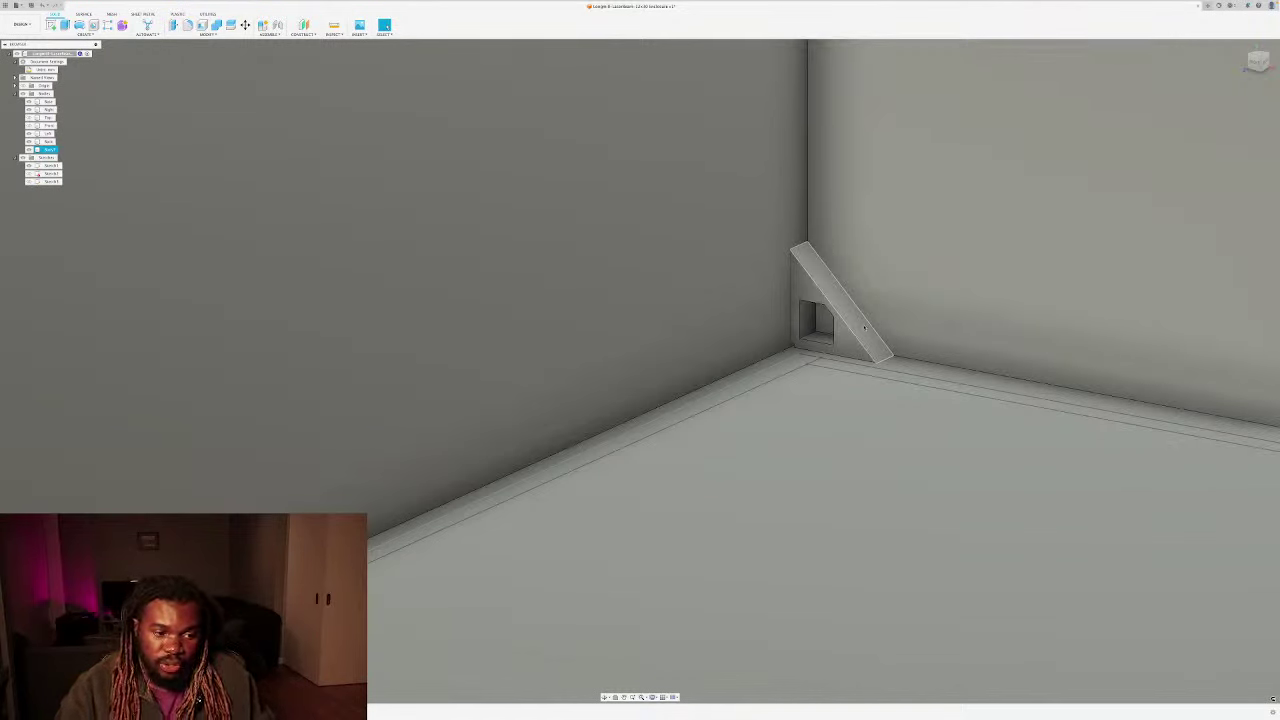
click(254, 148)
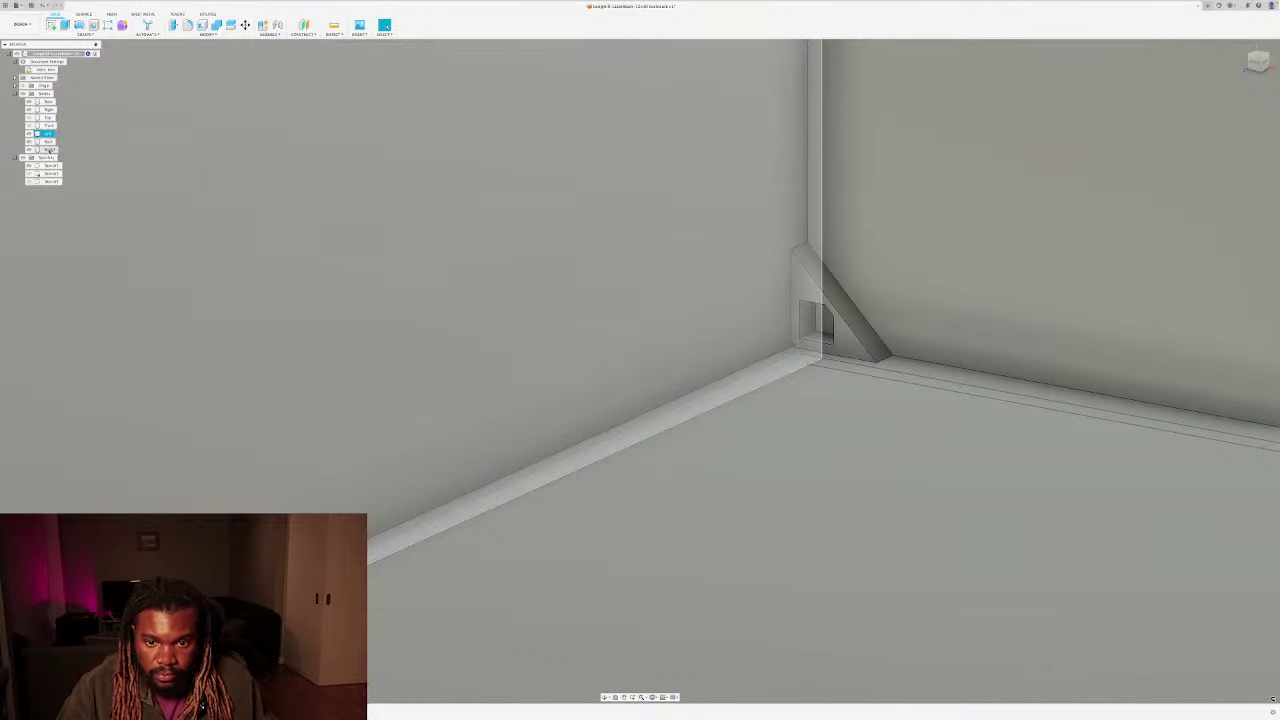
click(48, 149)
double_click(49, 150)
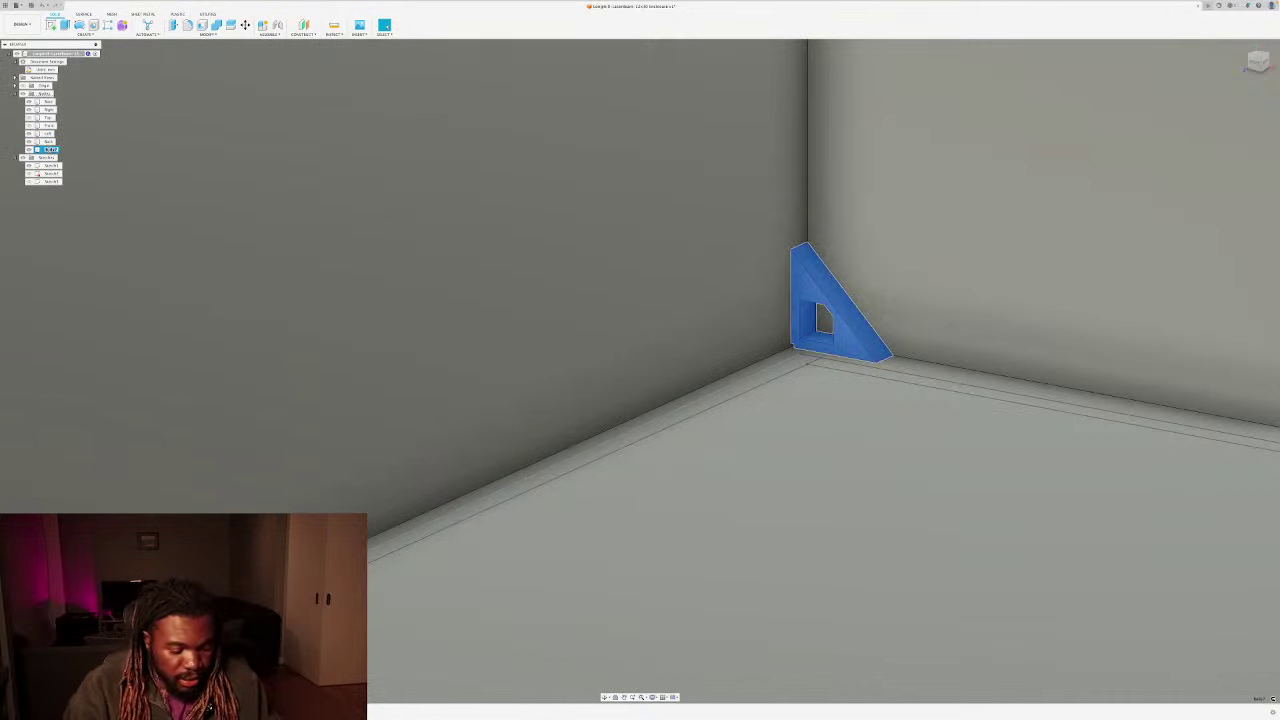
text(Br)
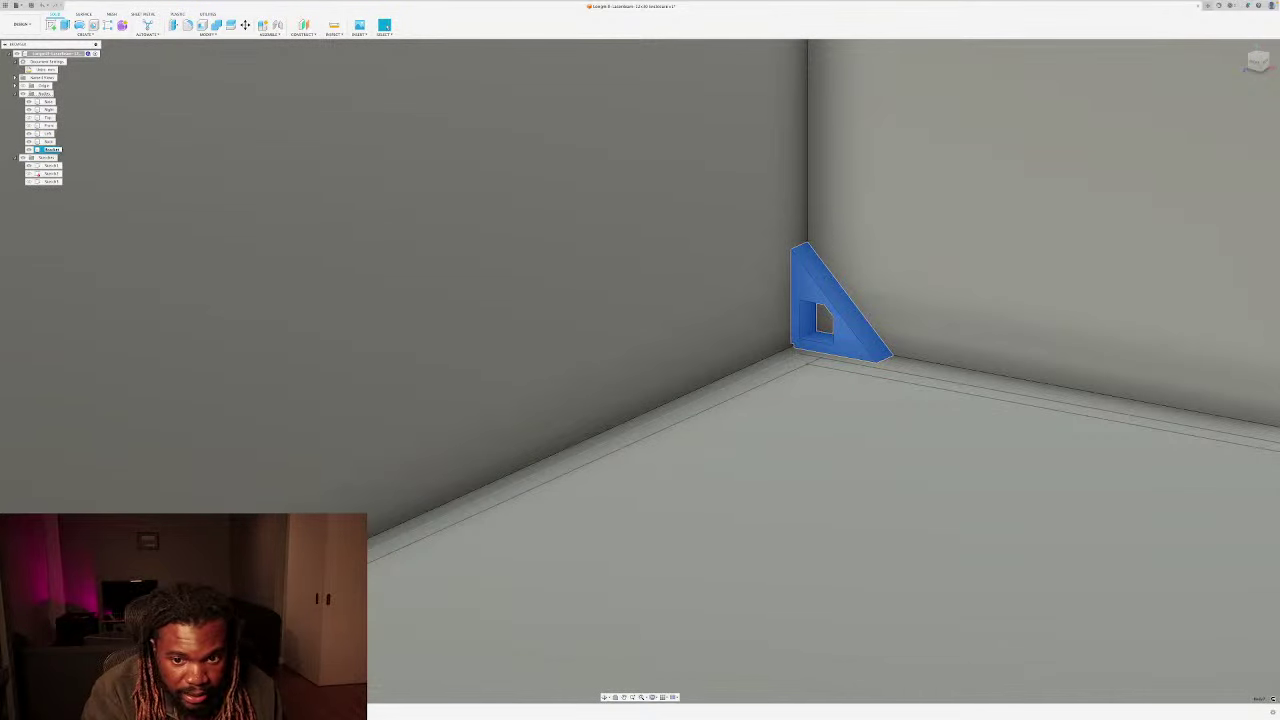
key(Return)
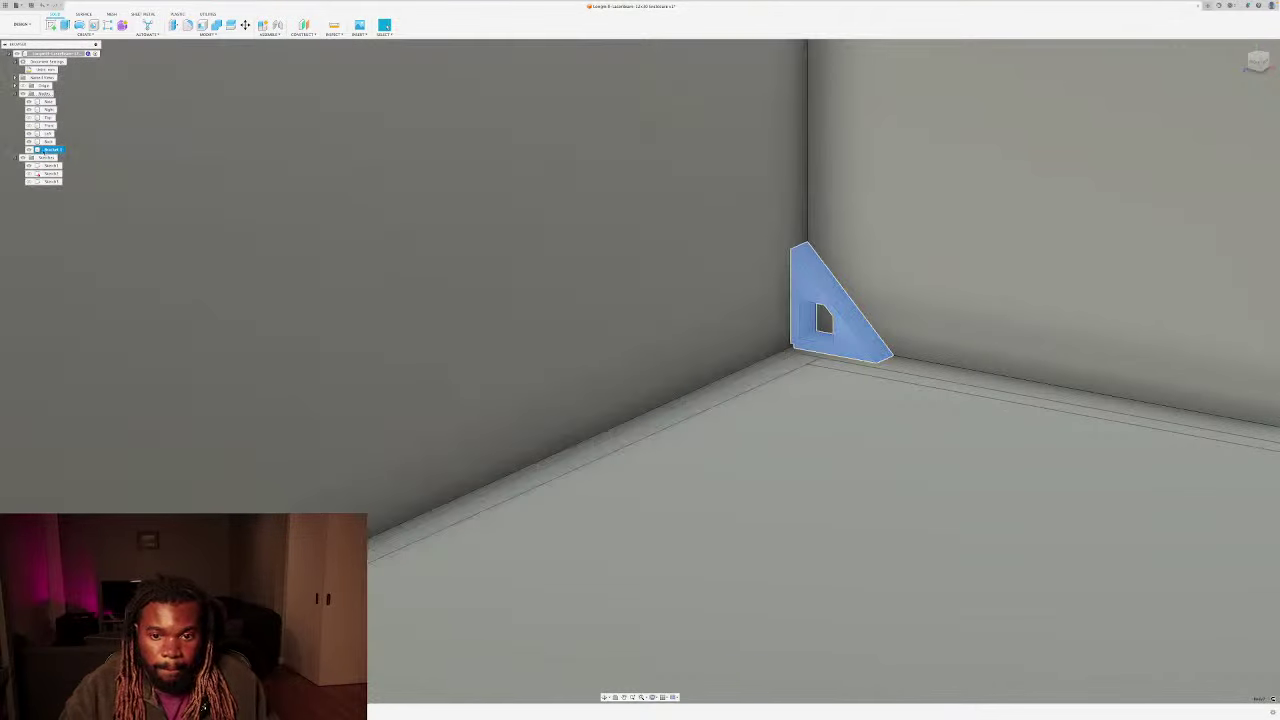
Step: Move the bracket body along the side panel's bottom edge, away from the back corner toward the open front
right_click(48, 151)
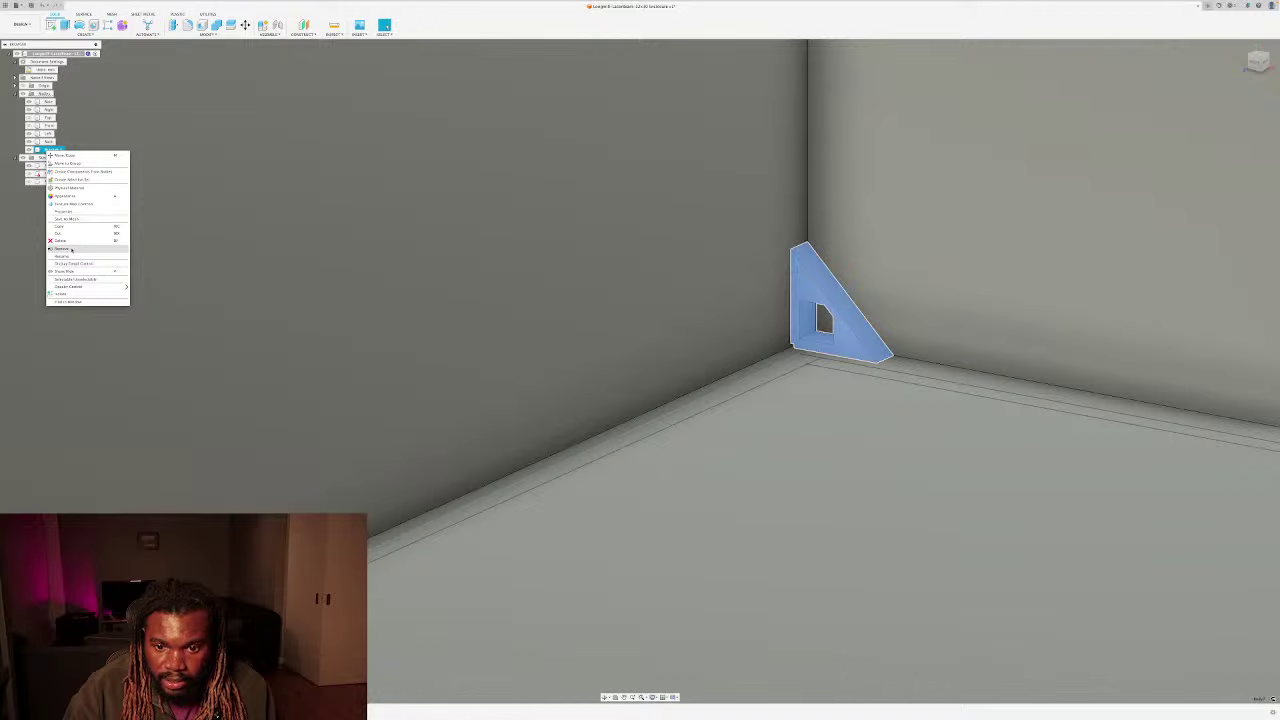
click(63, 155)
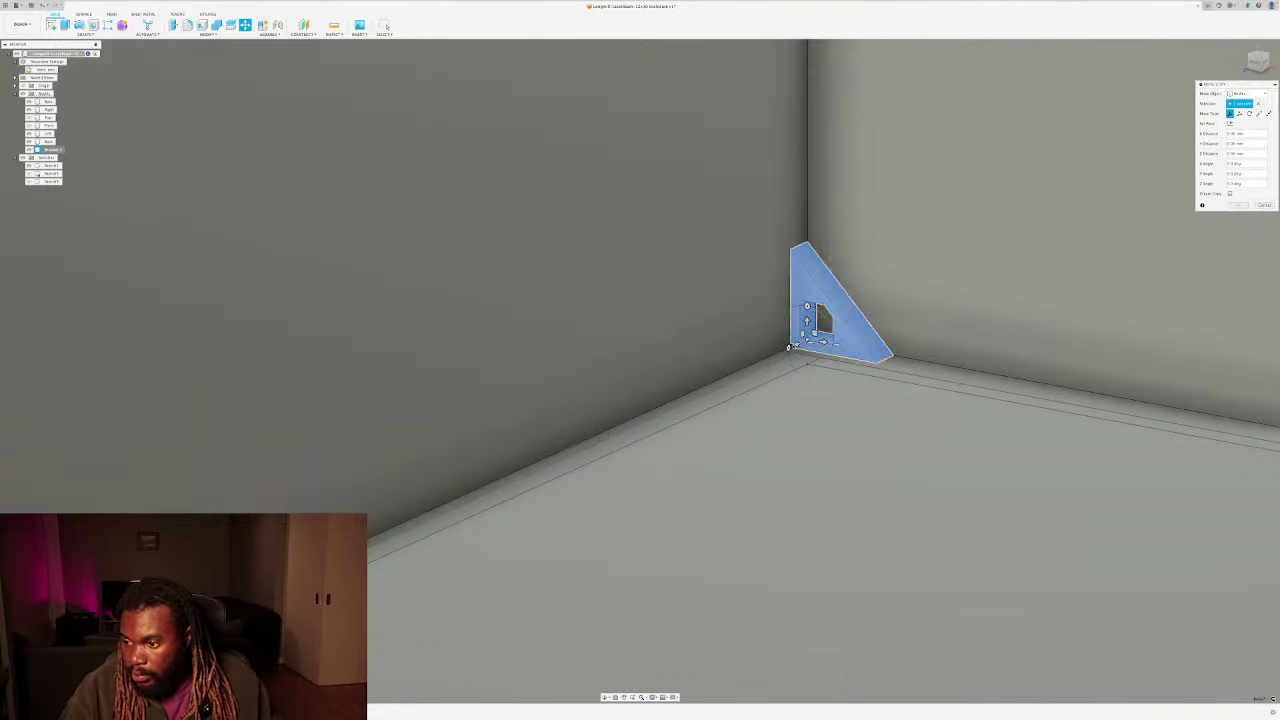
click(795, 346)
drag(795, 346, 630, 416)
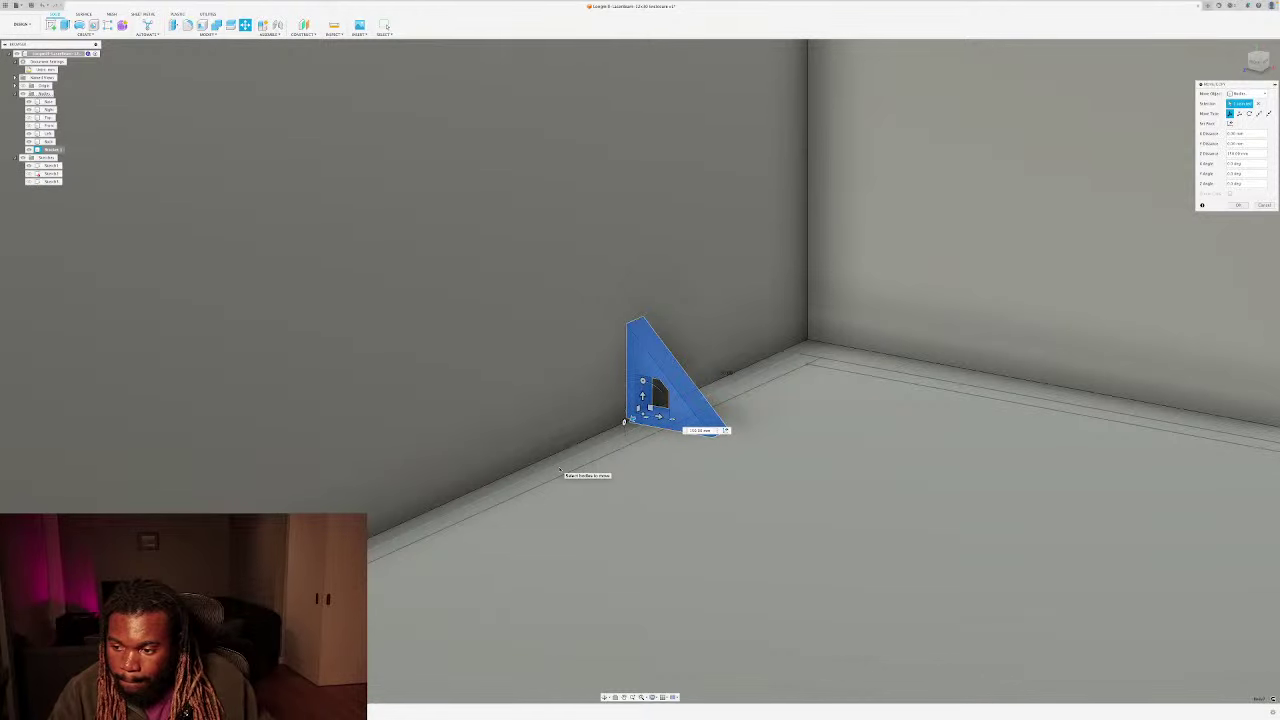
key(Return)
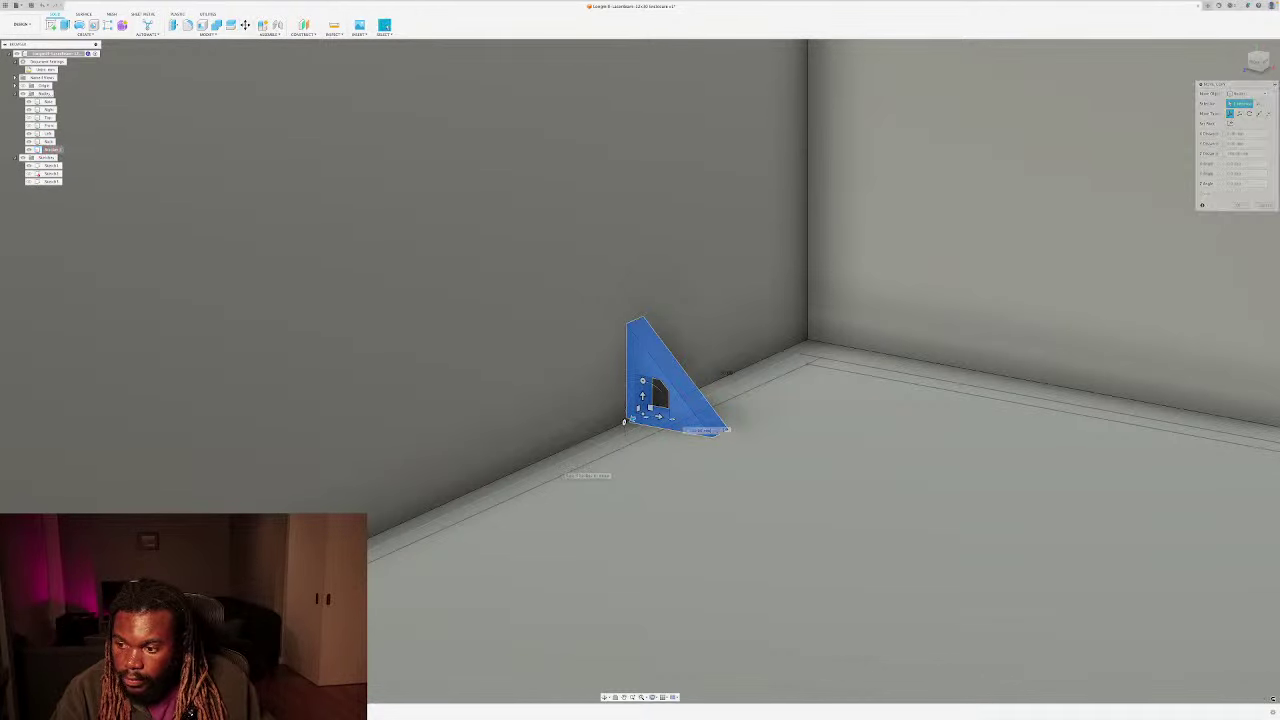
Step: Examine the bracket's position along the side panel and the rest of the enclosure from several angles
scroll(604, 393, down, 3)
scroll(604, 390, down, 3)
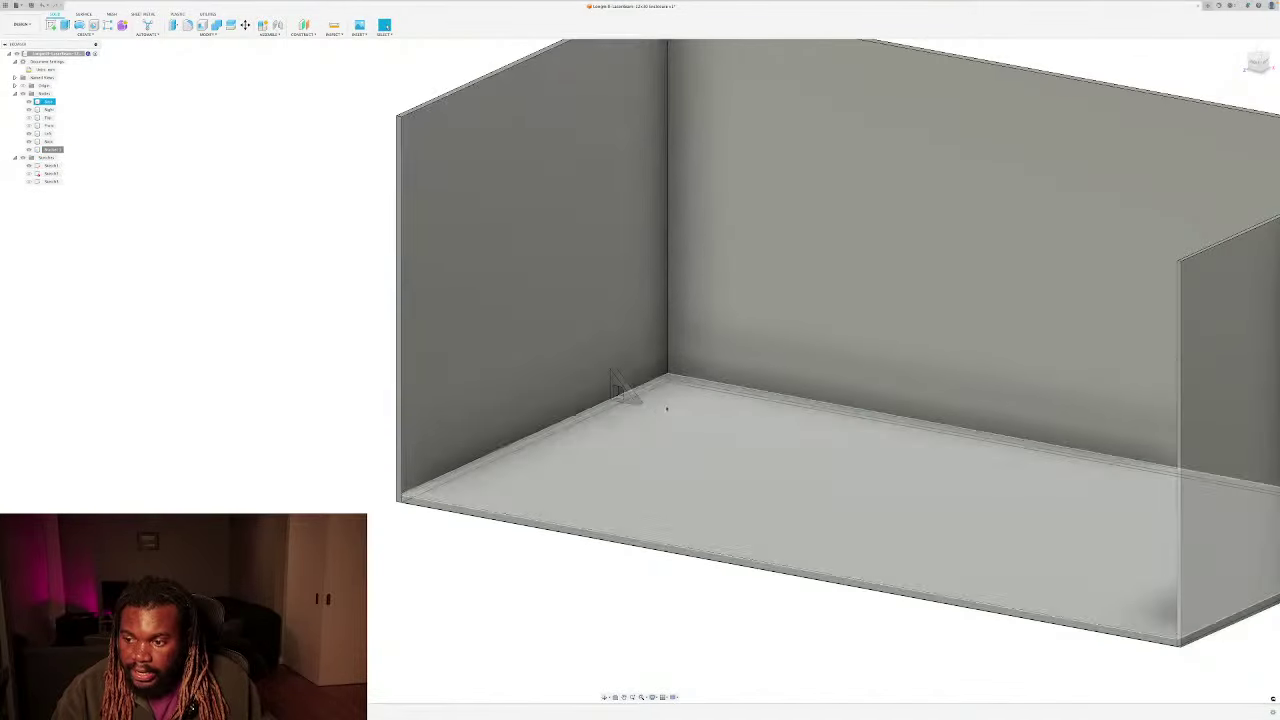
mouse_move(666, 406)
shift+middle_down()
mouse_move(623, 423)
mouse_move(674, 403)
mouse_move(671, 420)
shift+middle_up()
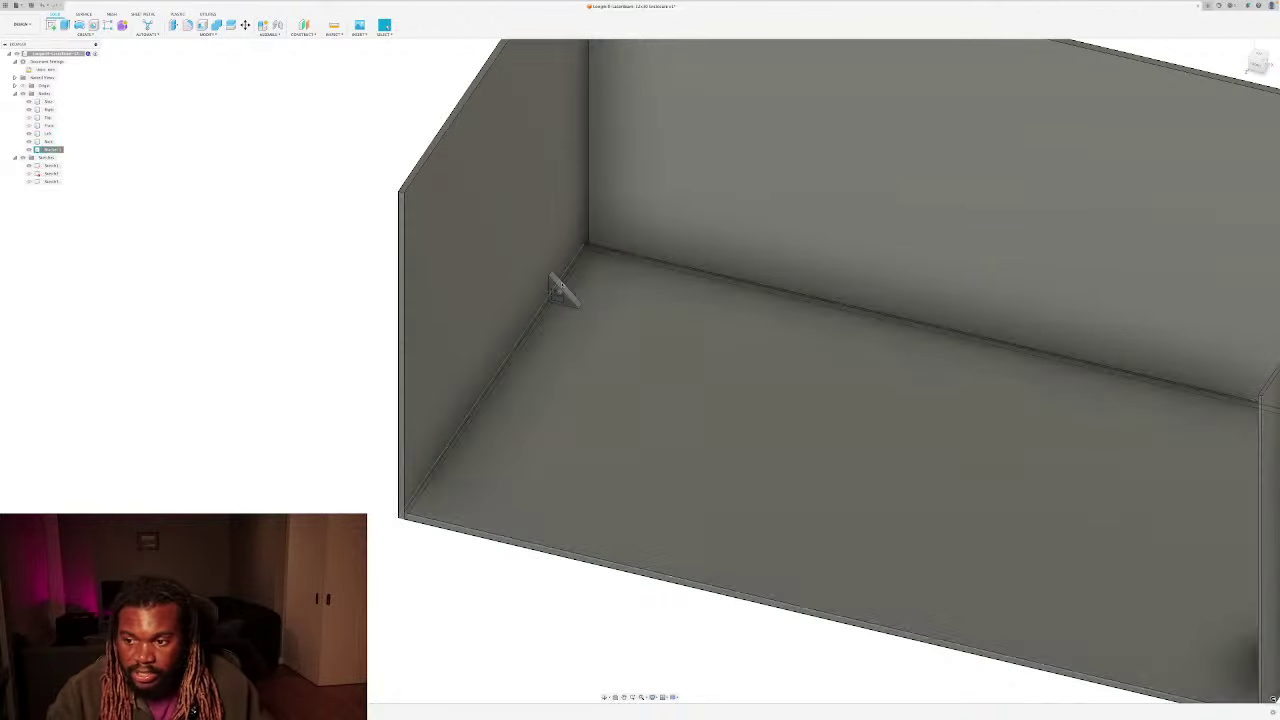
scroll(550, 292, up, 3)
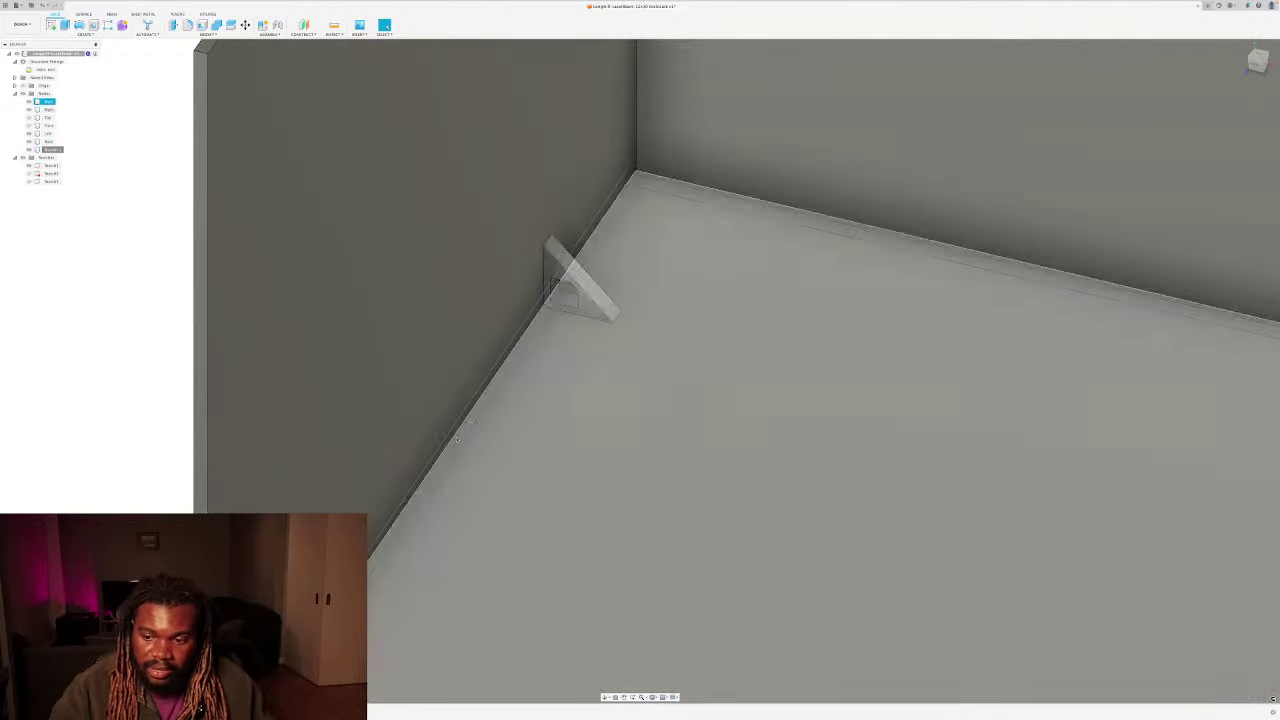
scroll(457, 438, down, 3)
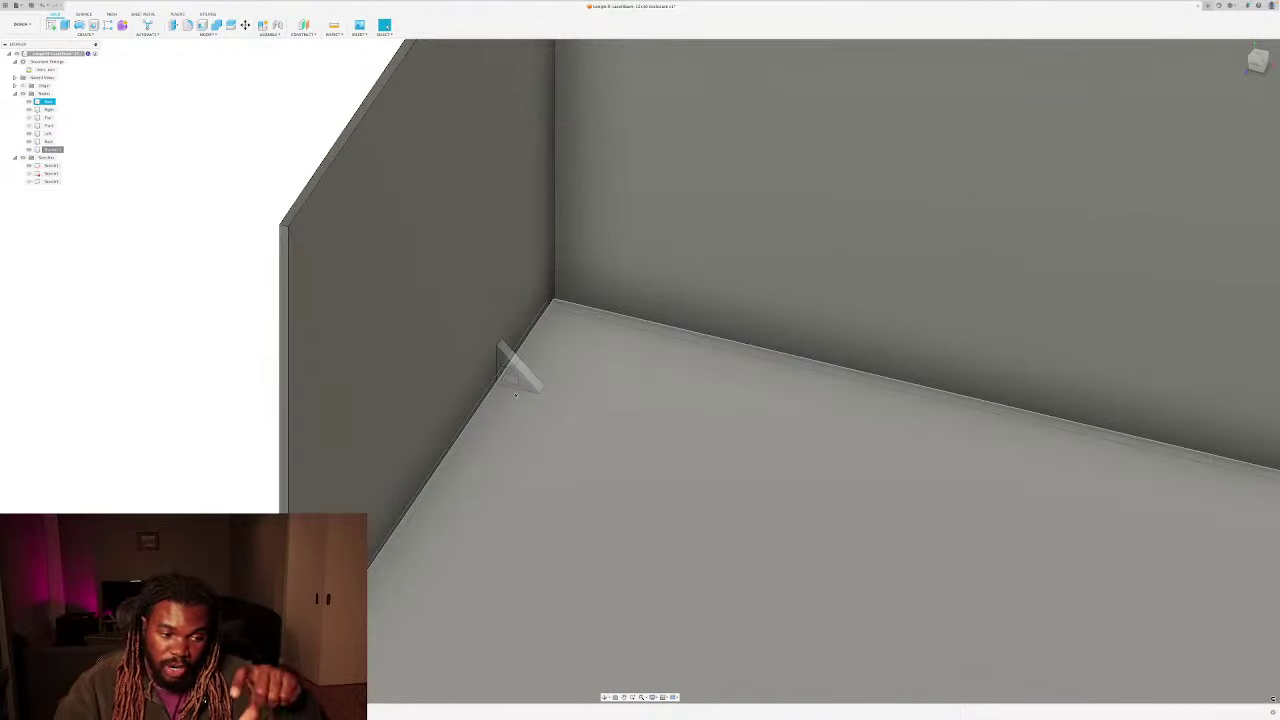
scroll(632, 225, up, 1)
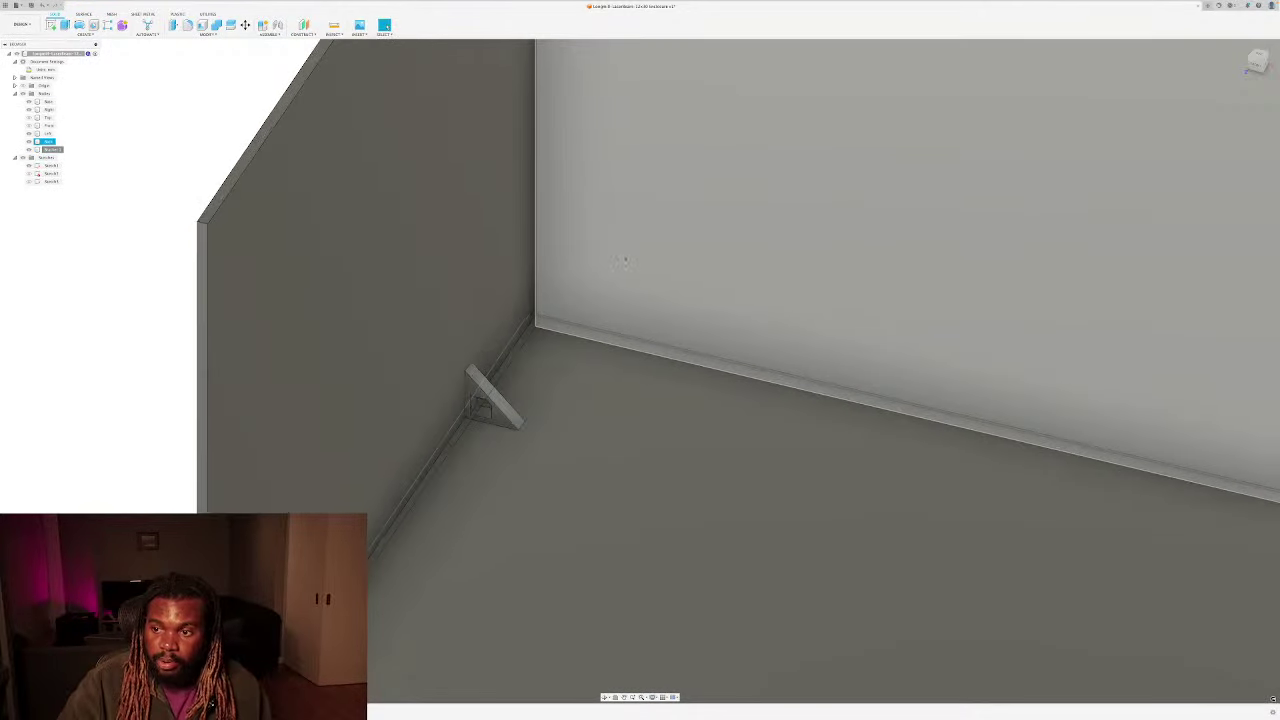
scroll(627, 260, down, 2)
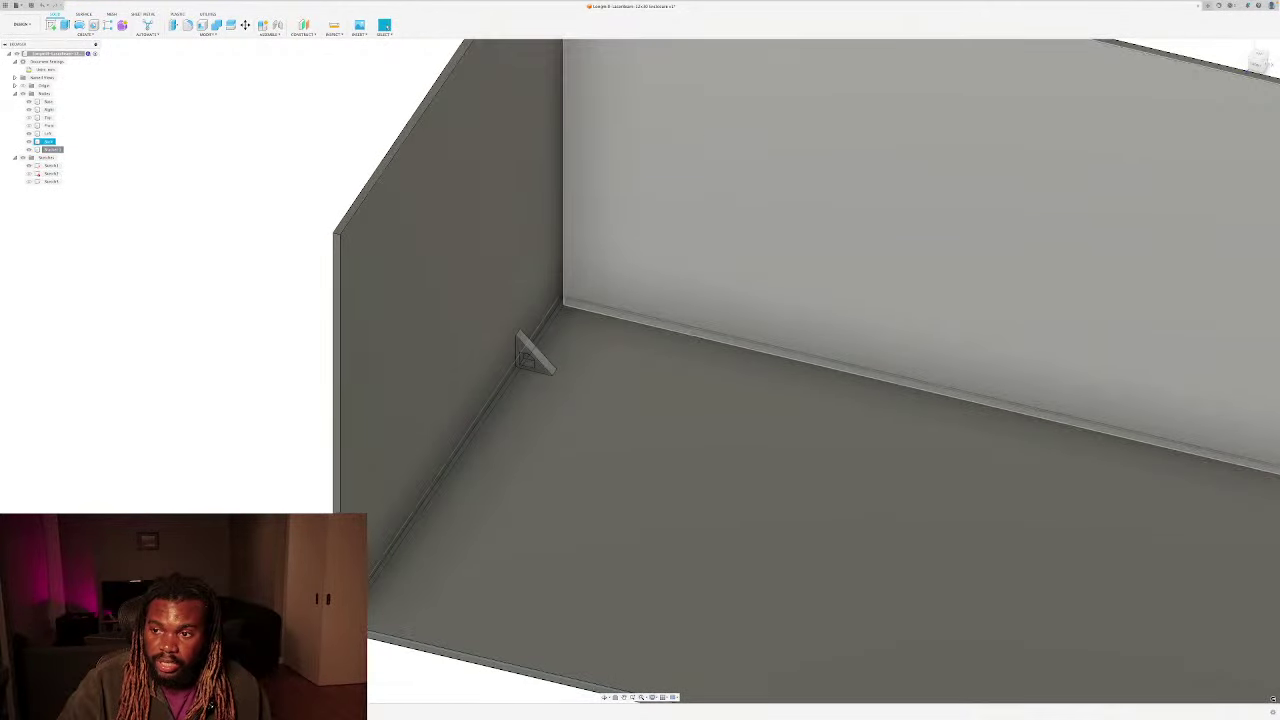
scroll(728, 216, down, 2)
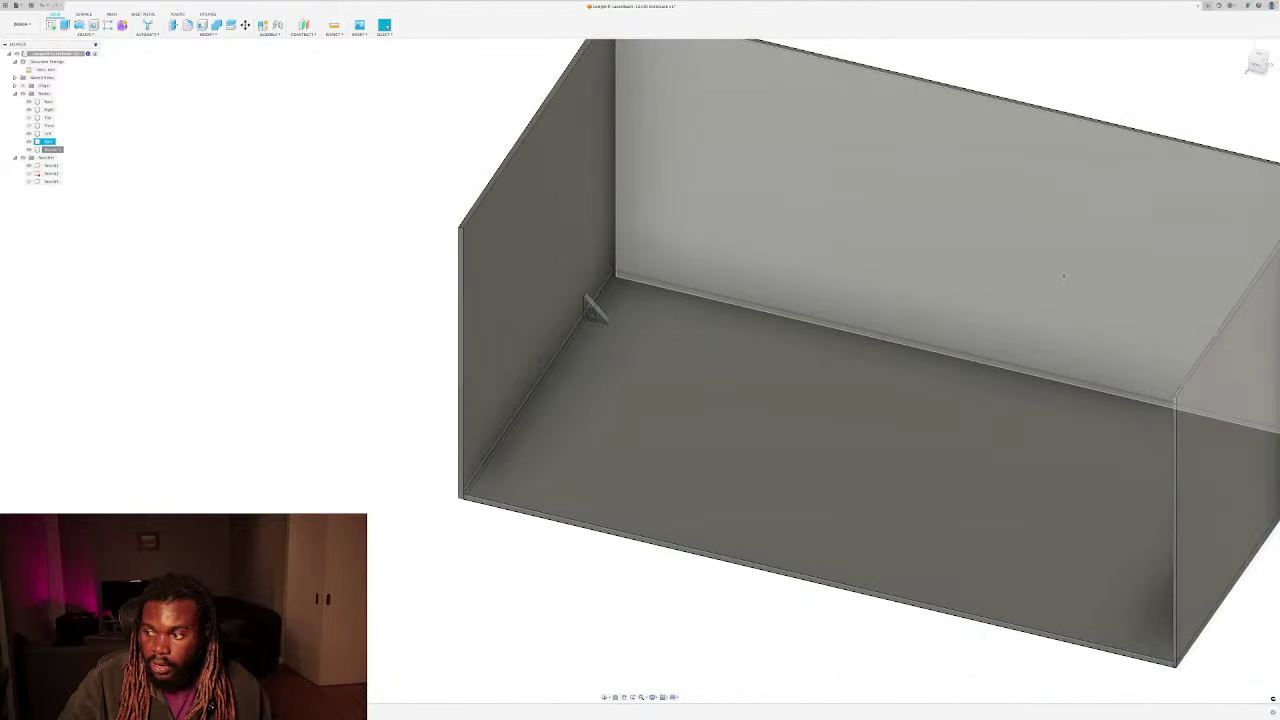
middle_drag(1065, 279, 840, 238)
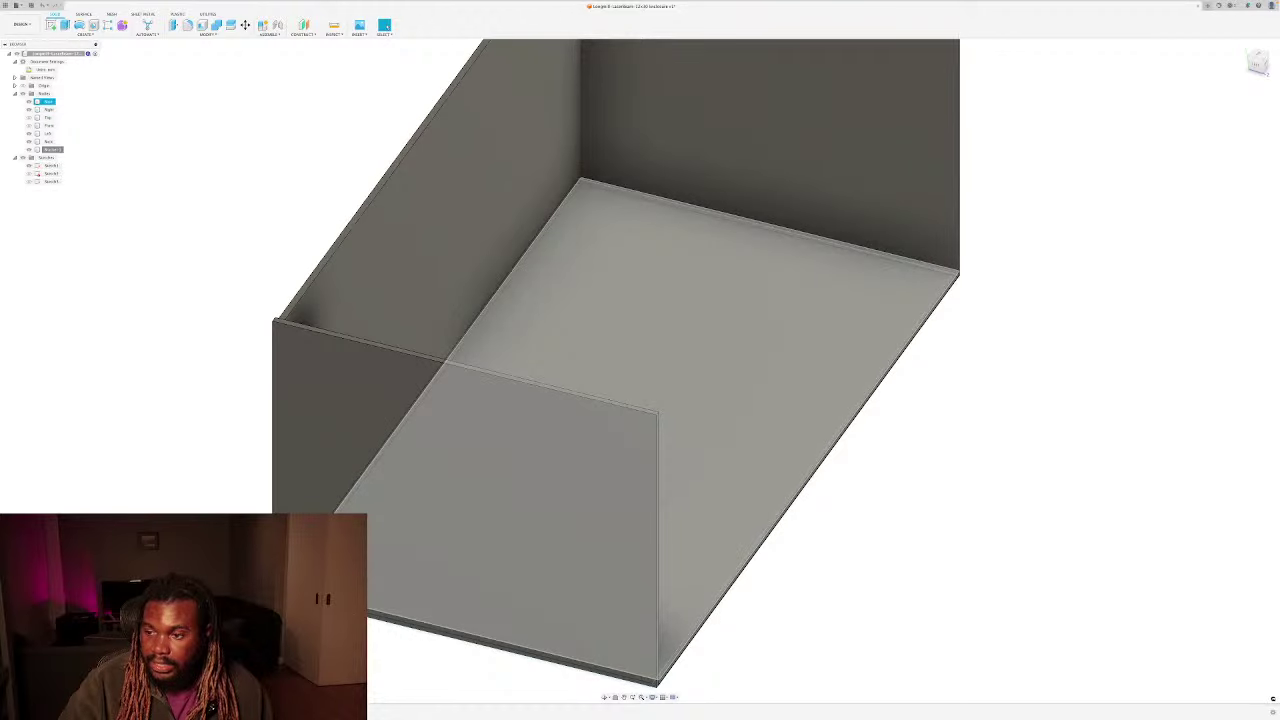
Step: Show the hidden Front and Top bodies to view the enclosure fully closed
scroll(709, 209, down, 3)
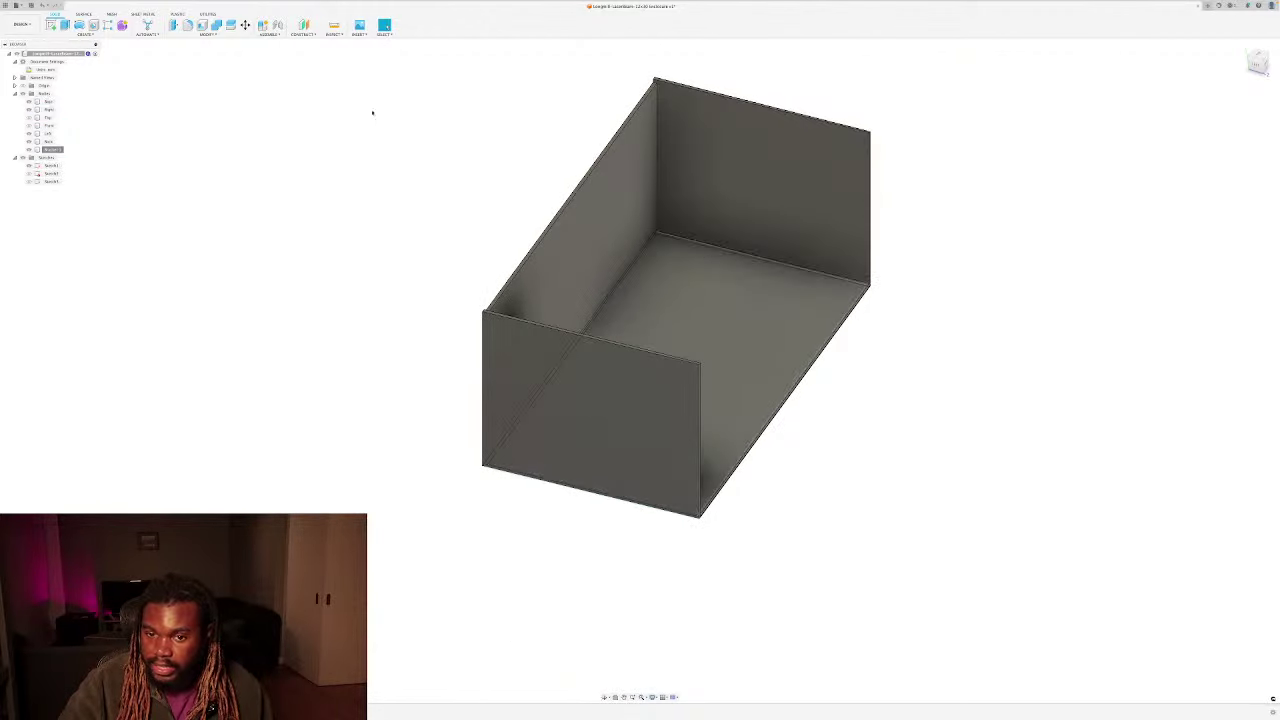
click(29, 133)
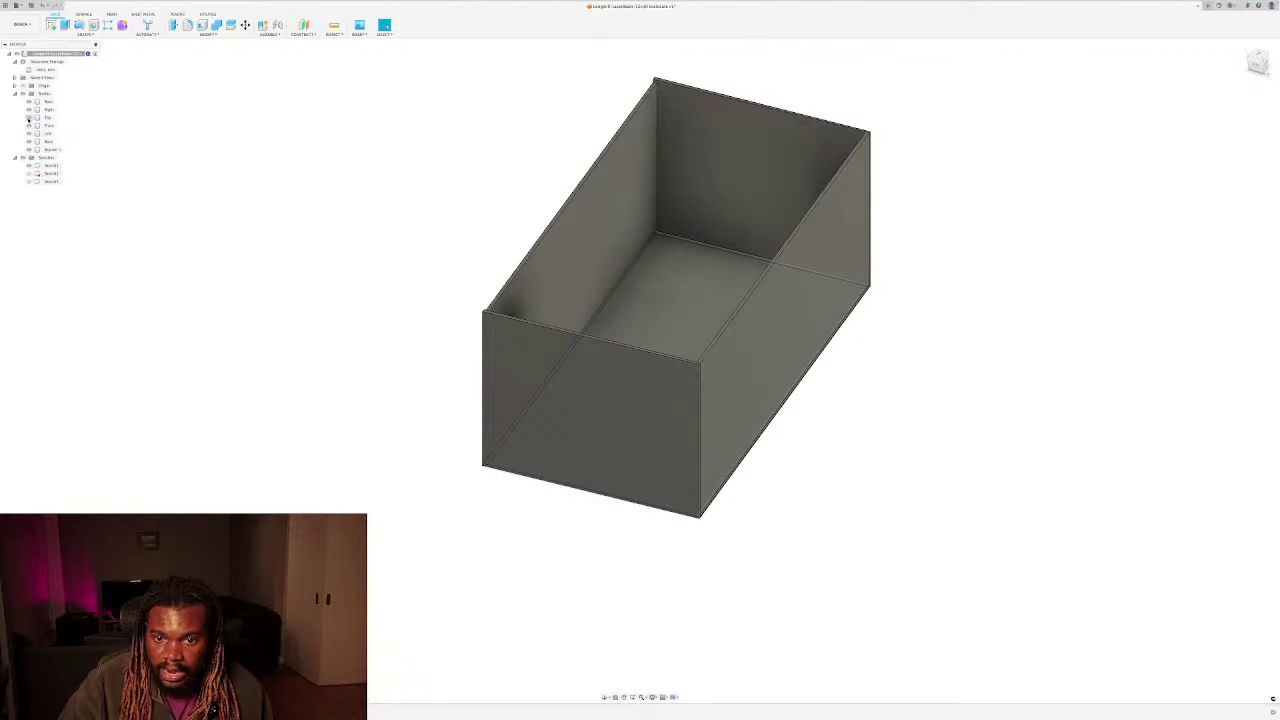
click(29, 117)
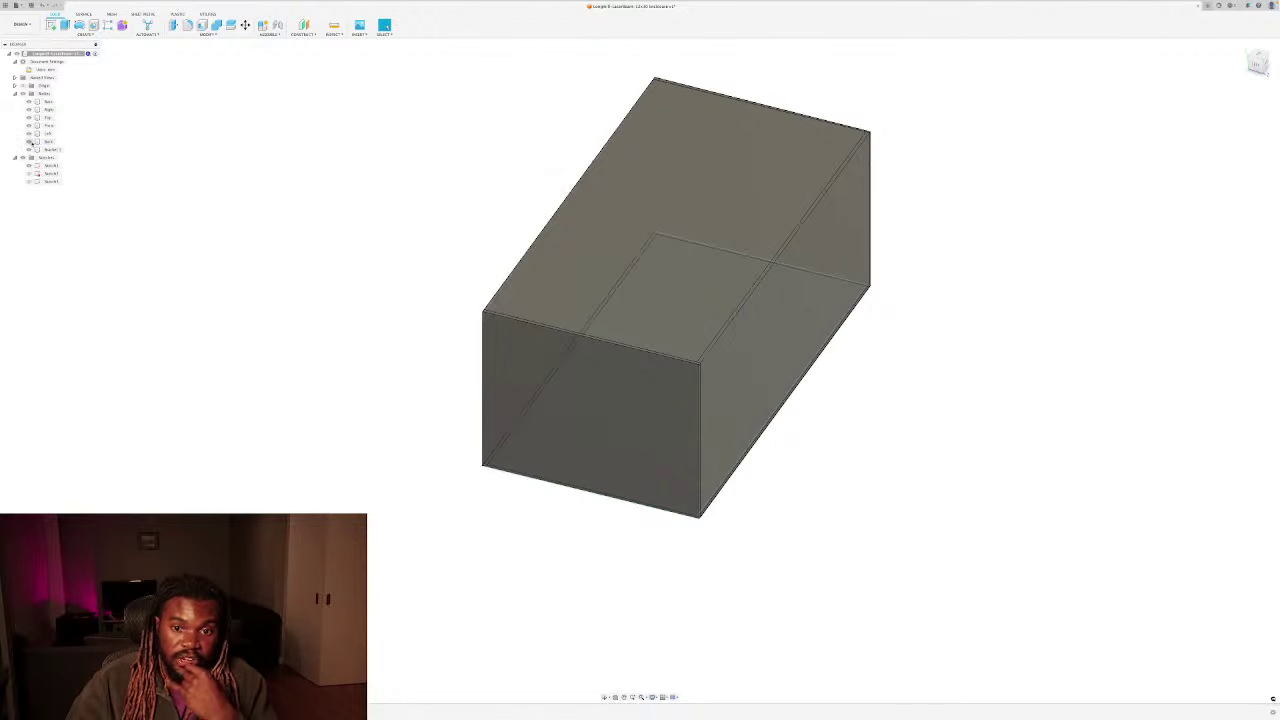
click(40, 142)
key(Escape)
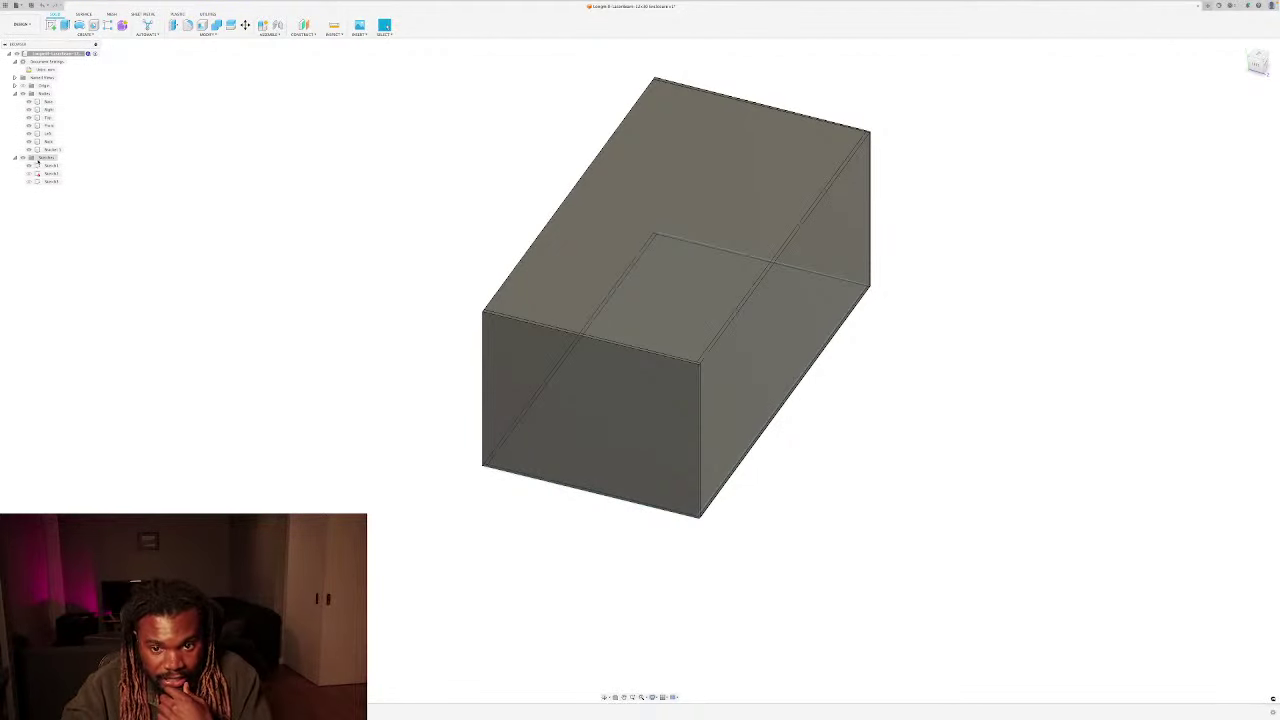
Step: Hide the Top and Front bodies and inspect the enclosure's left, back and base panels
click(29, 117)
click(29, 125)
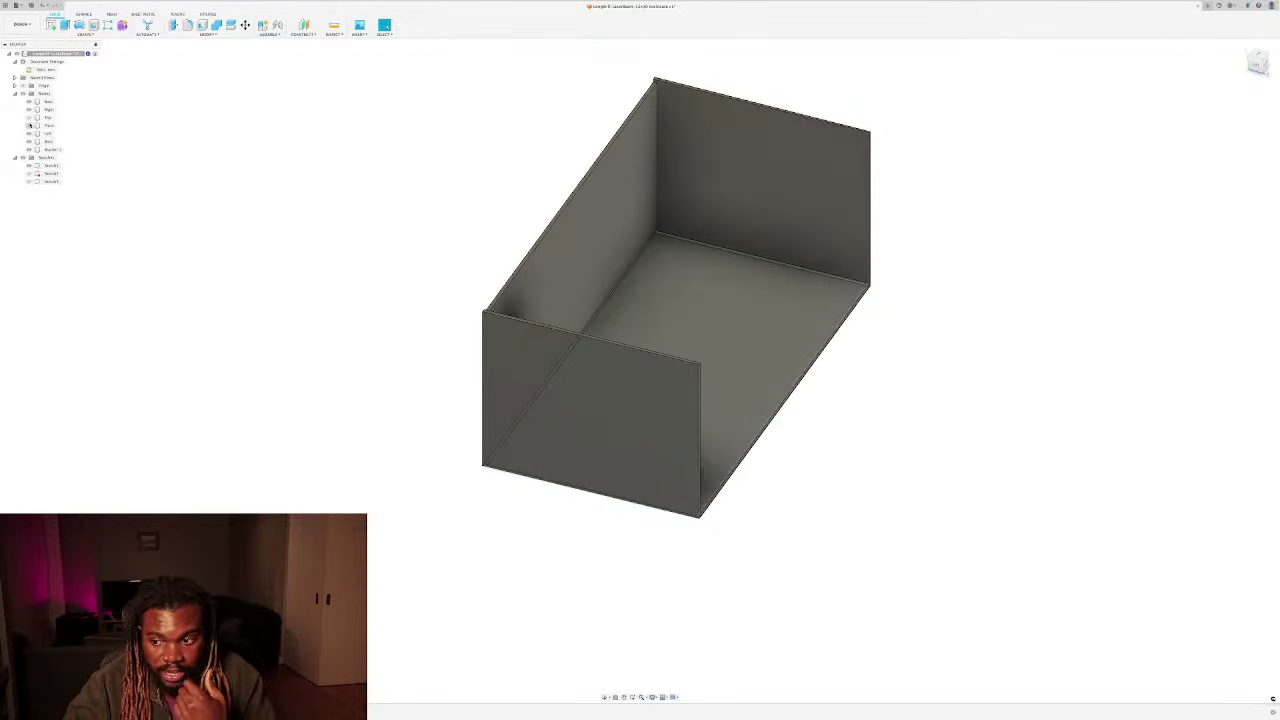
shift+middle_drag(437, 237, 390, 219)
scroll(390, 220, up, 4)
shift+middle_drag(373, 274, 401, 289)
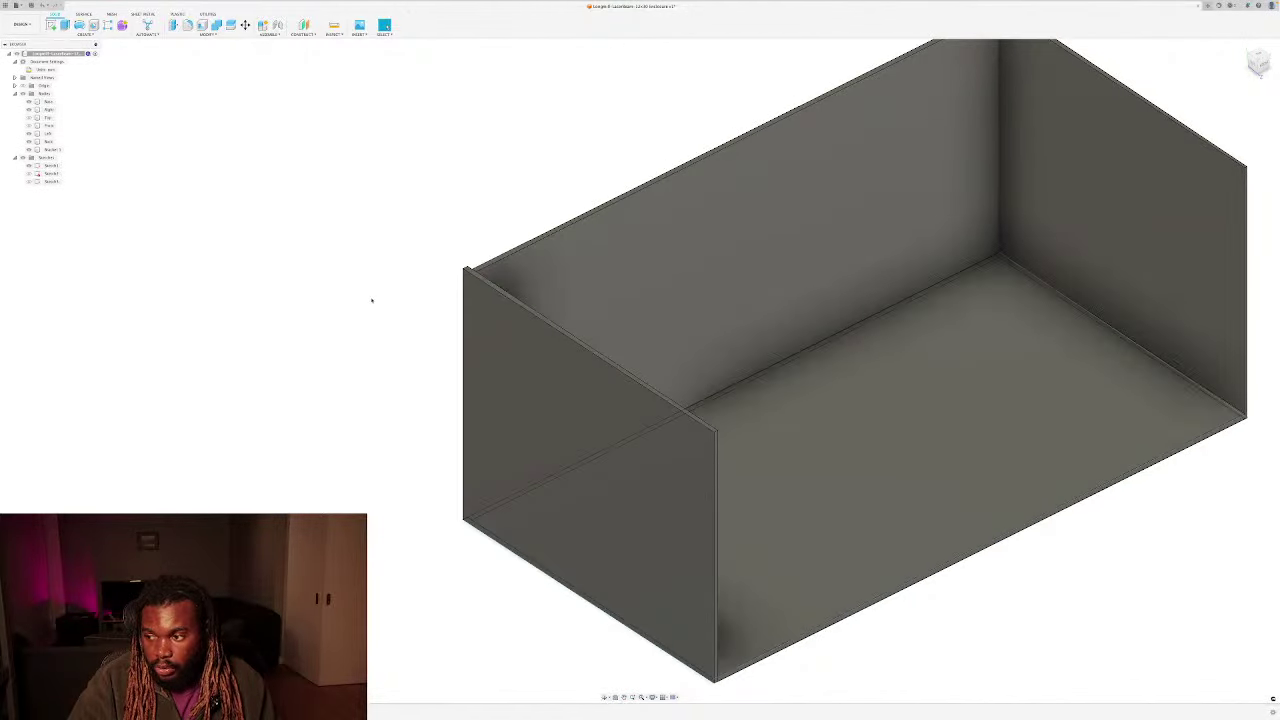
scroll(414, 275, down, 3)
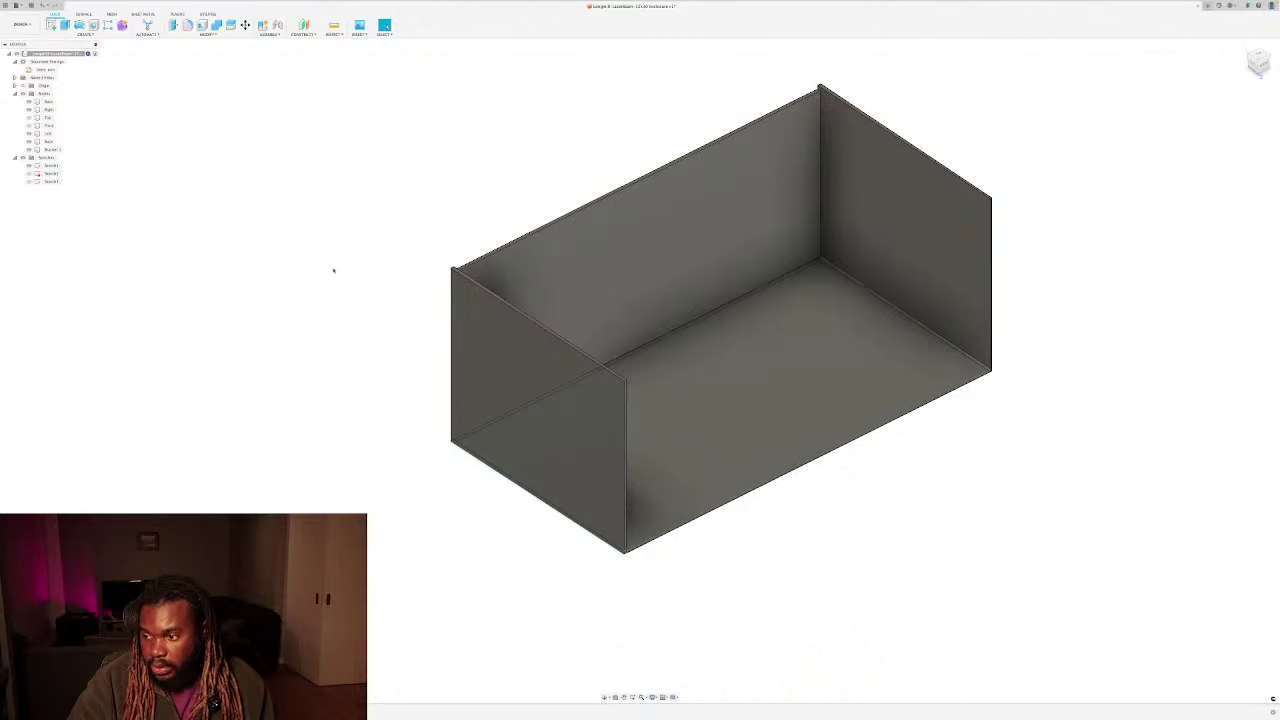
click(500, 330)
click(386, 286)
click(500, 330)
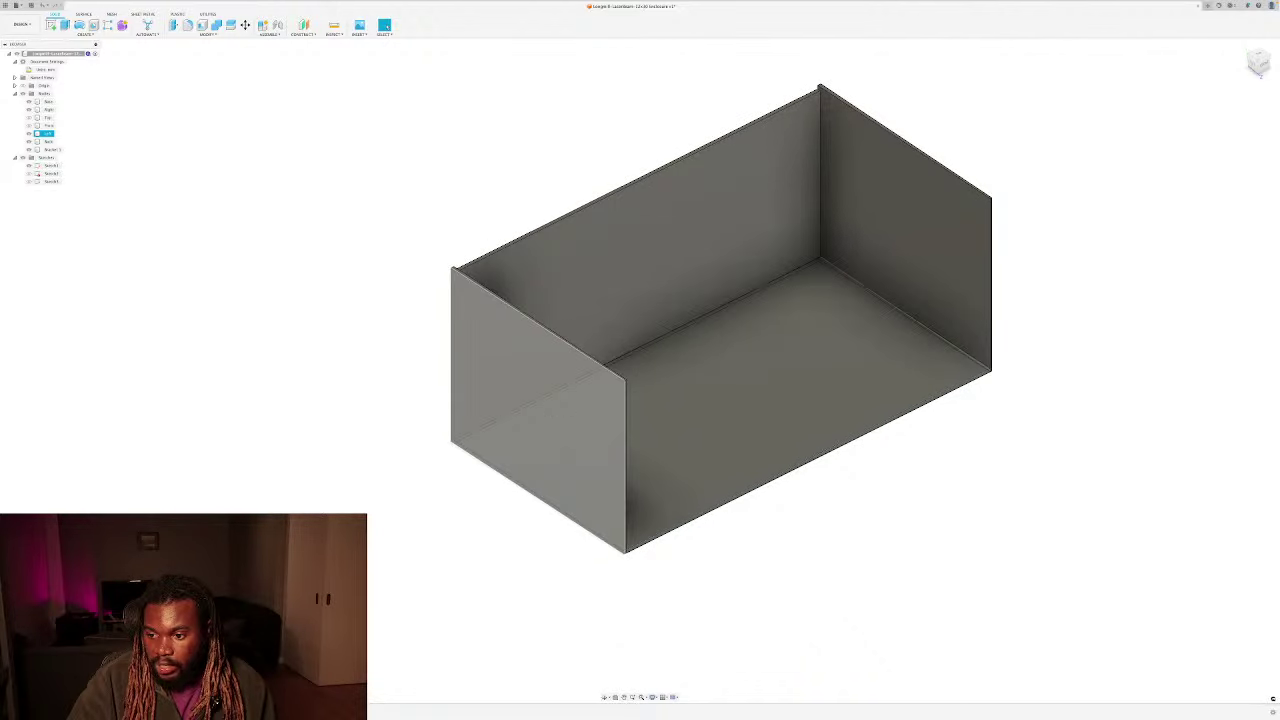
key(v)
click(48, 102)
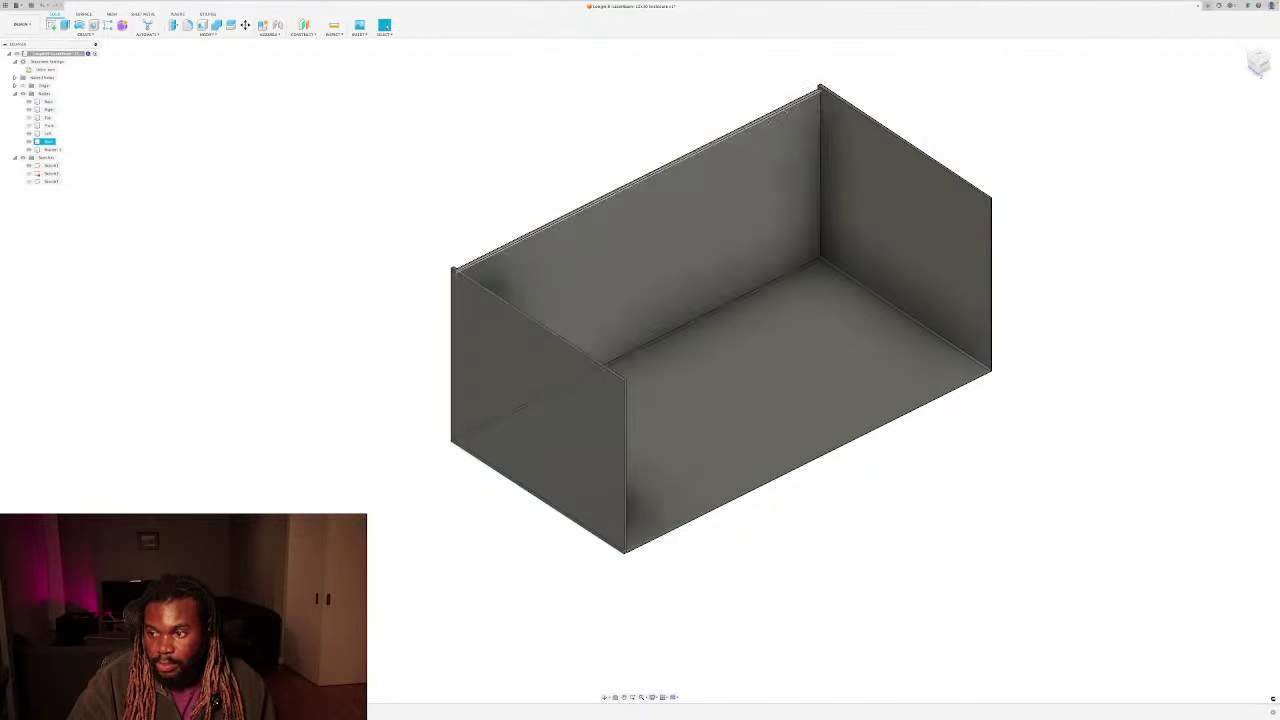
click(921, 468)
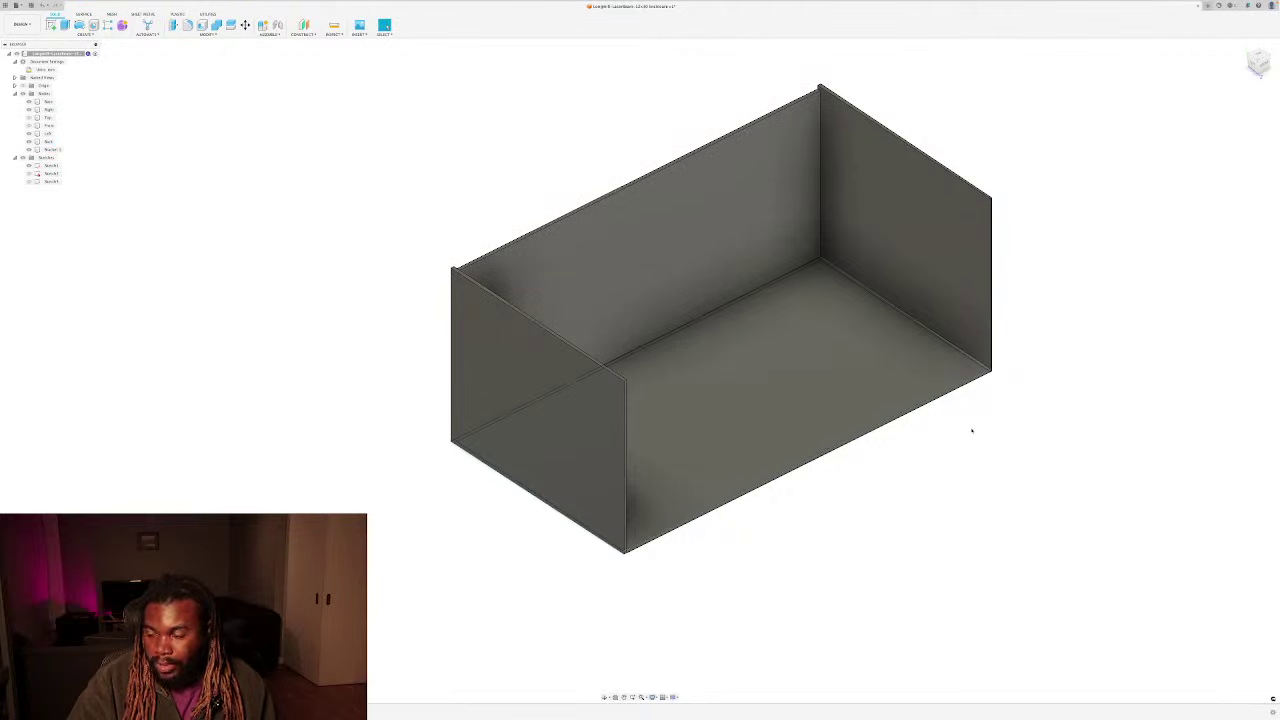
click(975, 370)
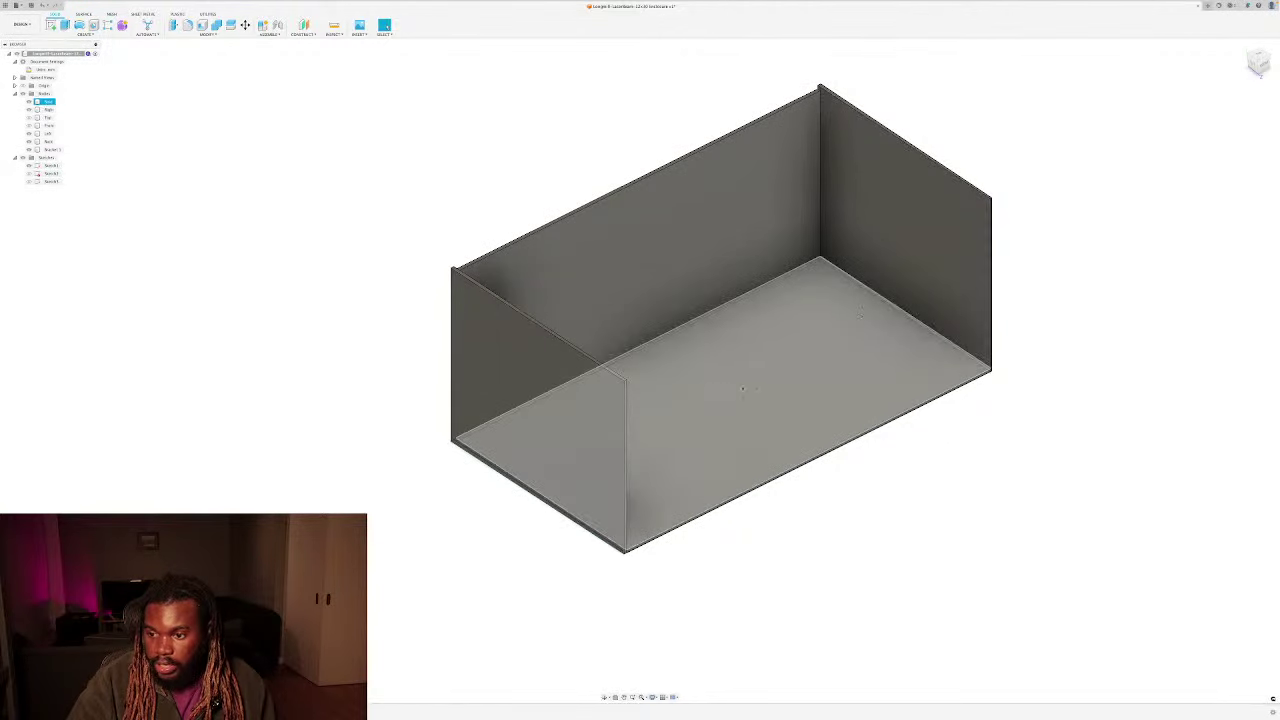
Step: Examine the upper corner joint between the left and back panels and the bracket's place inside the enclosure
shift+middle_drag(806, 408, 755, 405)
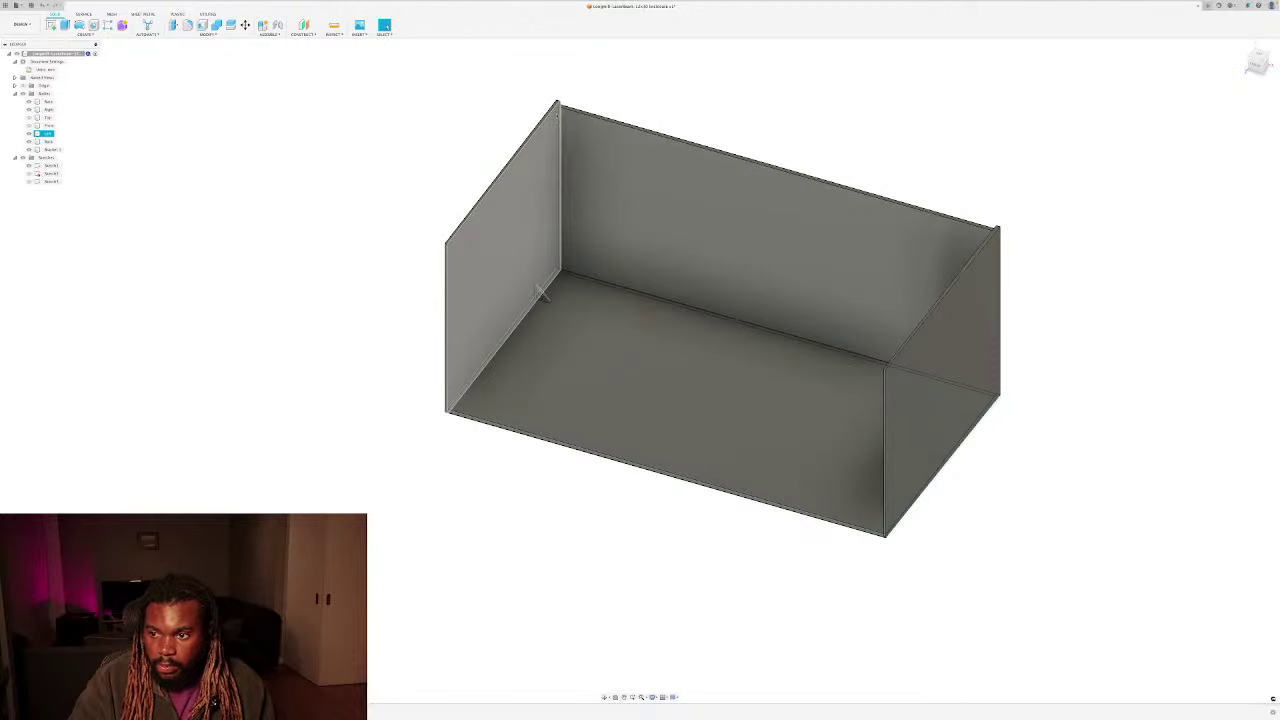
scroll(560, 98, up, 3)
scroll(563, 122, up, 4)
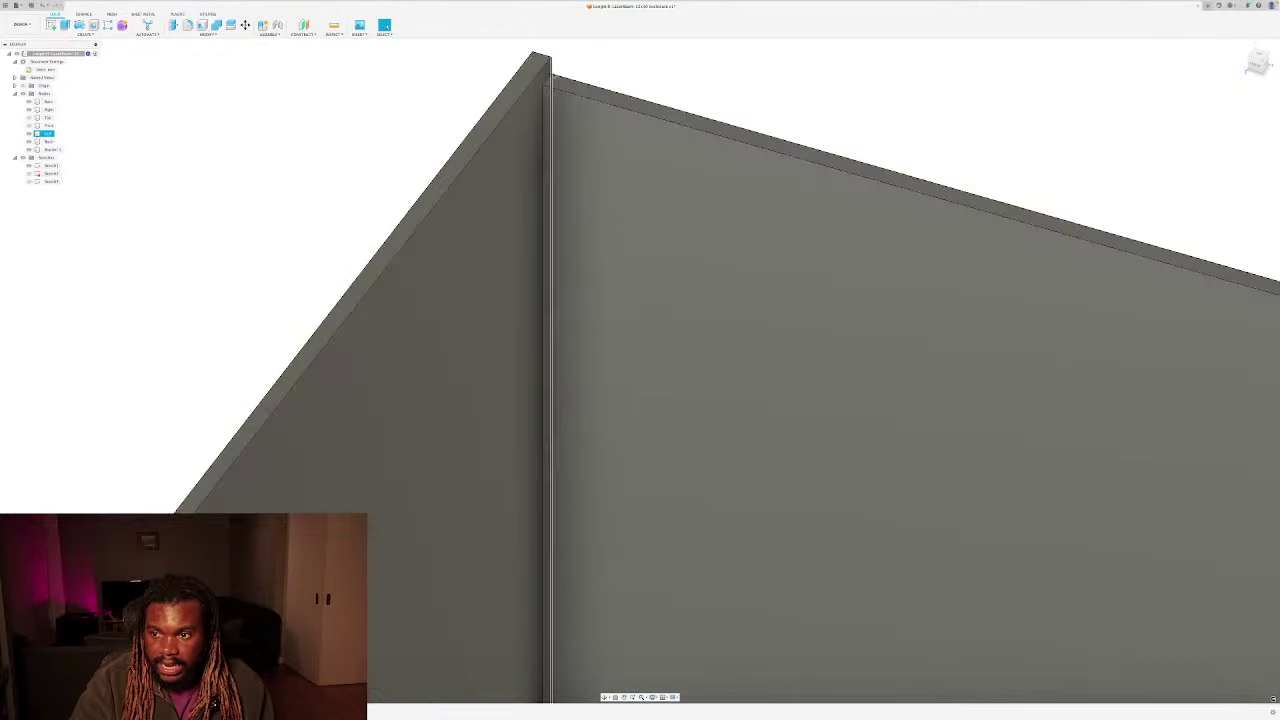
click(574, 122)
scroll(574, 122, down, 5)
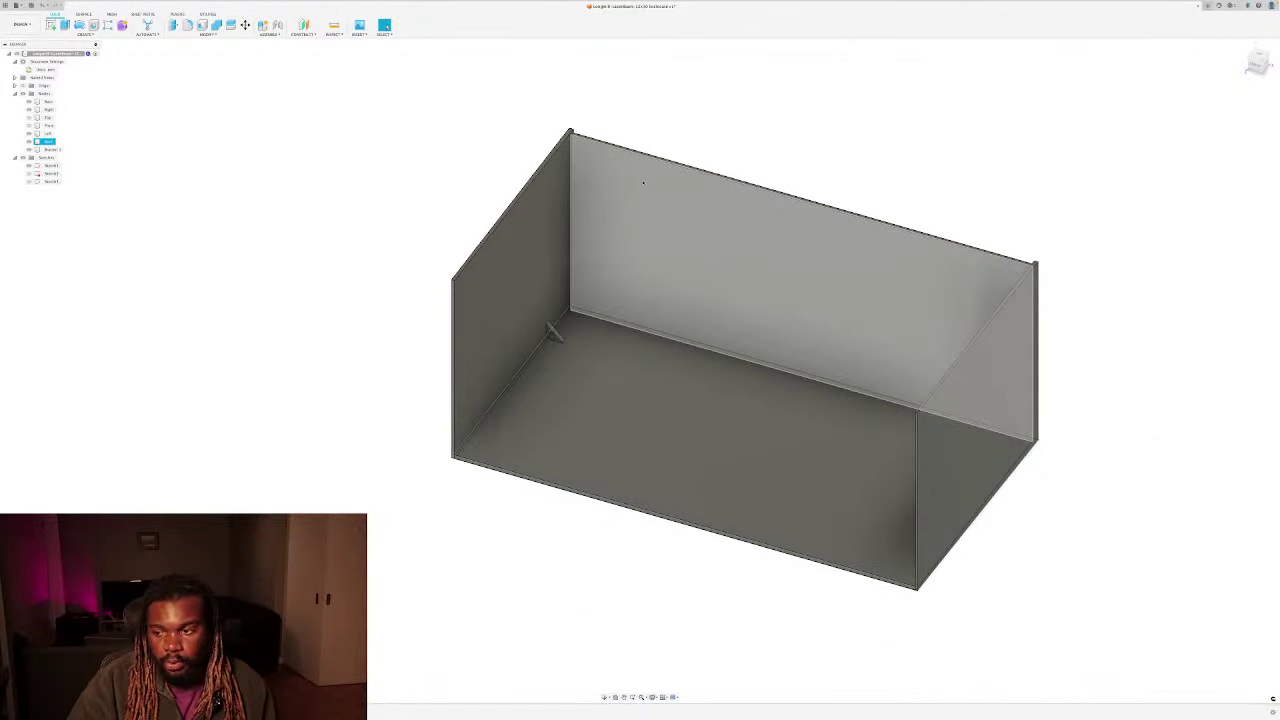
scroll(643, 183, down, 2)
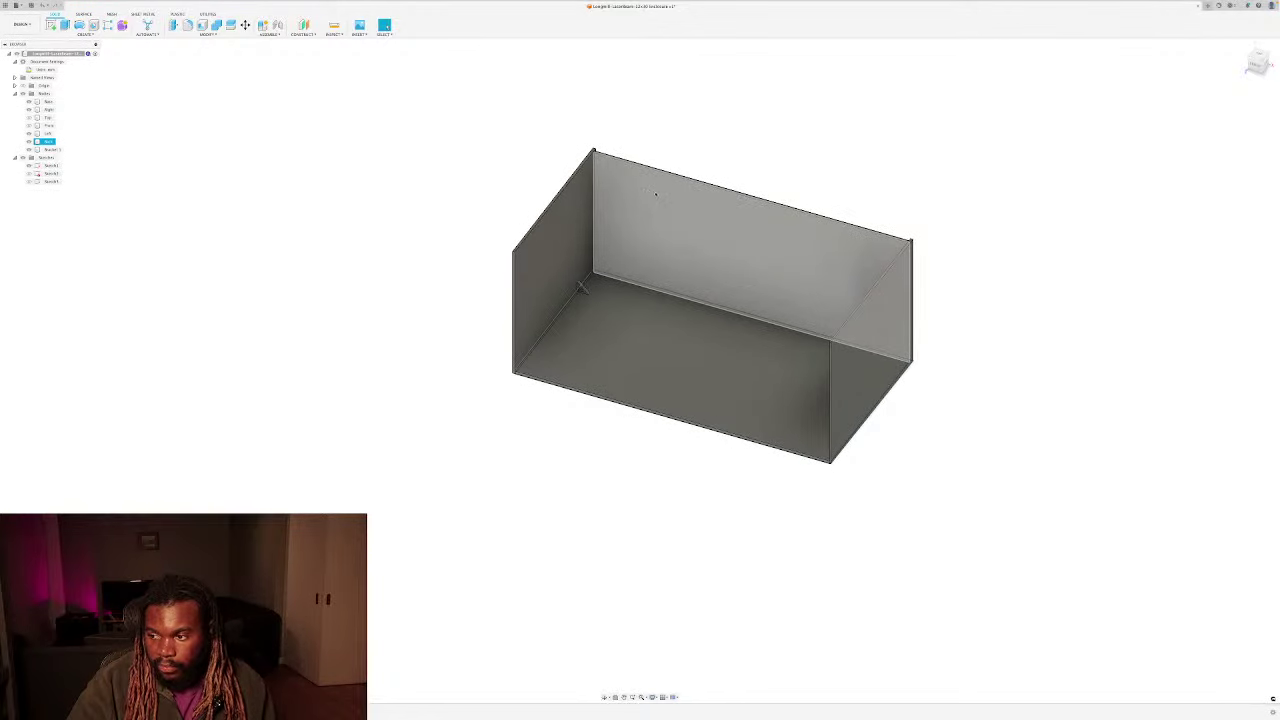
click(665, 124)
scroll(651, 150, up, 2)
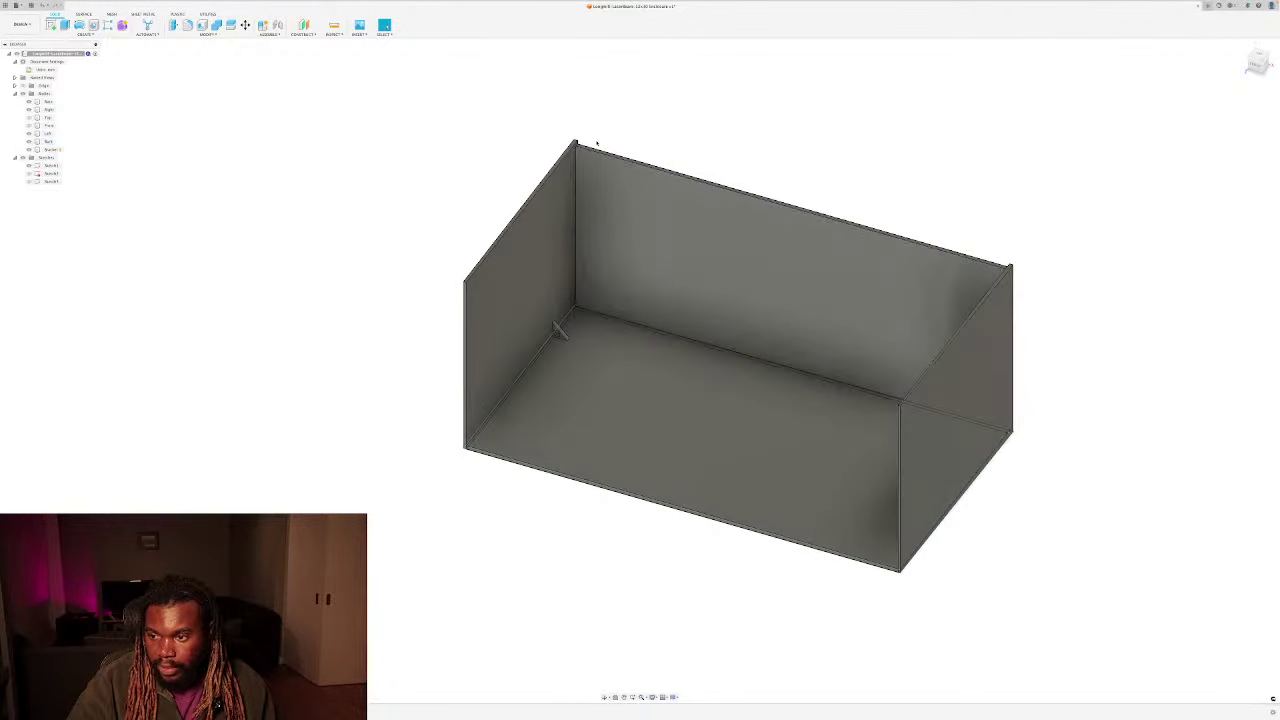
shift+middle_drag(651, 150, 640, 200)
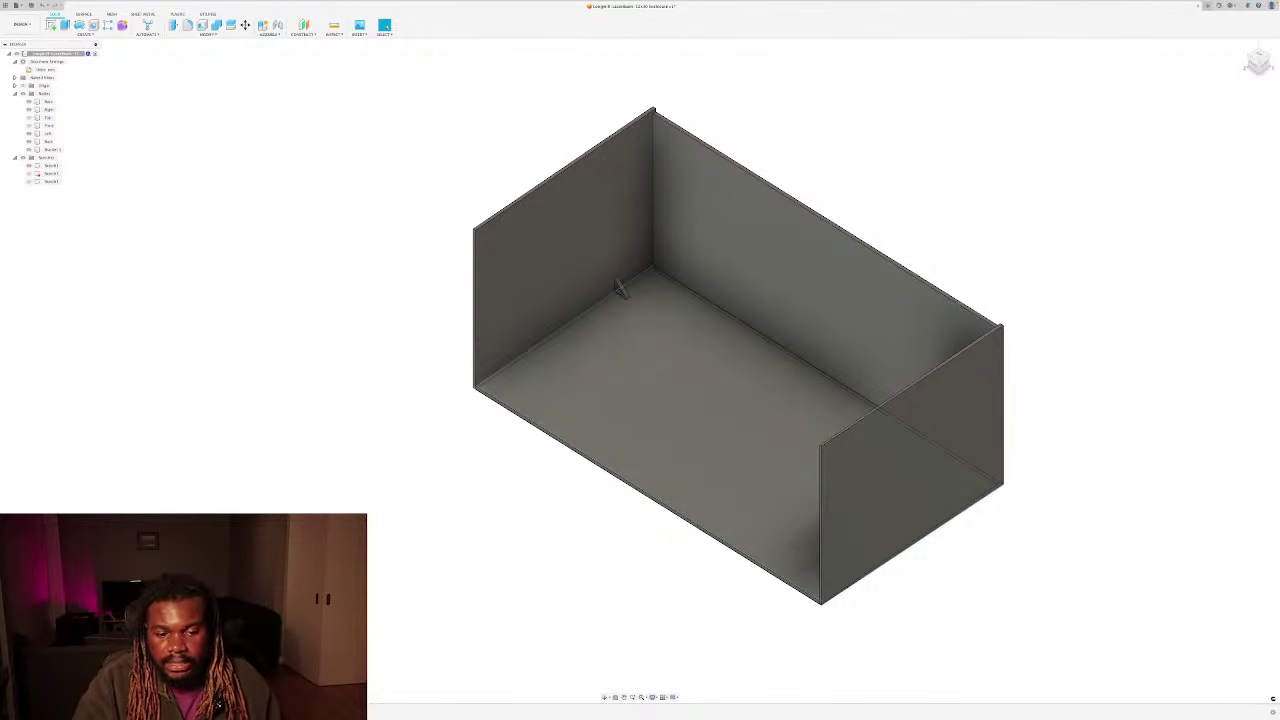
Step: Show the Top and Front bodies again and view the closed enclosure straight from the front
click(29, 117)
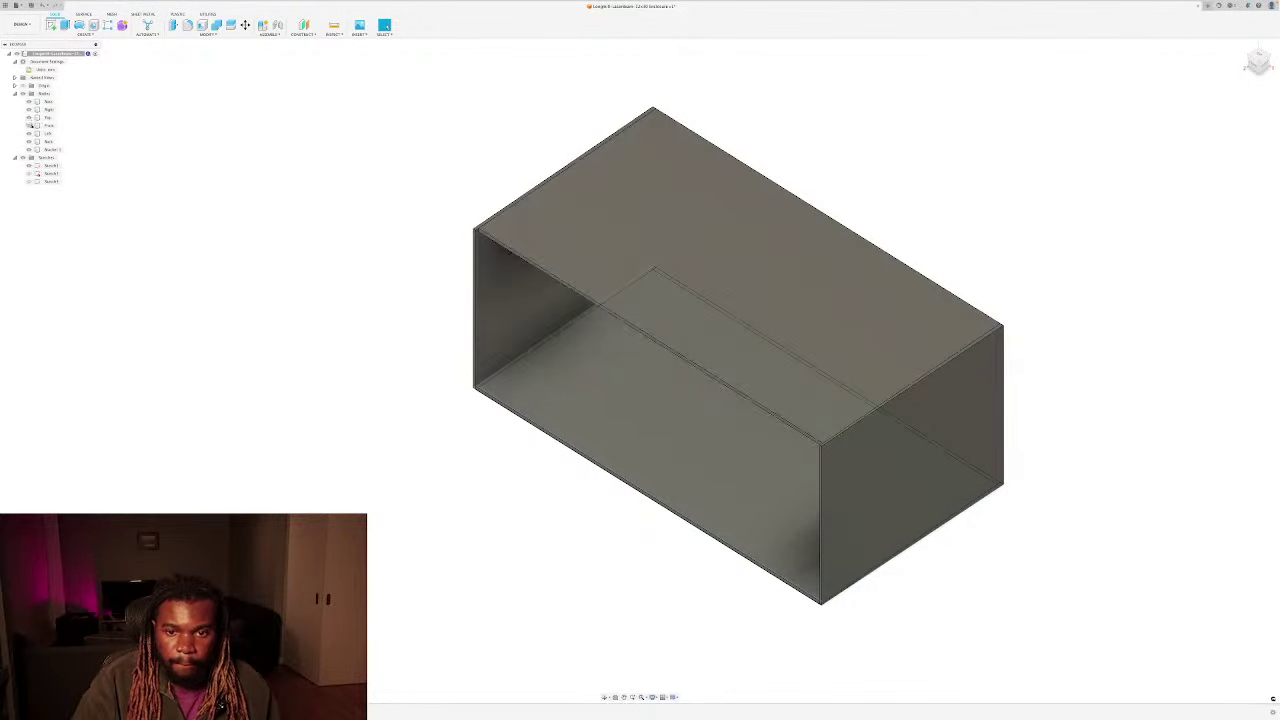
click(29, 125)
shift+middle_drag(423, 229, 442, 217)
scroll(680, 355, up, 4)
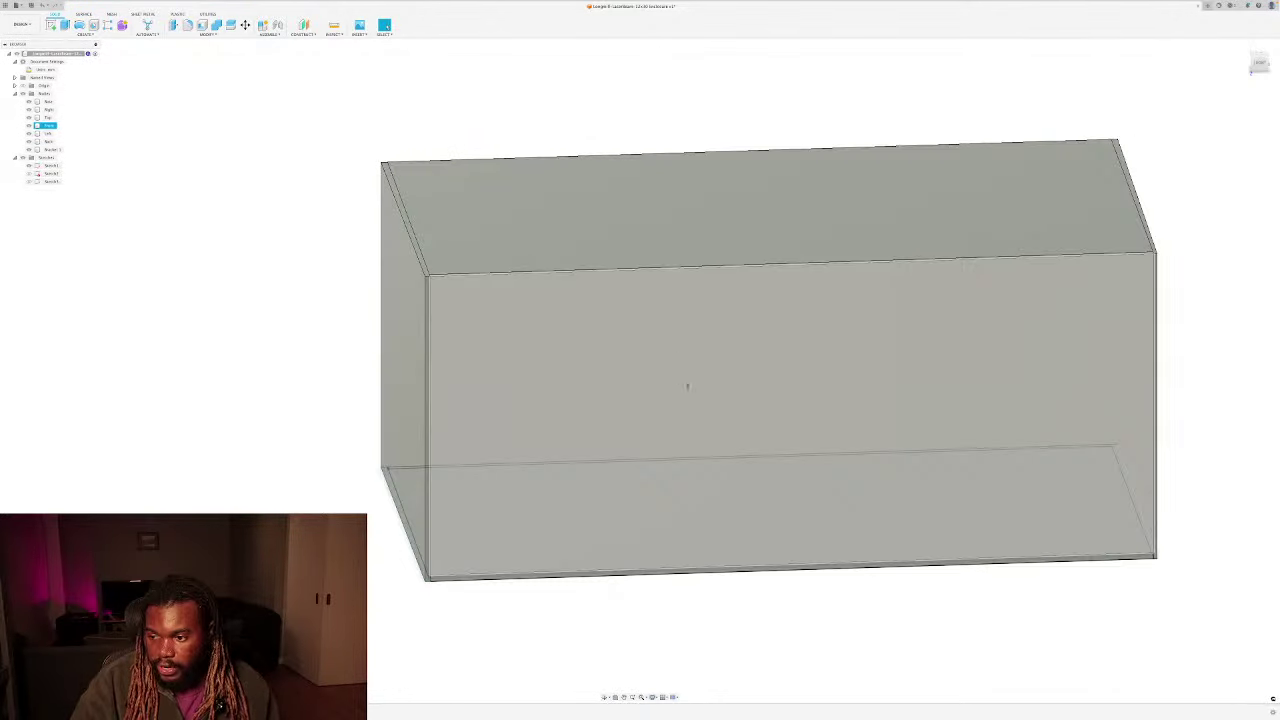
click(1258, 63)
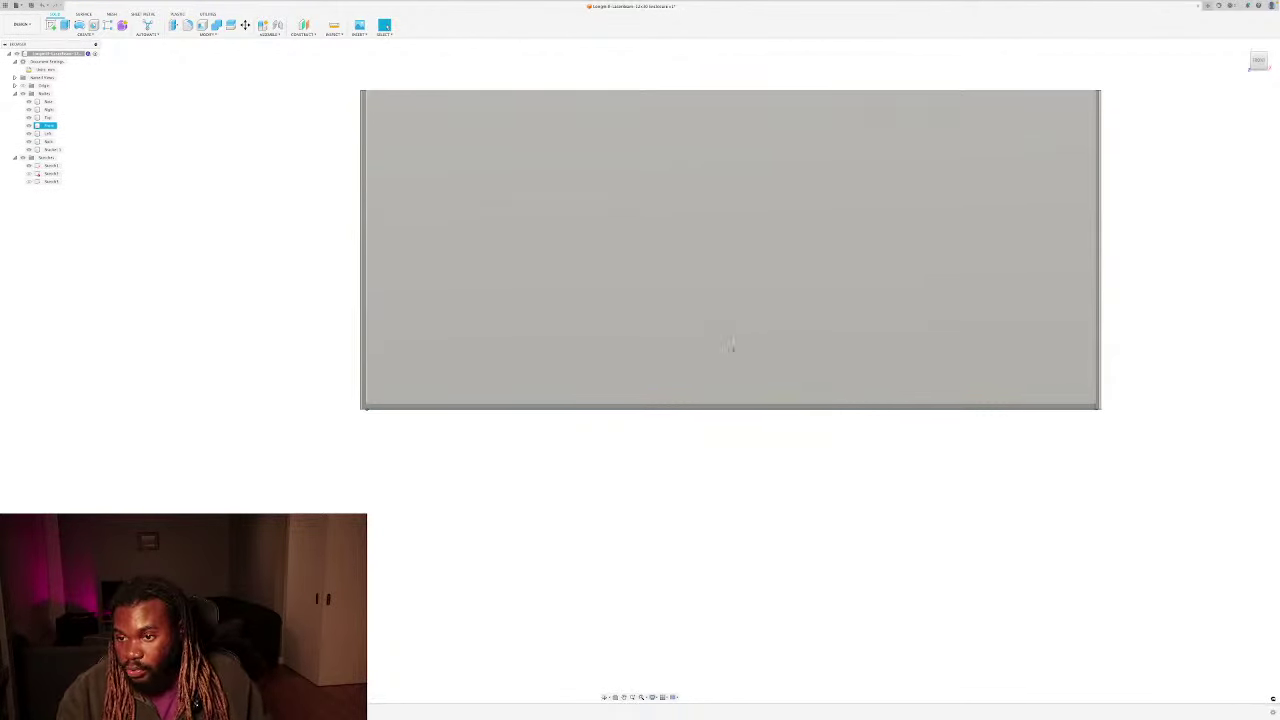
Step: Check the front panel's side edge and start a new sketch on the panel's outer face
click(367, 225)
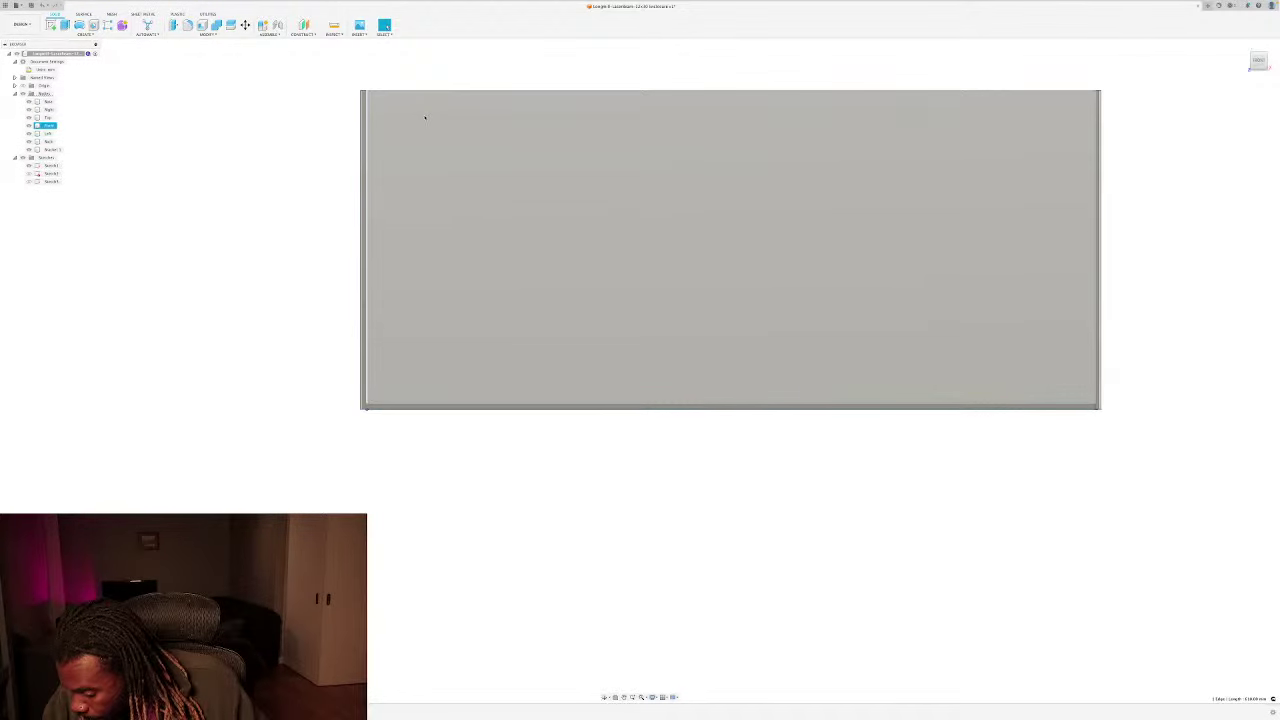
scroll(737, 245, up, 3)
scroll(740, 262, down, 5)
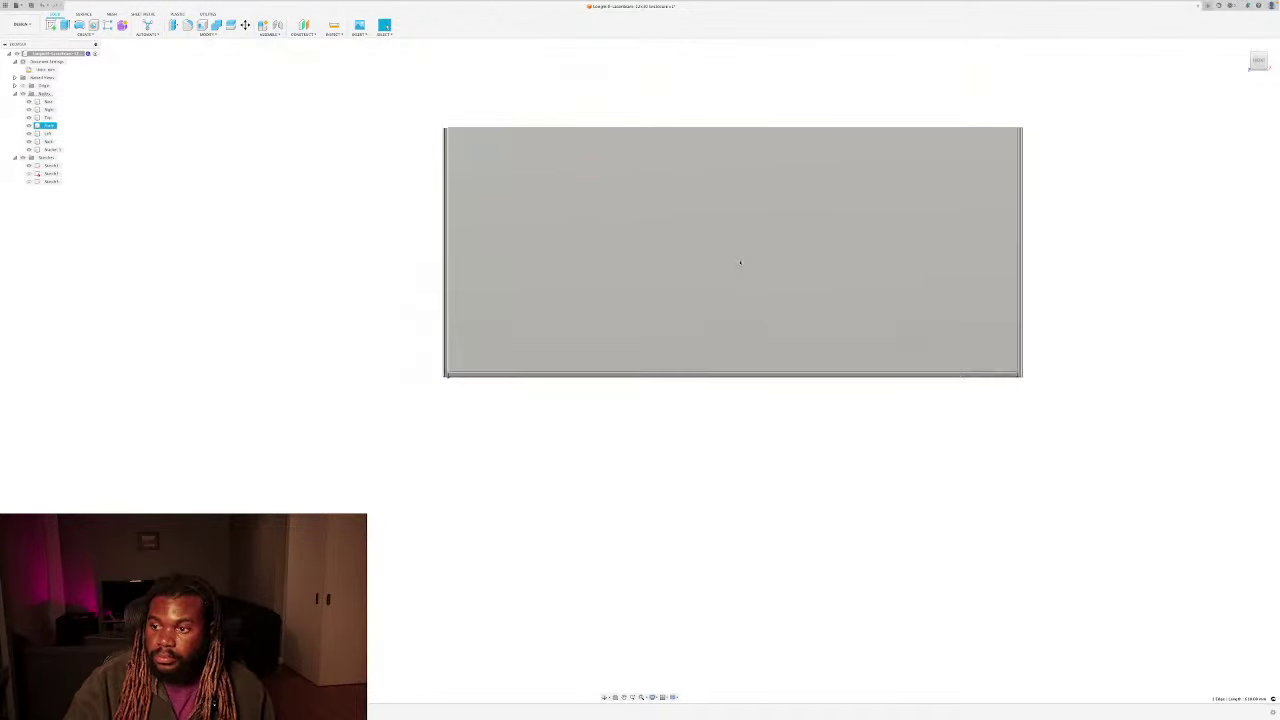
click(699, 211)
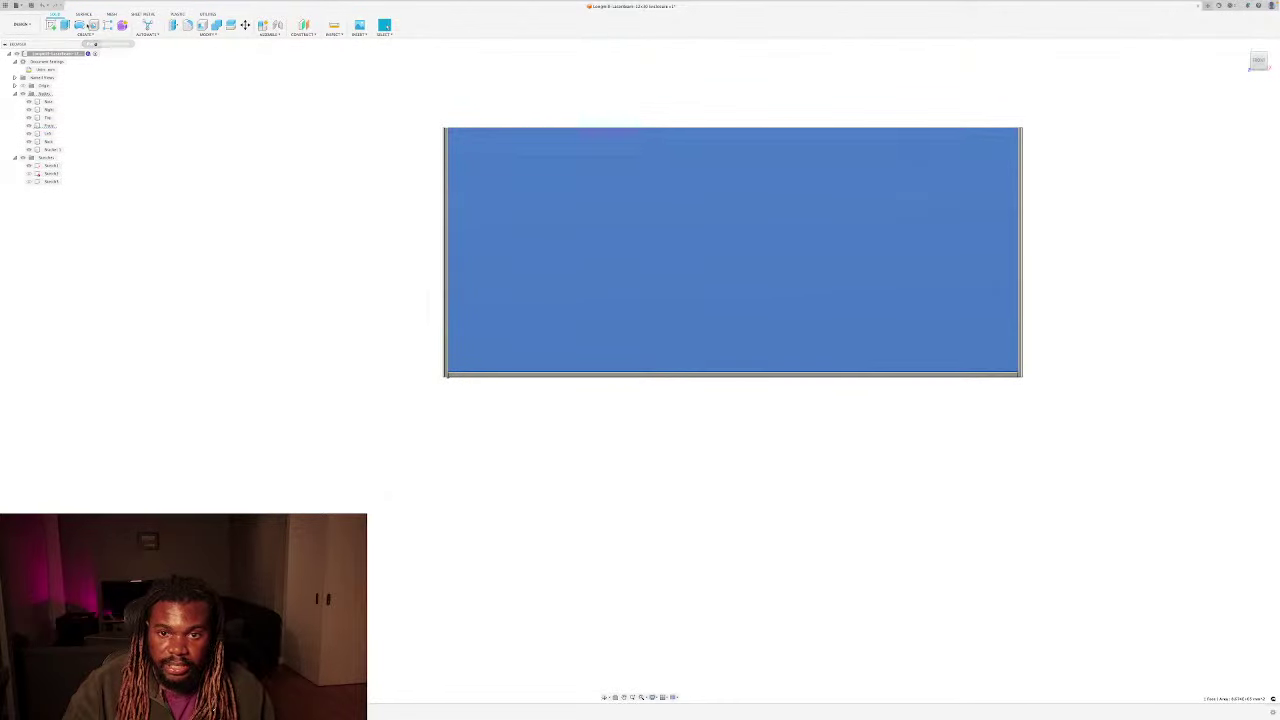
click(52, 25)
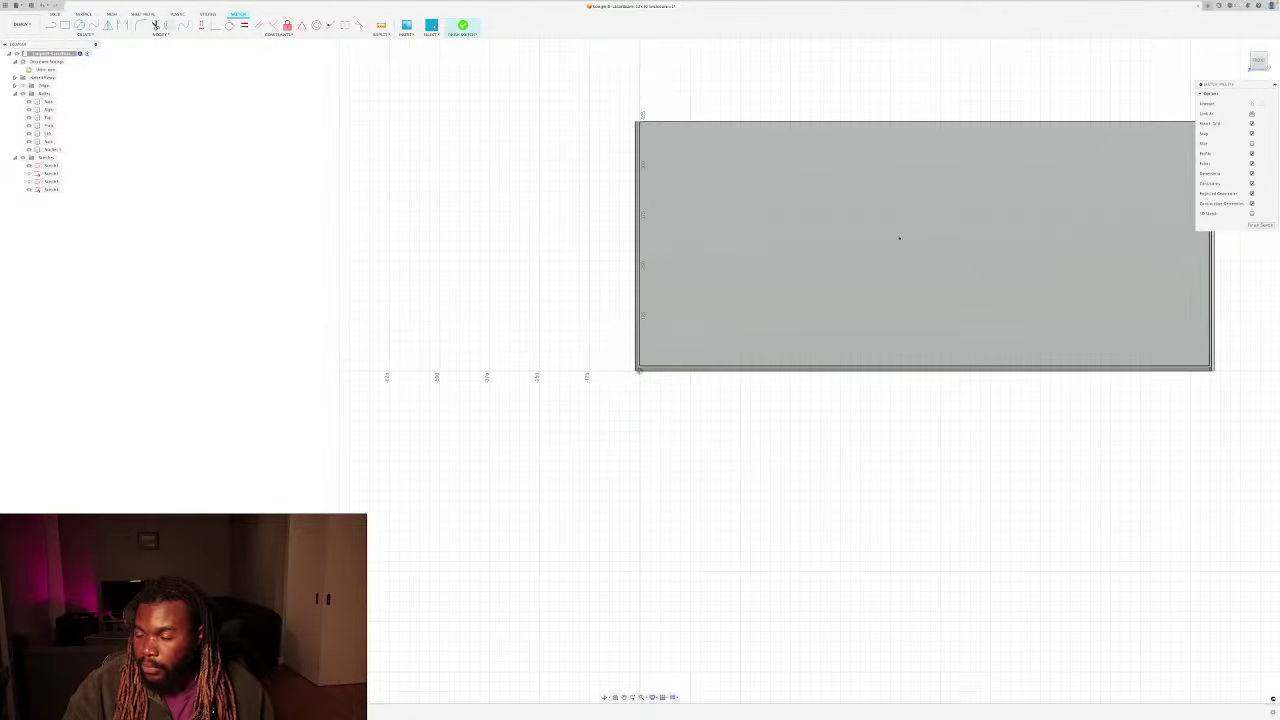
middle_drag(928, 252, 751, 263)
scroll(755, 314, up, 3)
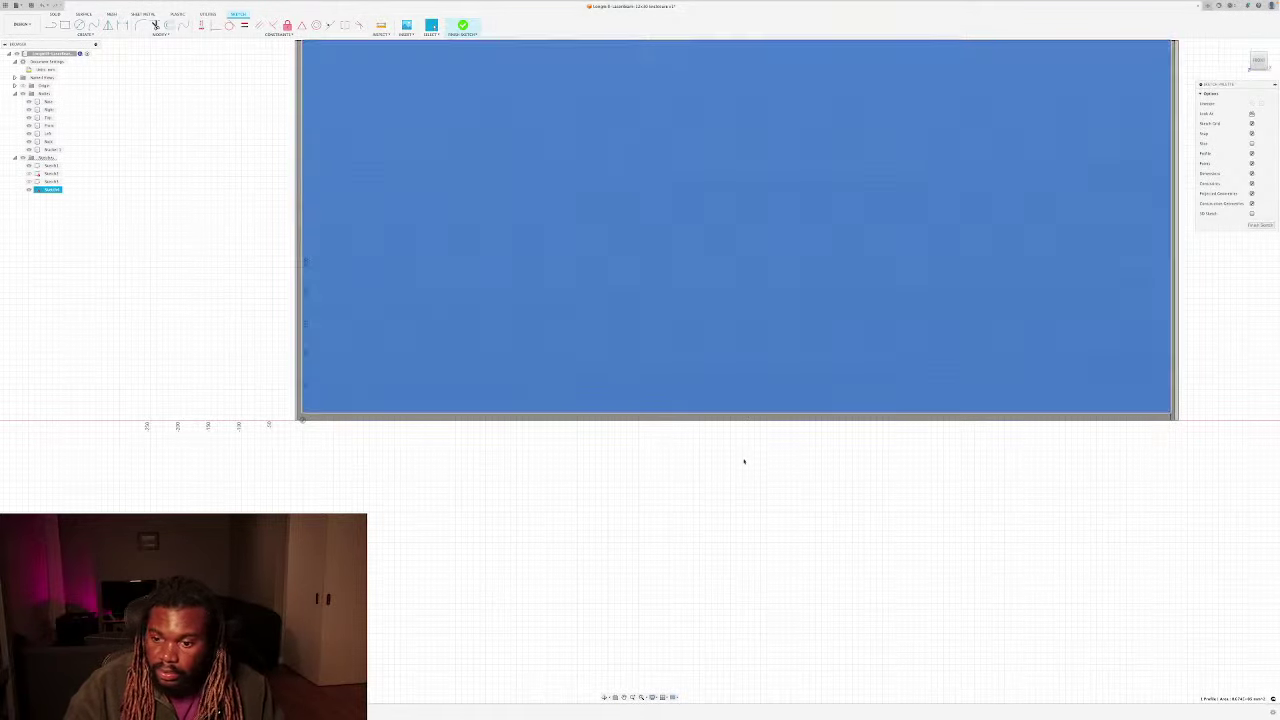
Step: Draw a vertical centre line on the front panel from the top edge's midpoint down to the bottom edge's midpoint
click(743, 460)
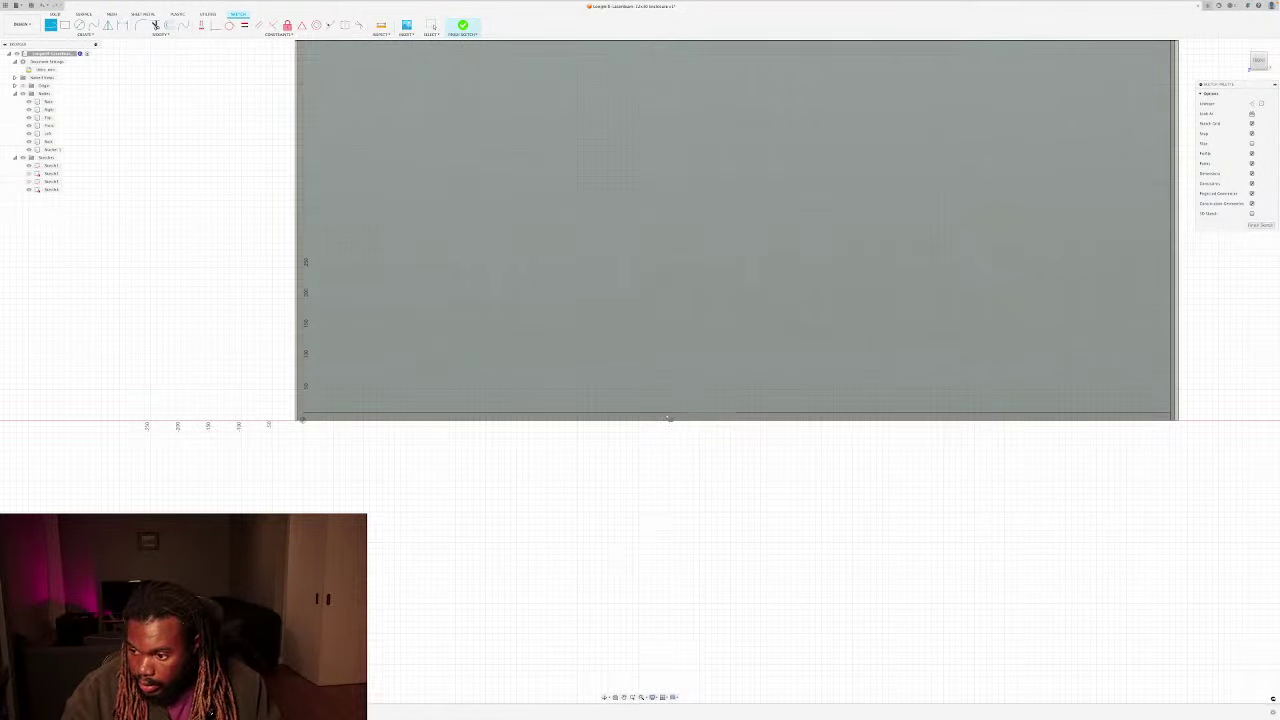
scroll(726, 418, up, 2)
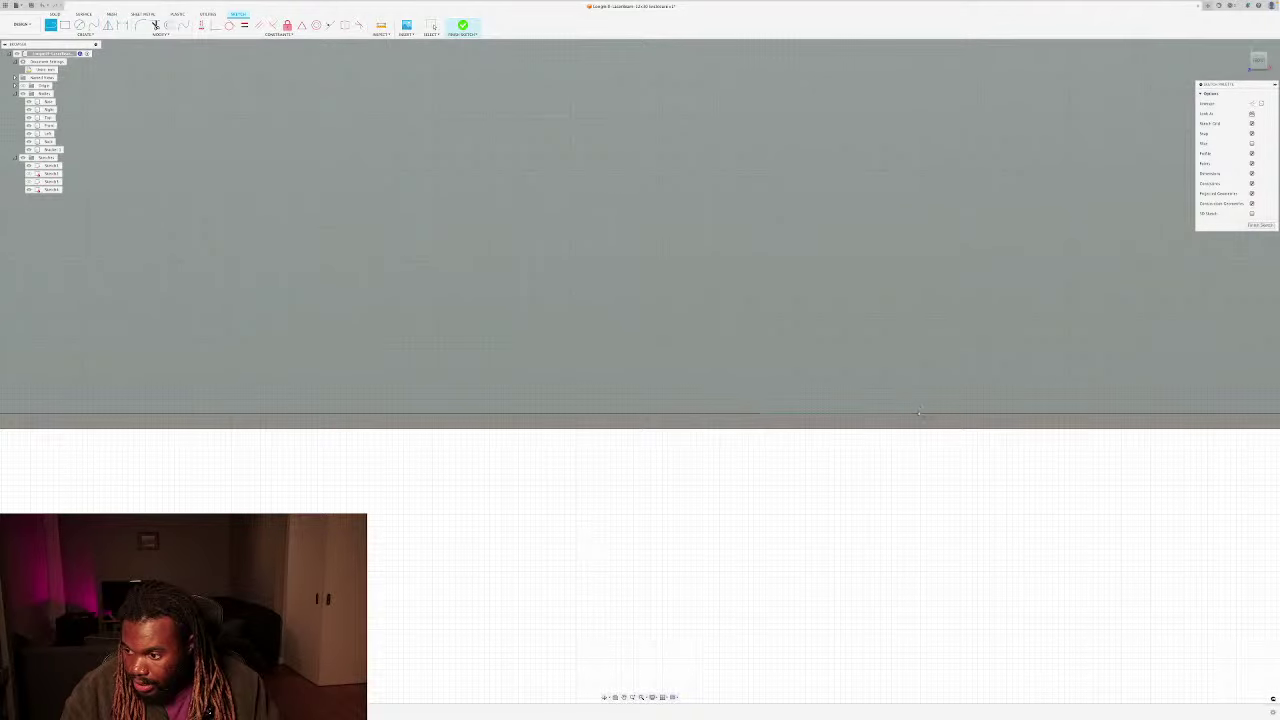
scroll(1007, 413, down, 3)
middle_drag(965, 422, 759, 463)
scroll(759, 463, up, 1)
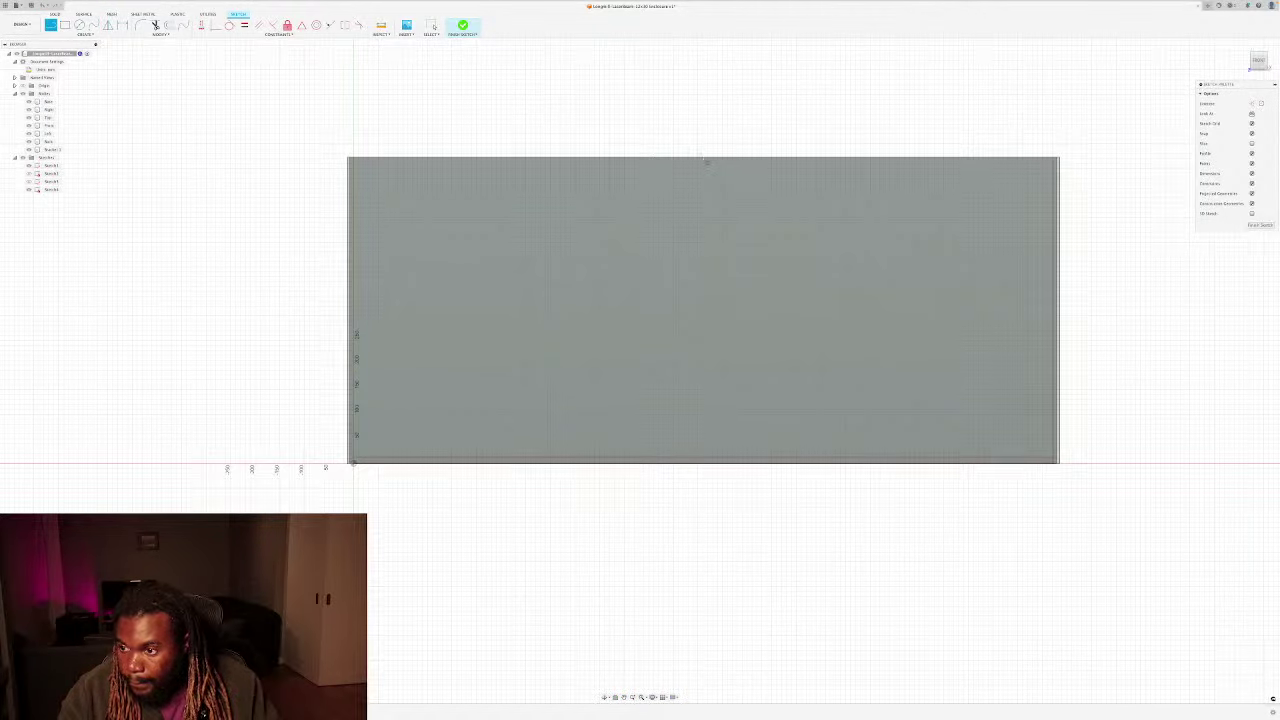
click(703, 157)
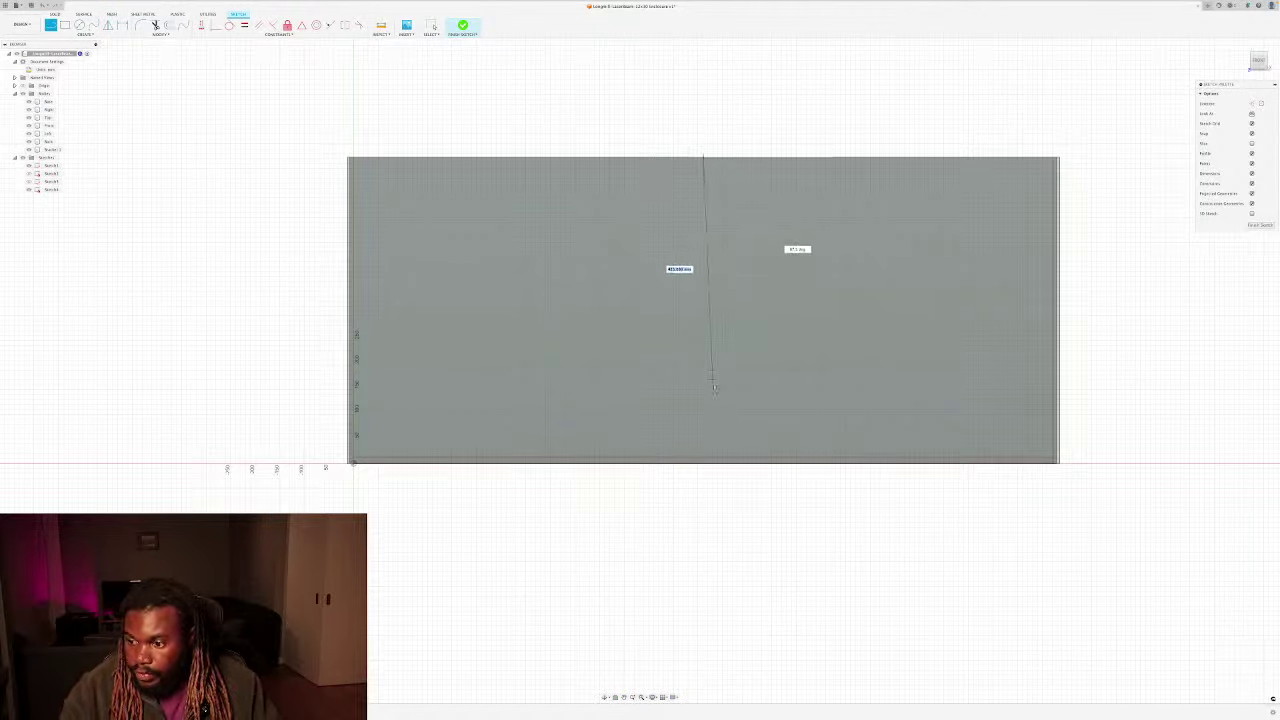
click(704, 458)
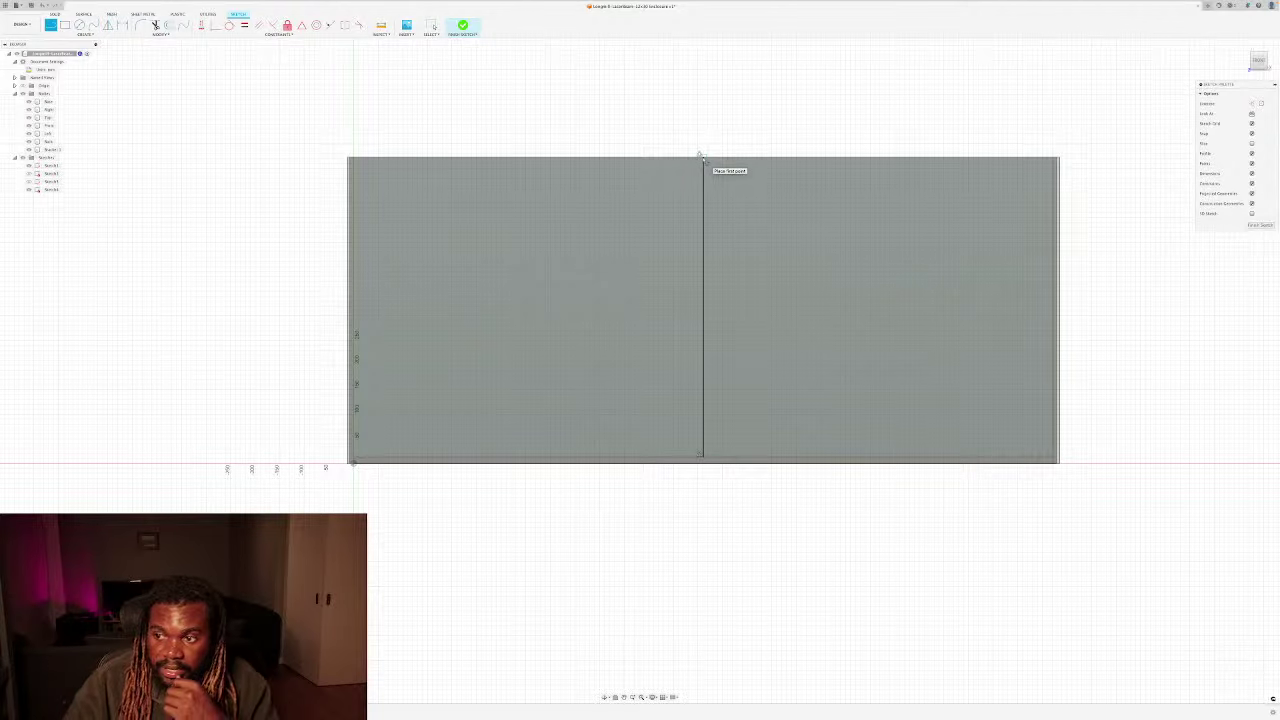
Step: Draw two 406.5 mm lines along the panel's top edge, one to each side of the centre line's upper endpoint
click(701, 157)
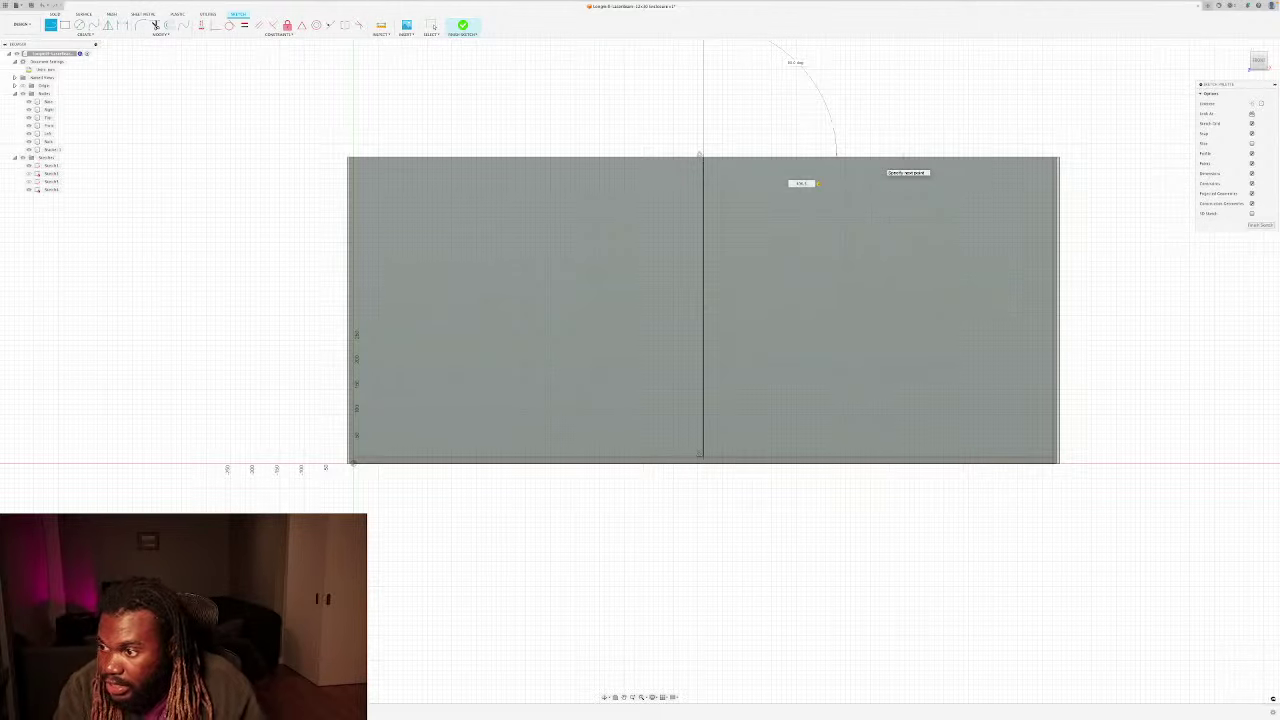
key(Return)
key(Escape)
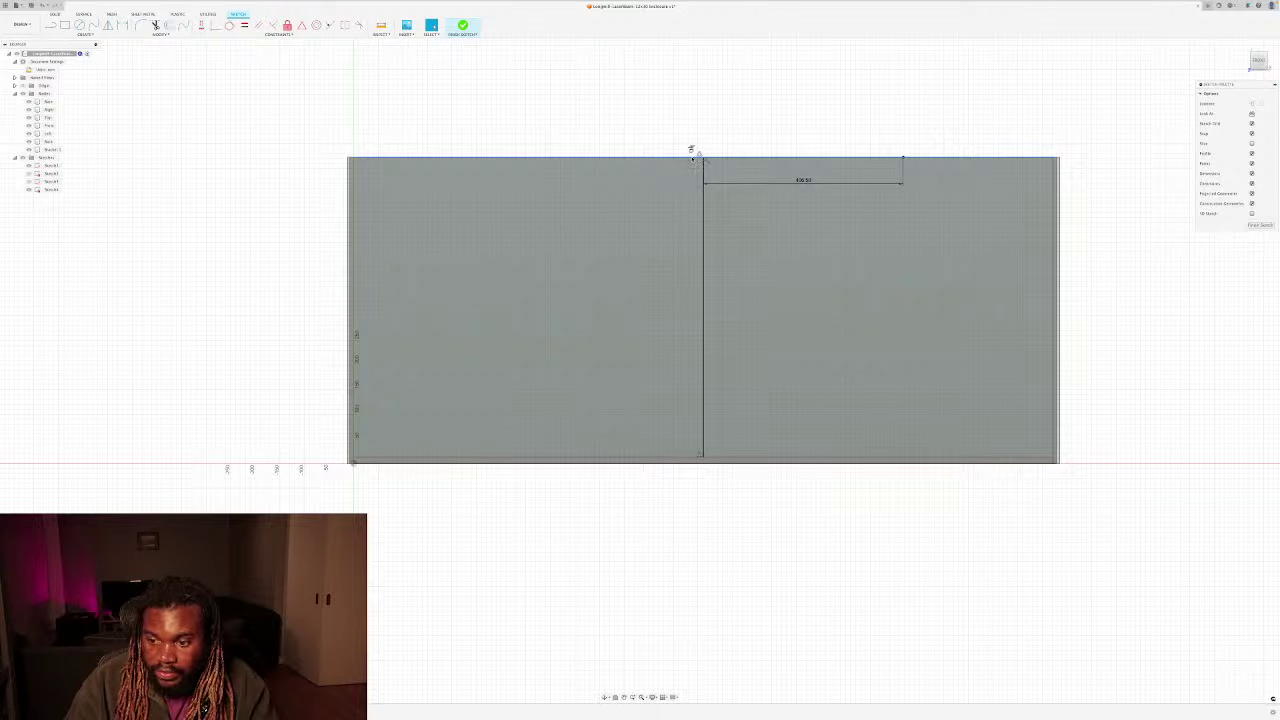
key(l)
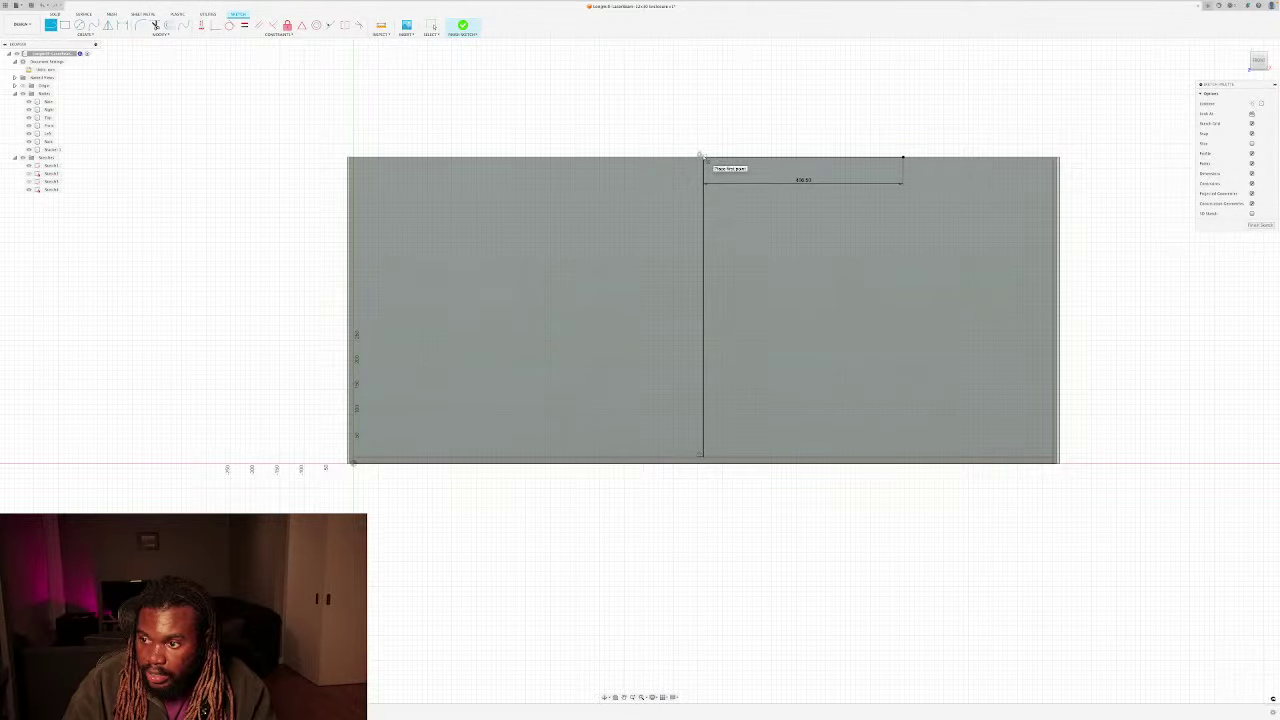
click(700, 157)
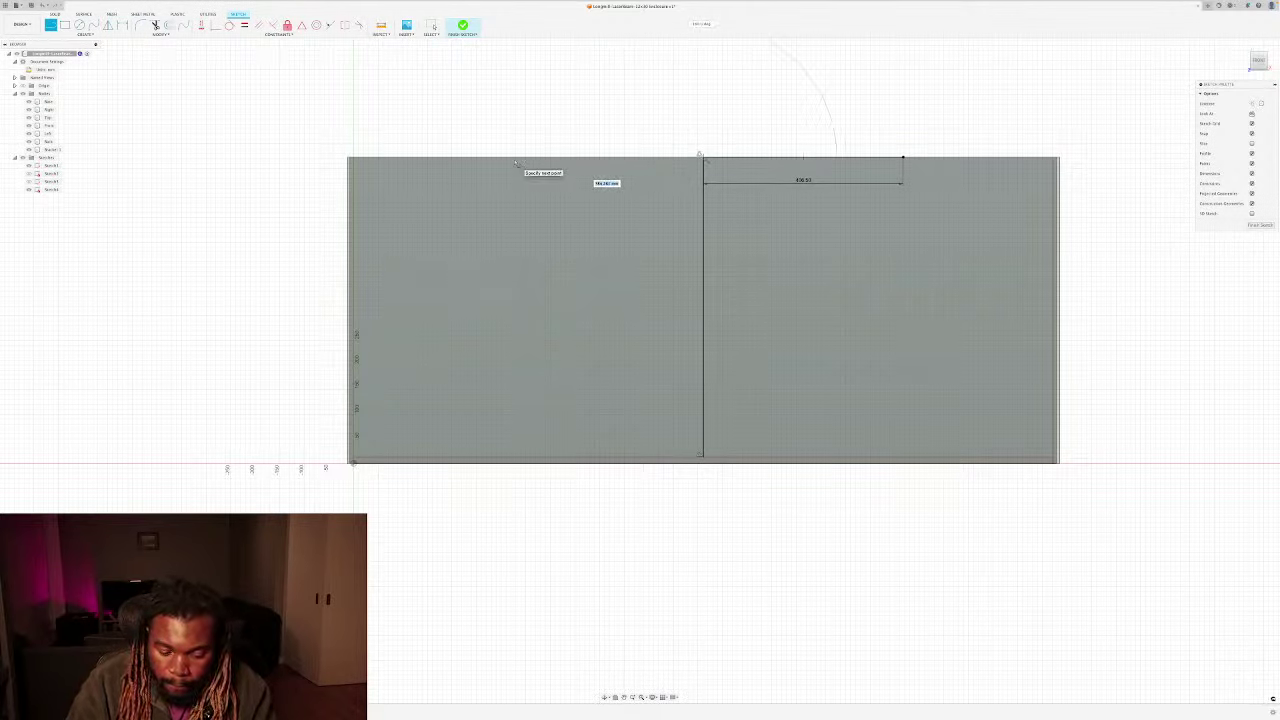
text(406.5)
key(Return)
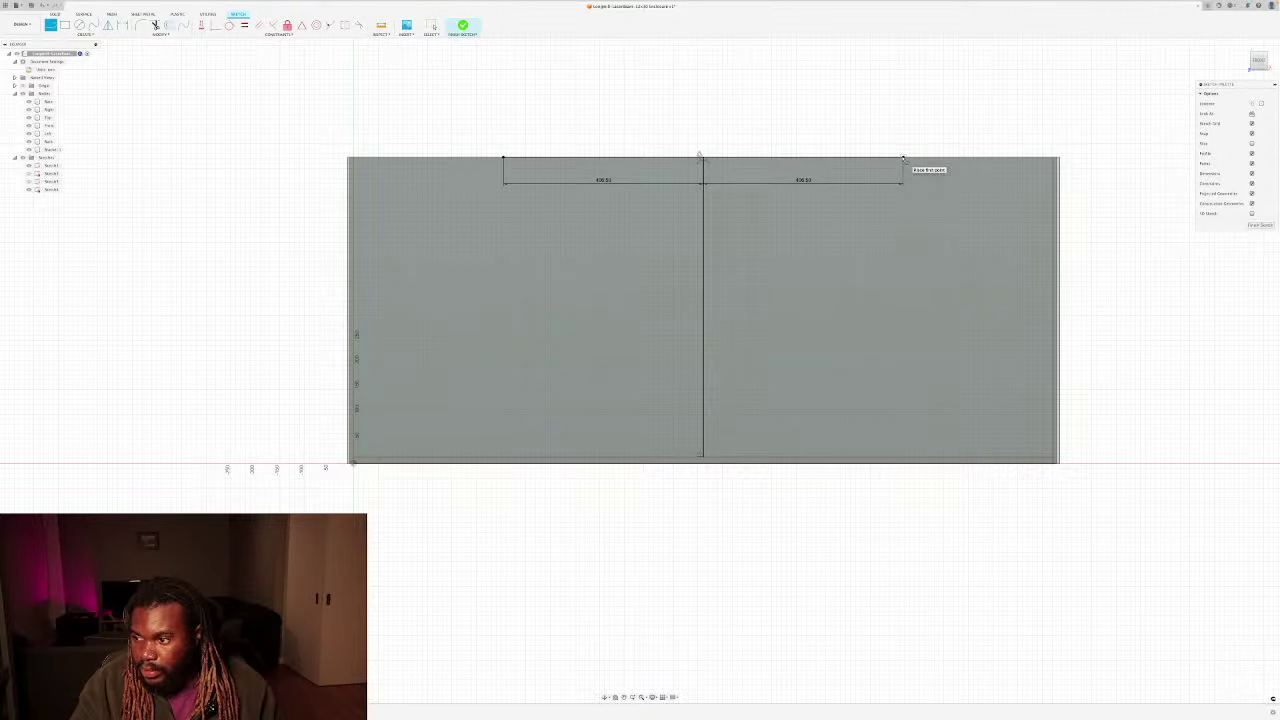
Step: Draw a short line about 50 mm long down the centre line, starting from the top edge's midpoint
click(903, 158)
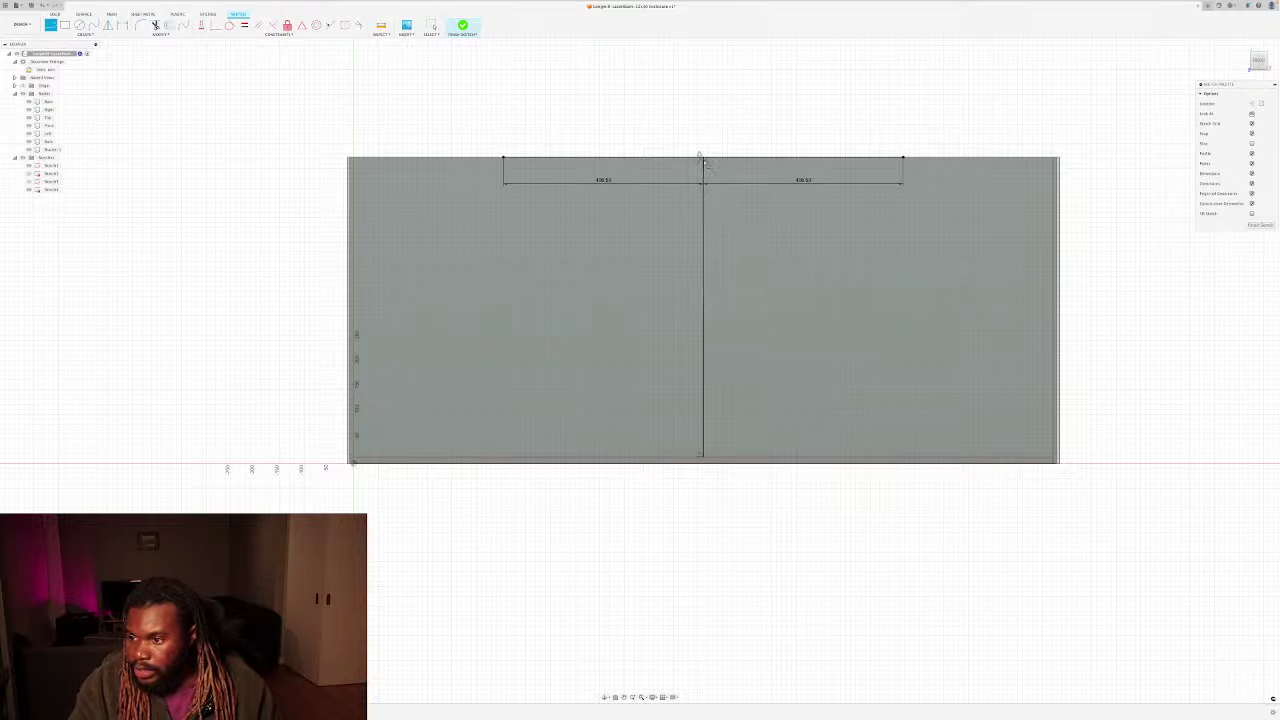
click(700, 157)
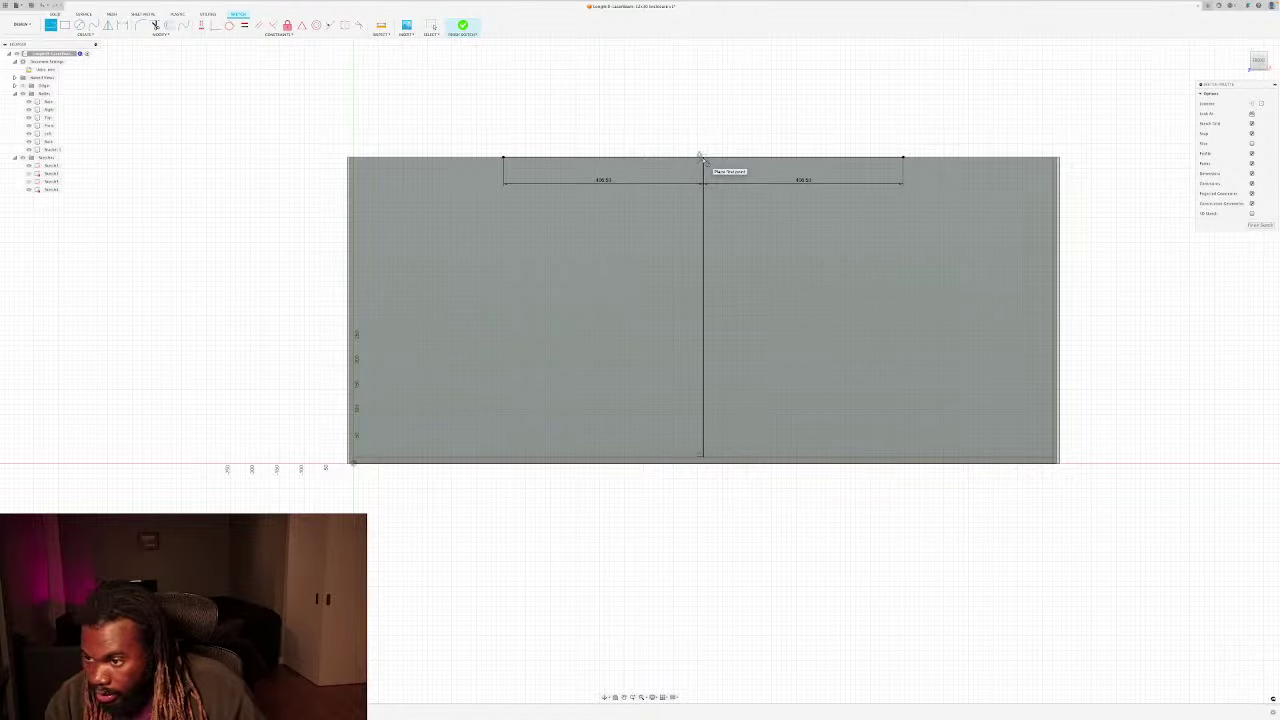
click(700, 157)
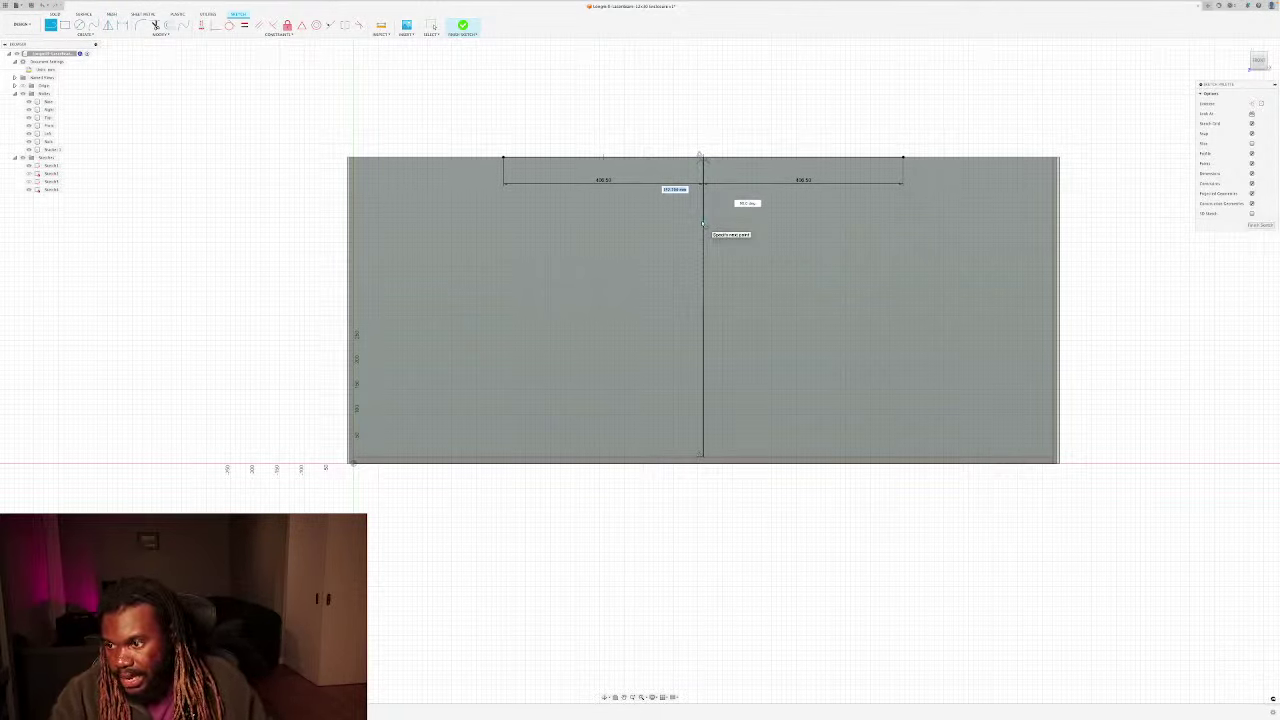
click(700, 157)
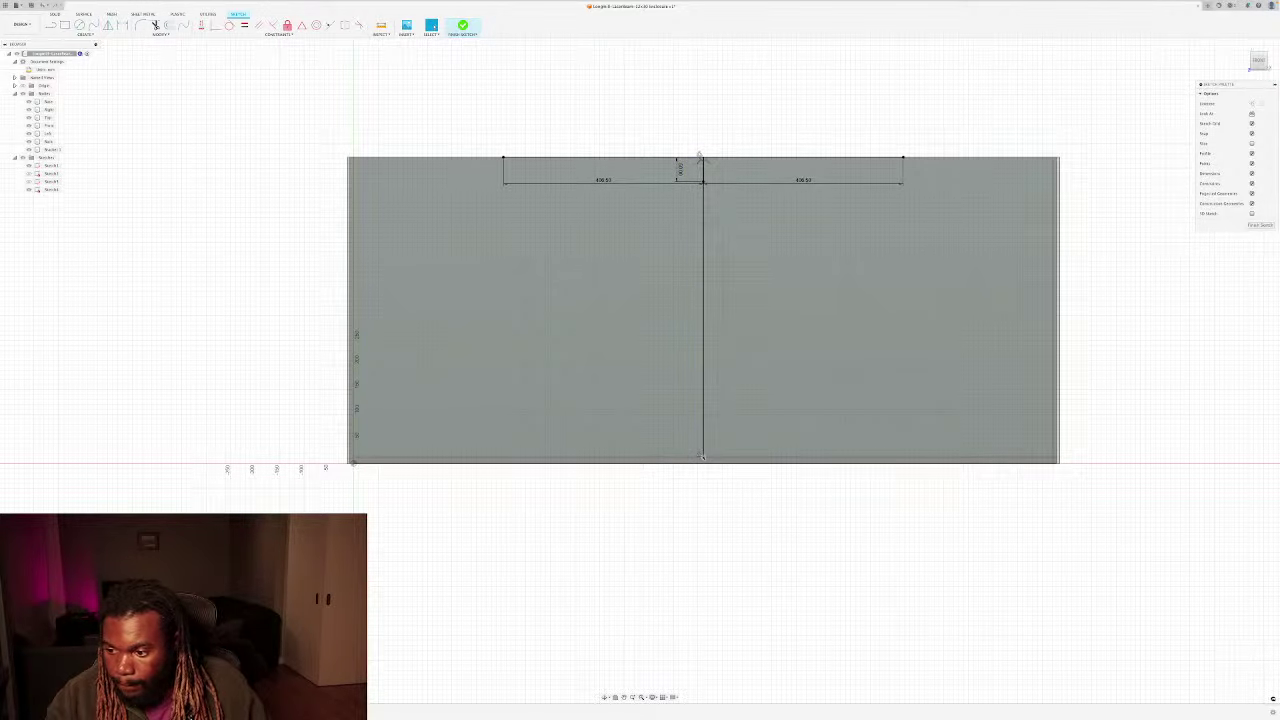
key(r)
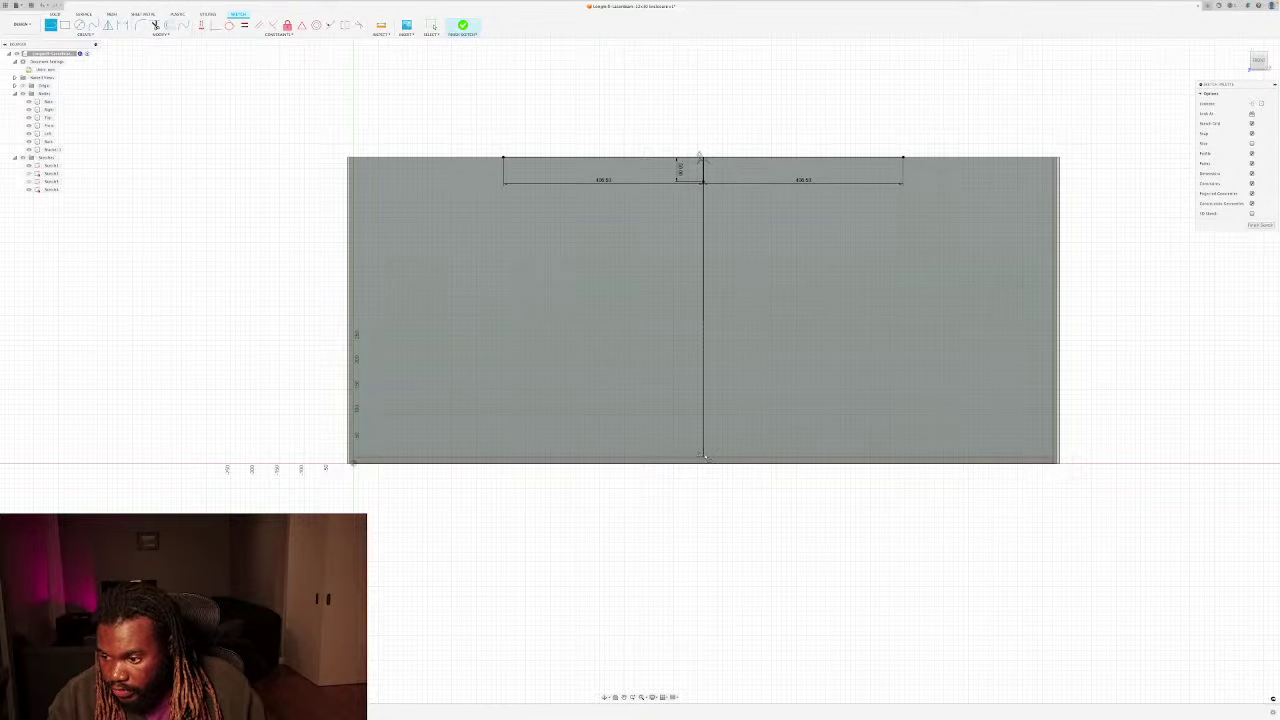